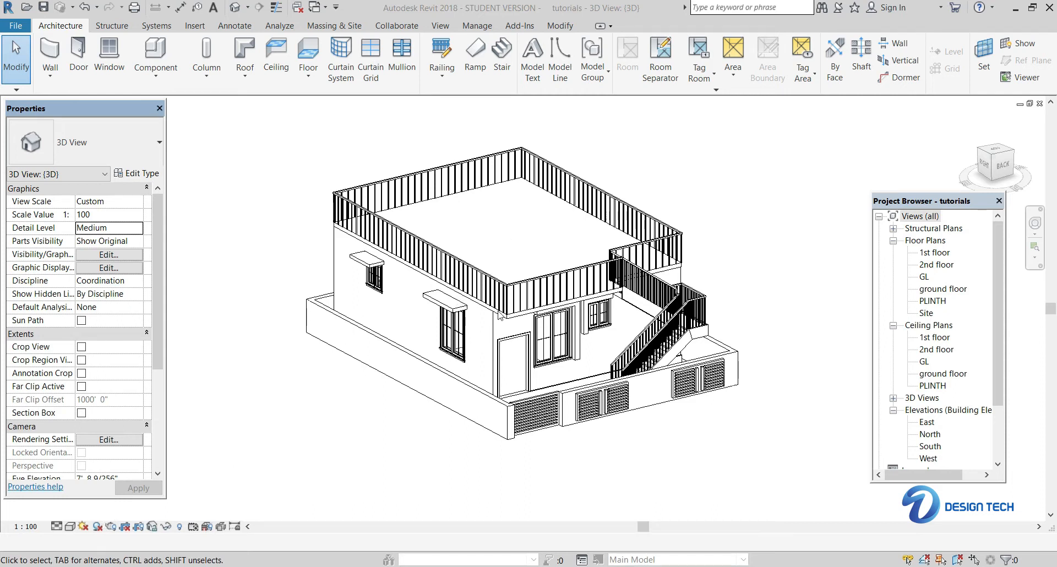
Step: Show the 3D house view in the Wireframe visual style and return it to Hidden Line
scroll(501, 315, "up", 2)
scroll(590, 308, "down", 2)
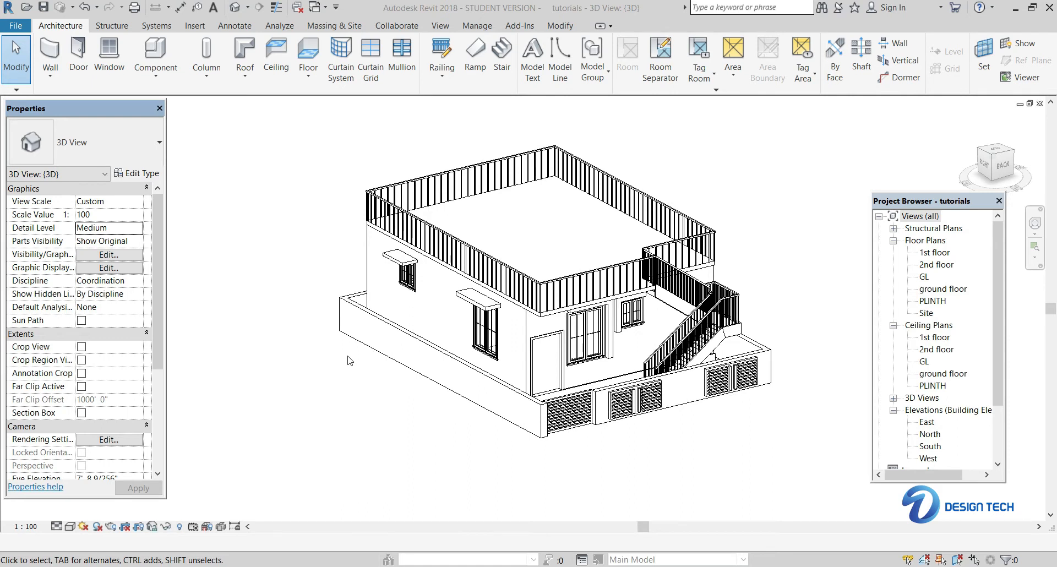
left_click(70, 527)
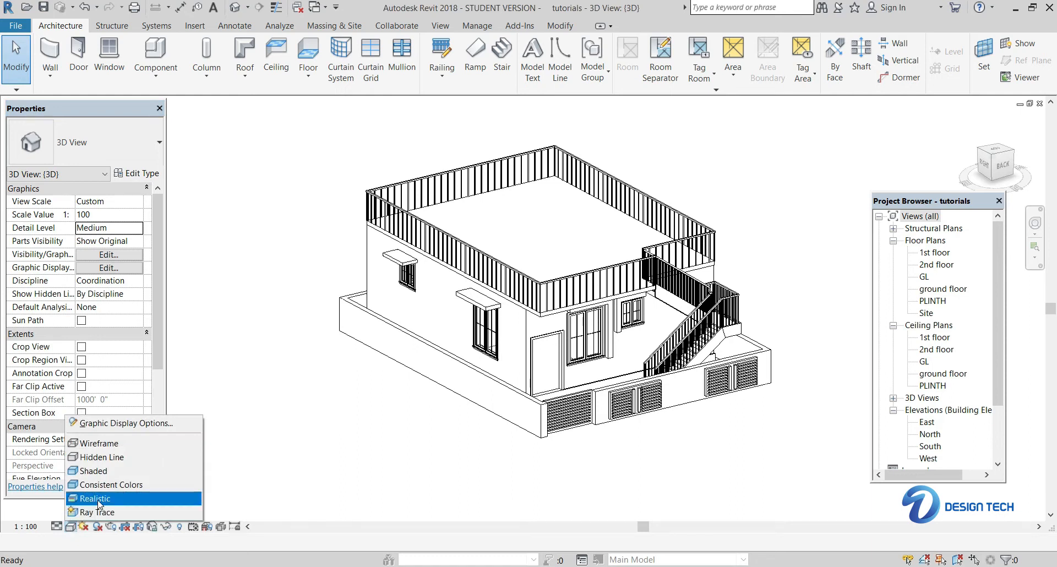
left_click(128, 445)
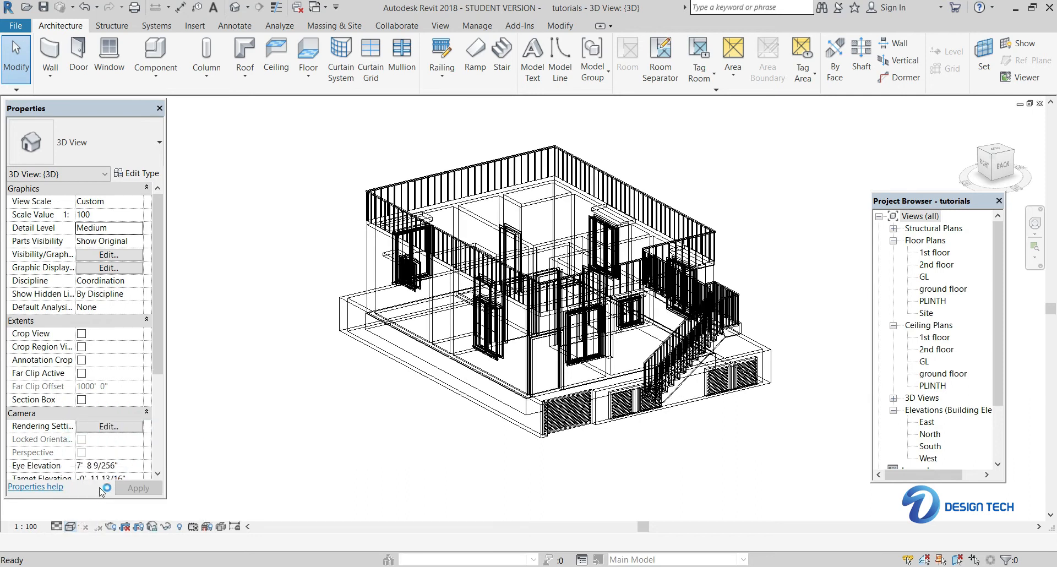
left_click(71, 527)
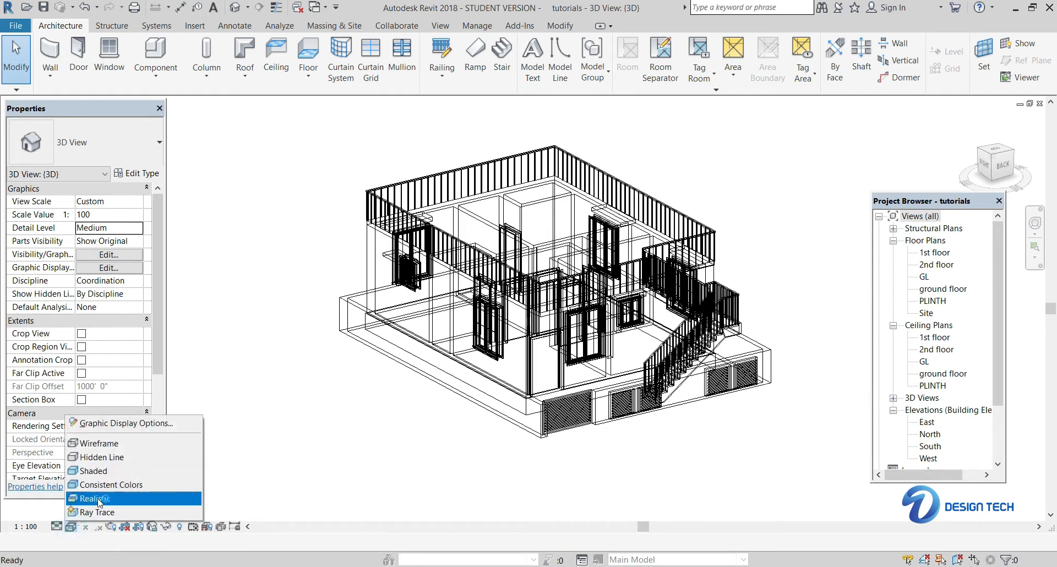
left_click(125, 465)
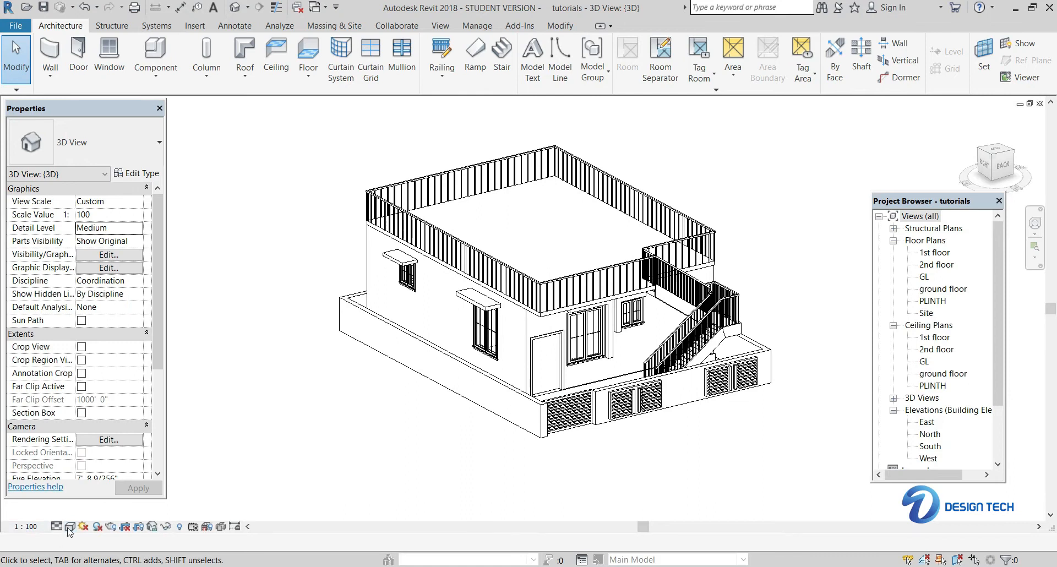
Step: Switch the 3D view's visual style to Shaded and finally to Realistic
left_click(69, 527)
left_click(120, 471)
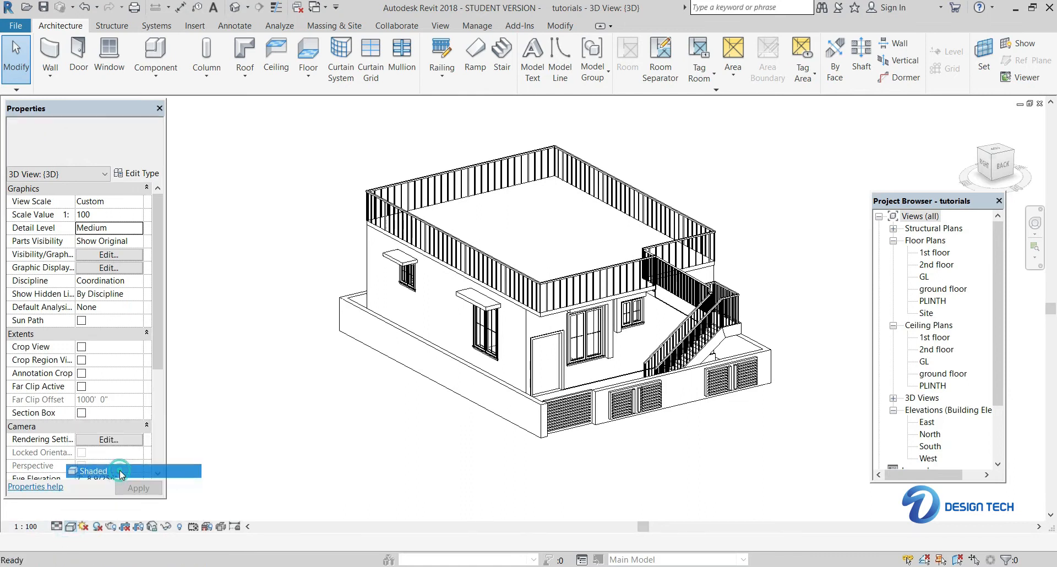
left_click(71, 527)
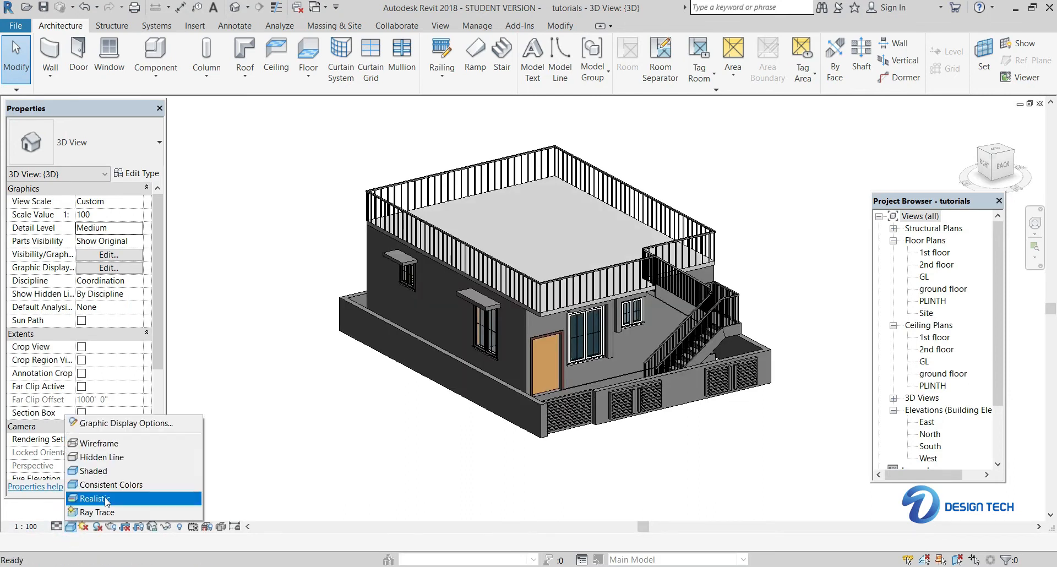
left_click(107, 499)
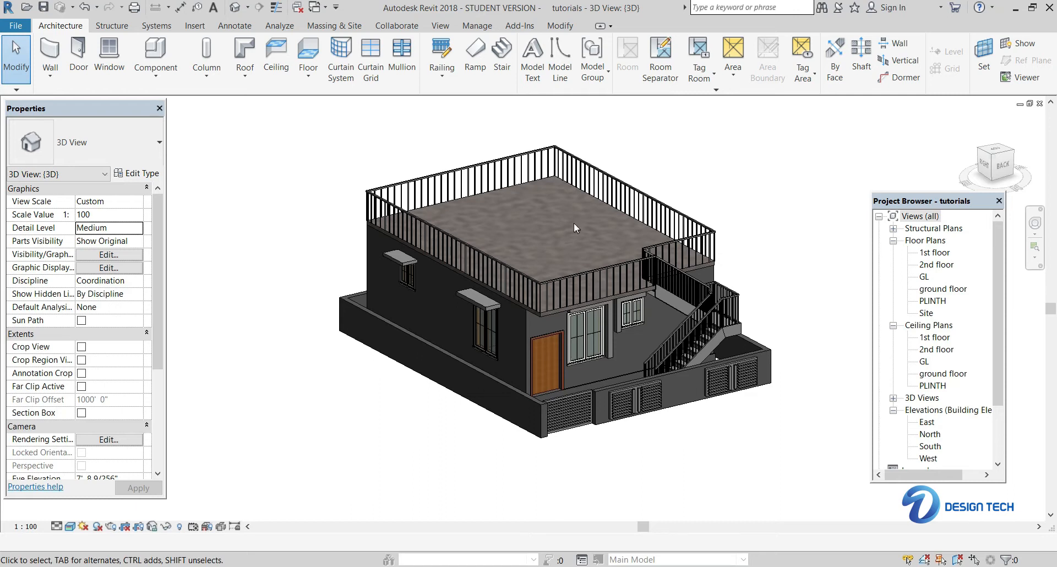
Step: Open the Material Browser and look through the list of project materials
left_click(477, 26)
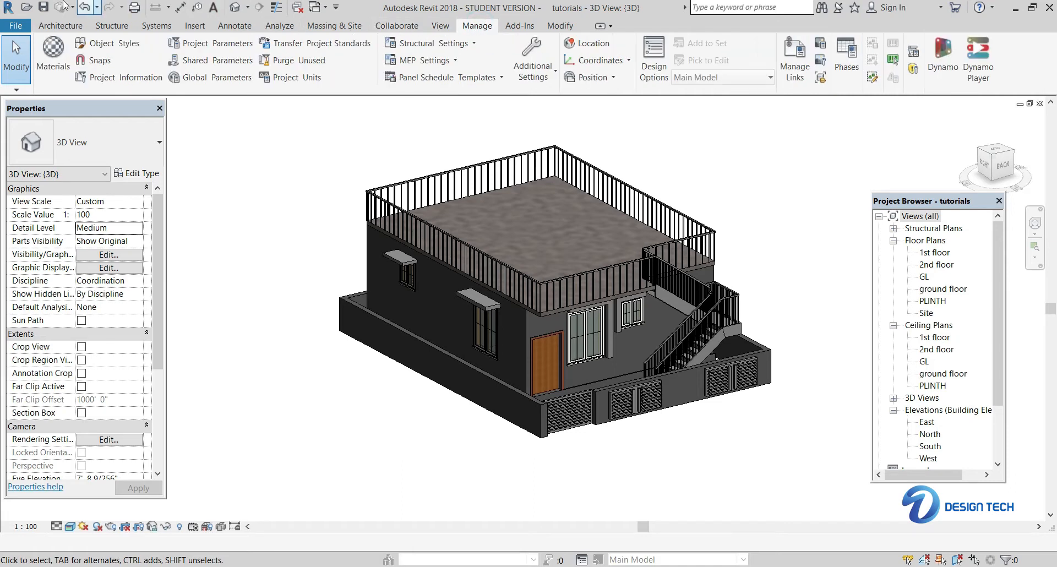
left_click(50, 57)
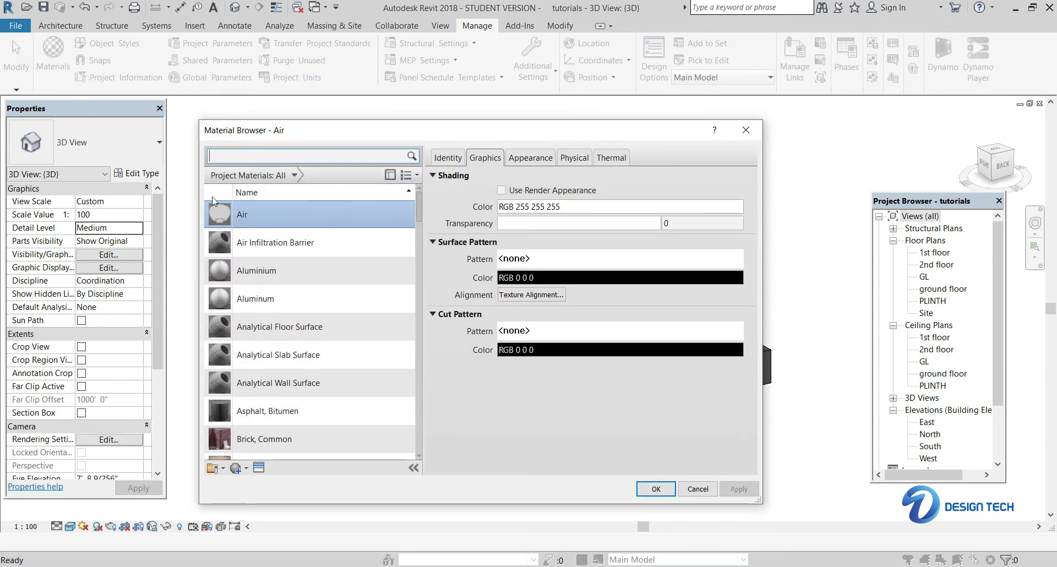
scroll(285, 239, "down", 10)
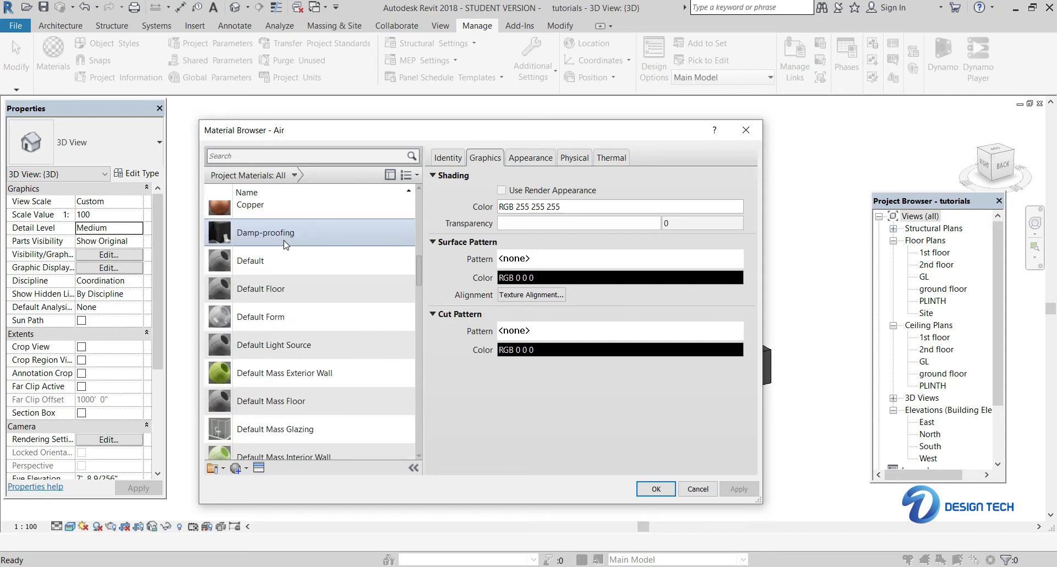
scroll(285, 242, "down", 5)
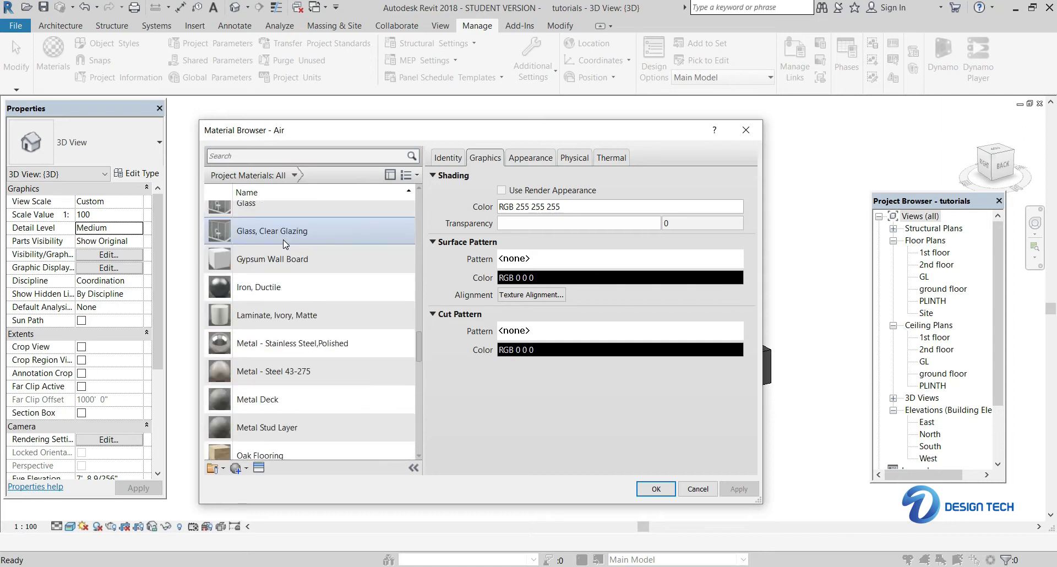
scroll(285, 244, "up", 15)
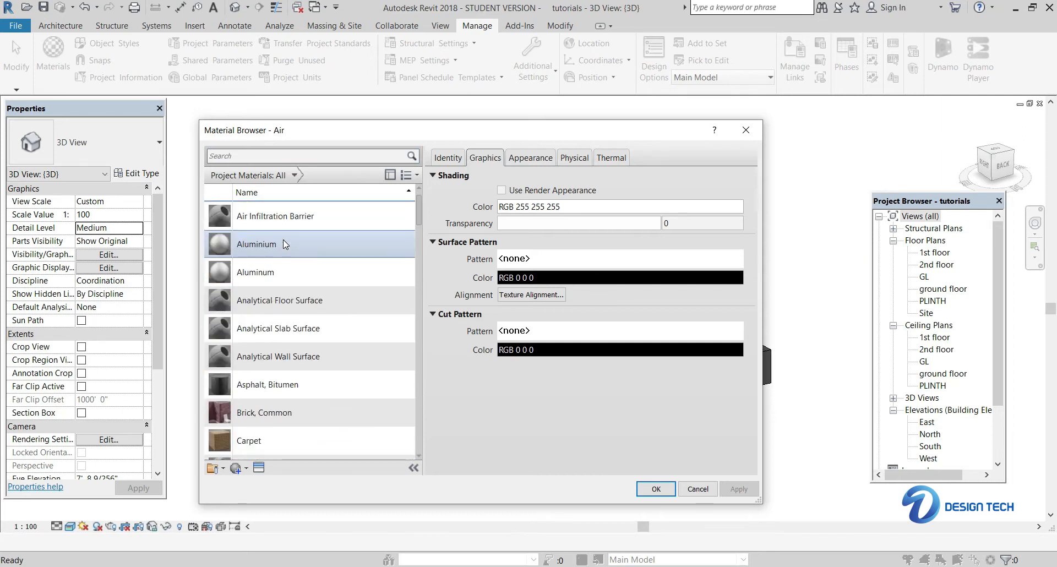
scroll(286, 265, "down", 6)
scroll(285, 264, "up", 6)
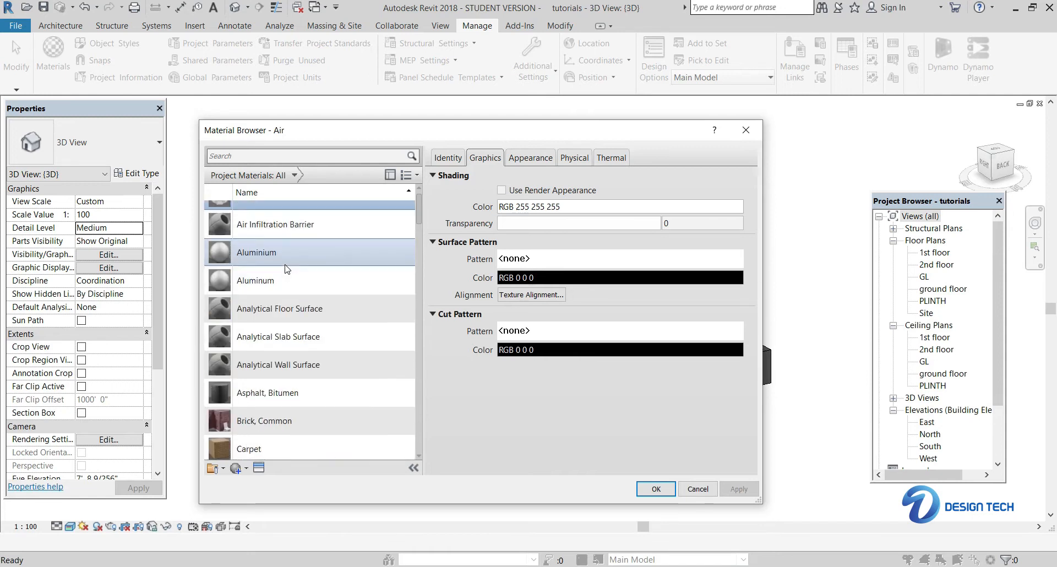
scroll(285, 265, "up", 1)
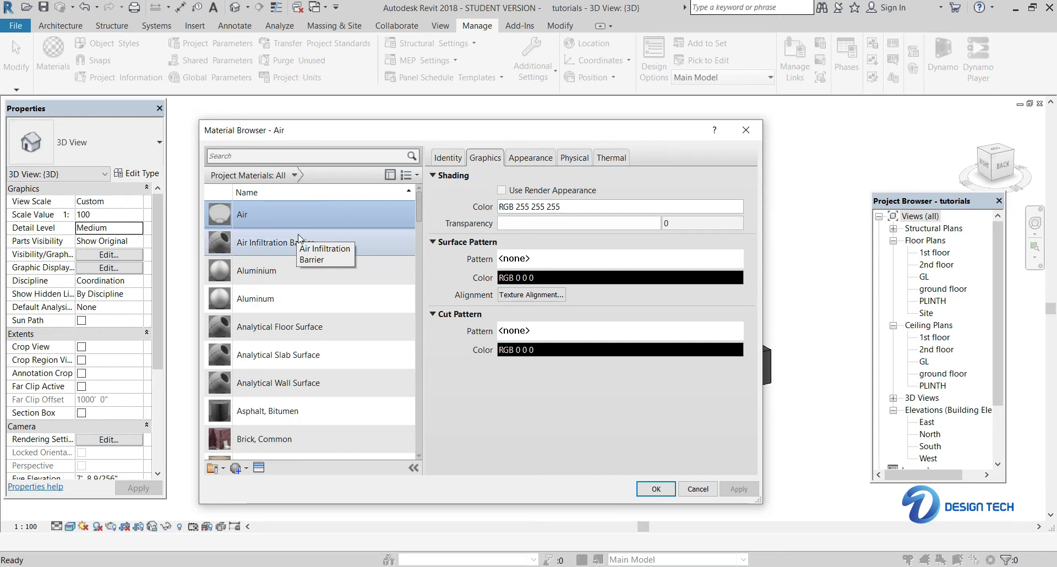
scroll(258, 430, "down", 1)
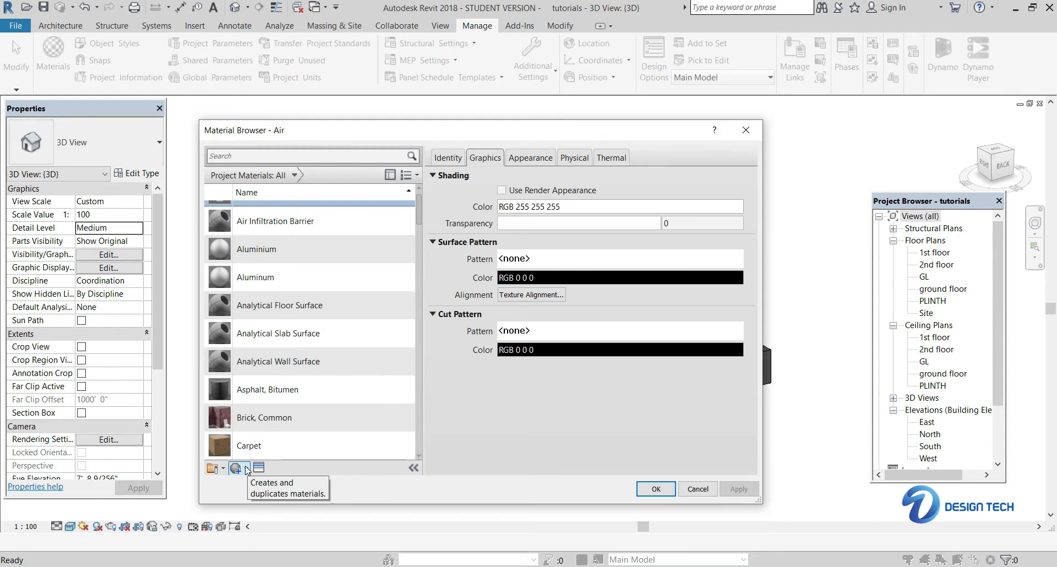
Step: Create a new project material and rename it 1
left_click(247, 469)
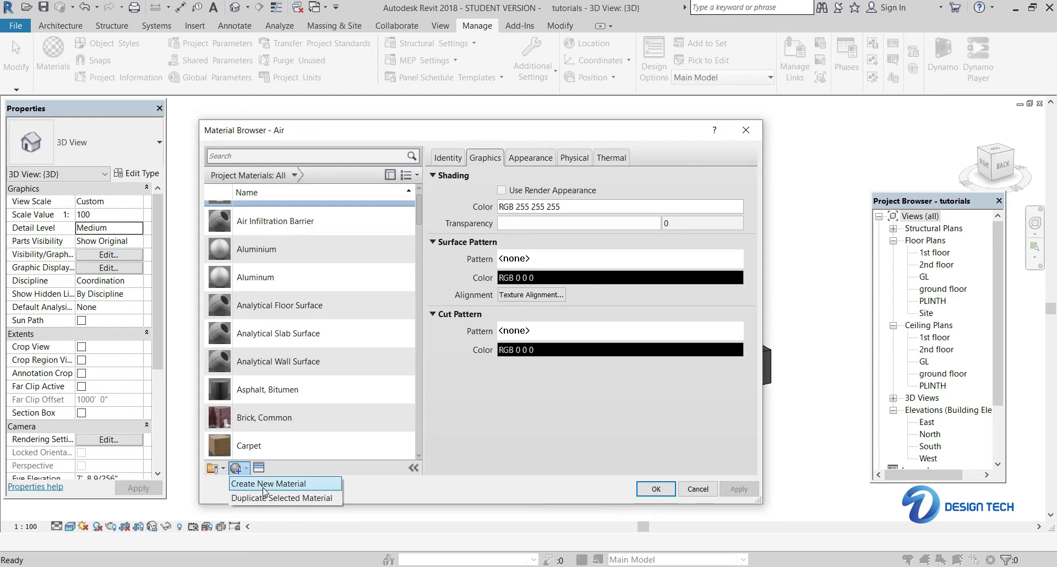
left_click(264, 487)
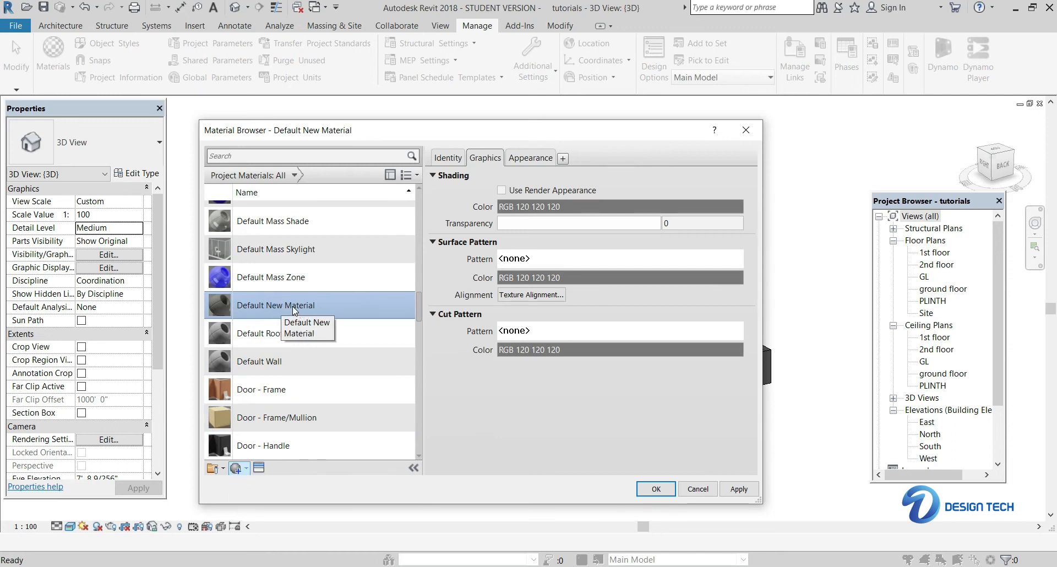
right_click(292, 306)
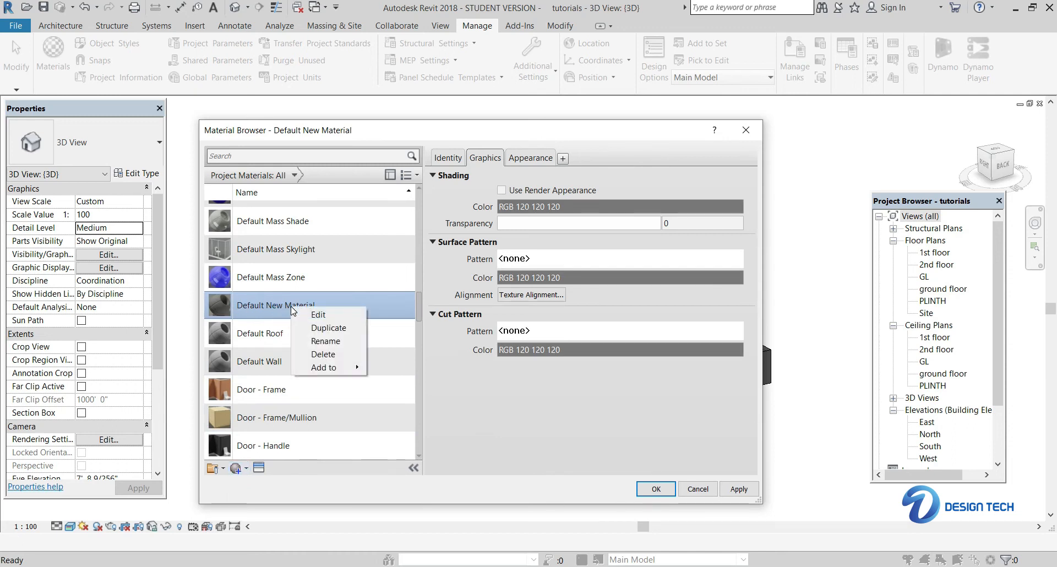
left_click(320, 341)
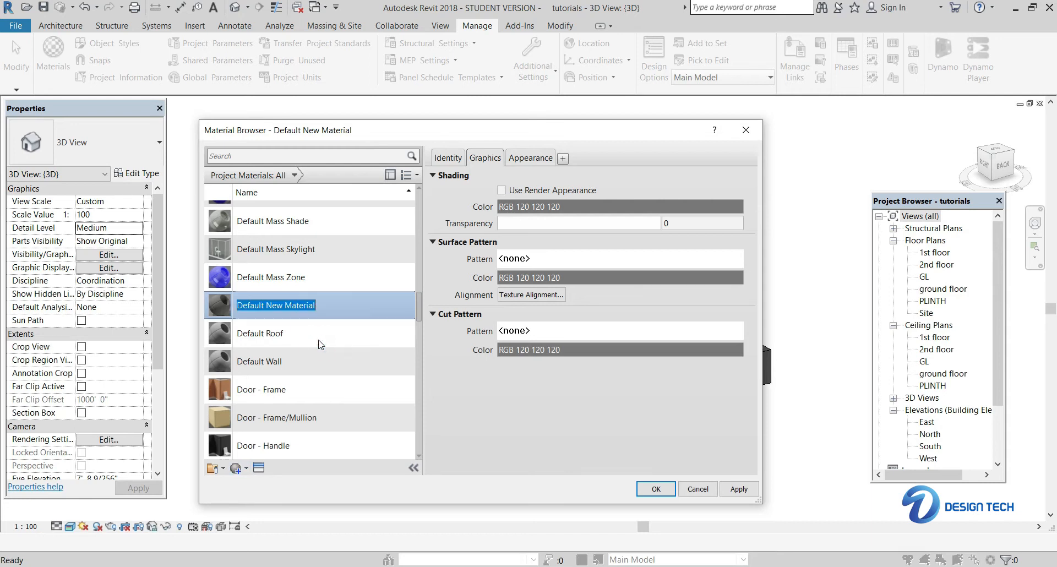
key("BackSpace")
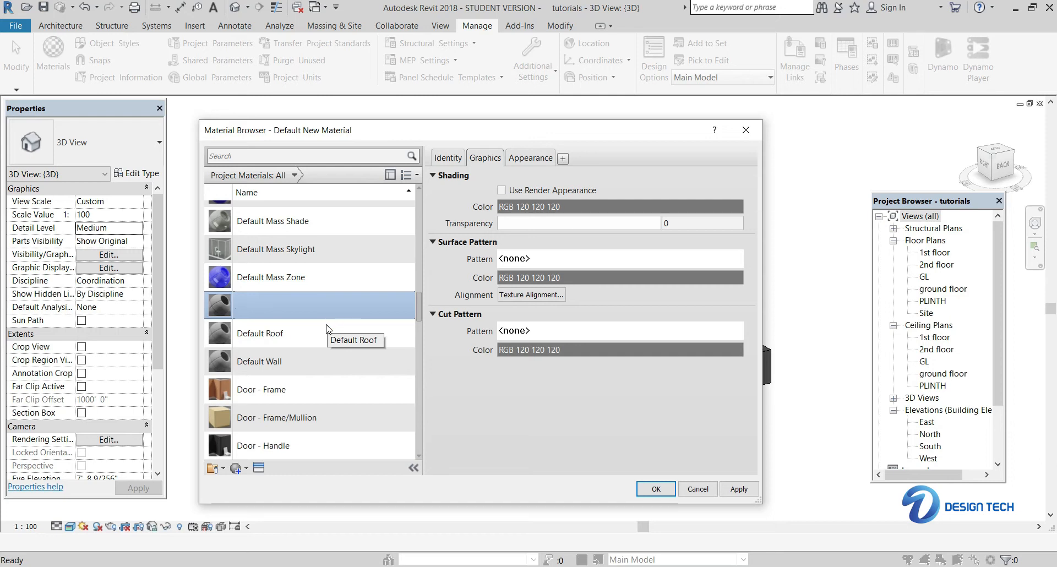
type("1")
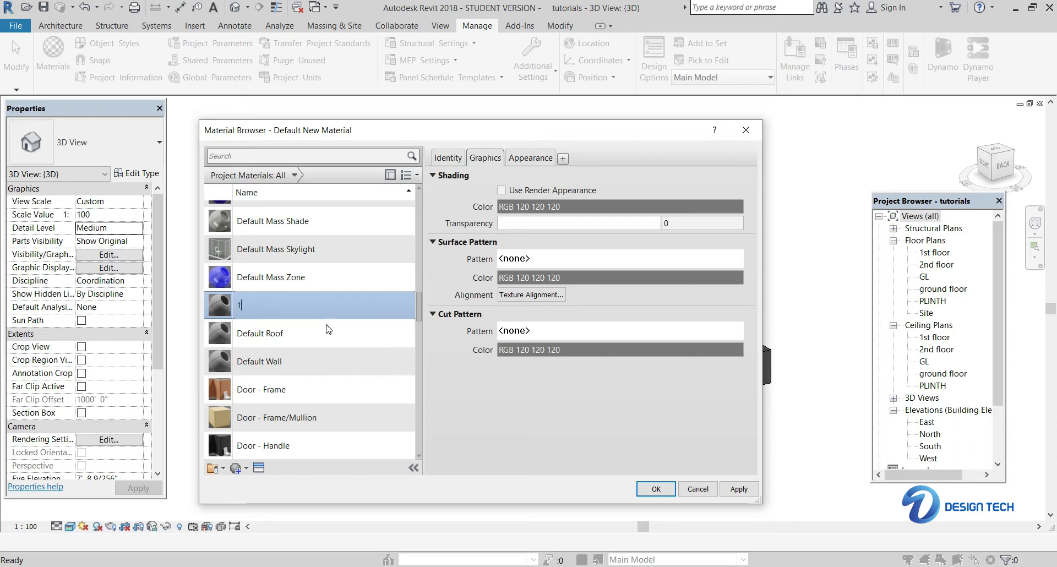
key("Return")
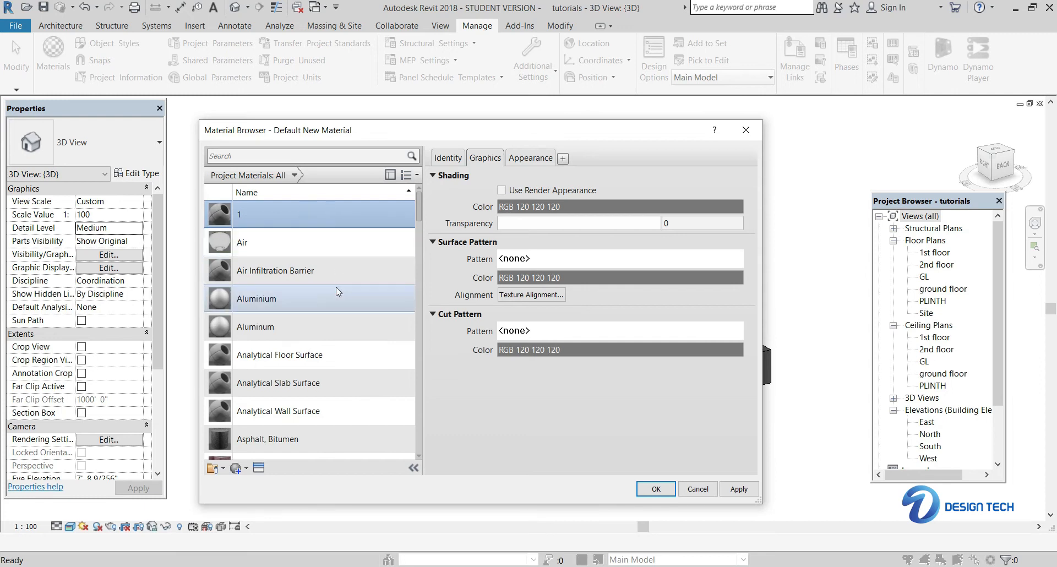
Step: Open the Asset Browser, widen its library list and expand the Appearance Library to review its categories
scroll(275, 446, "down", 1)
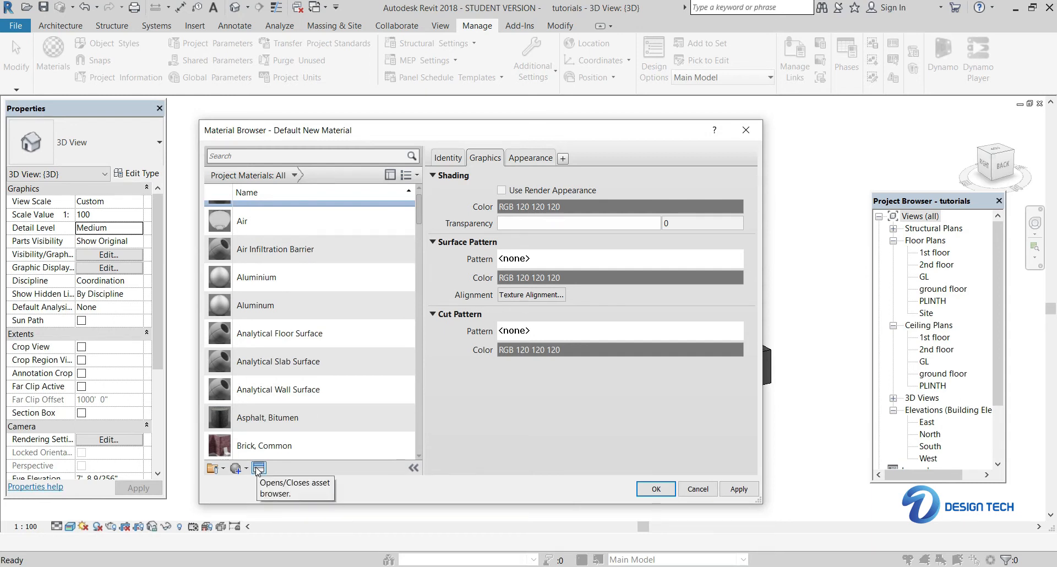
left_click(258, 469)
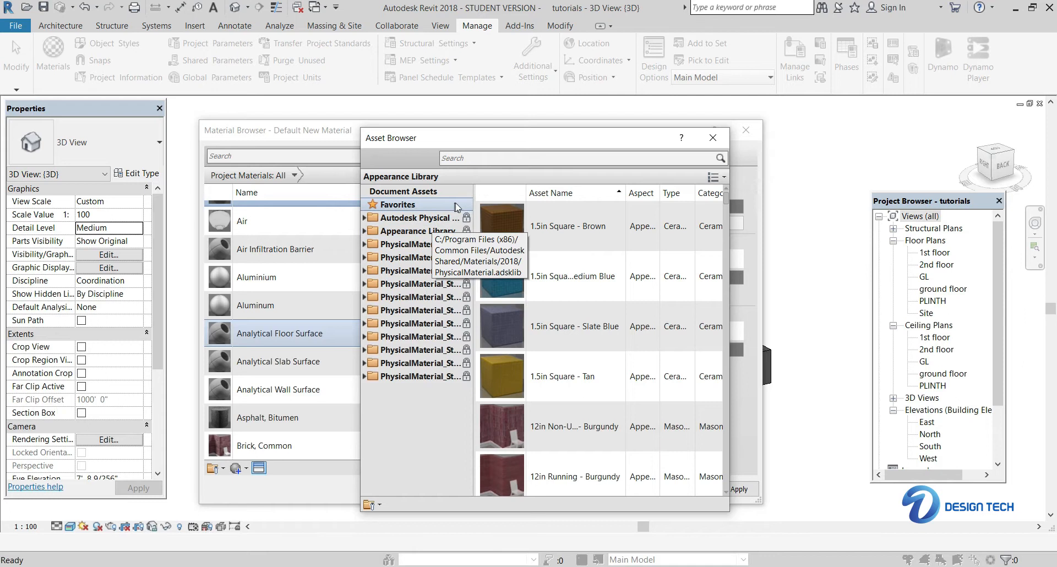
left_click_drag(475, 201, 506, 201)
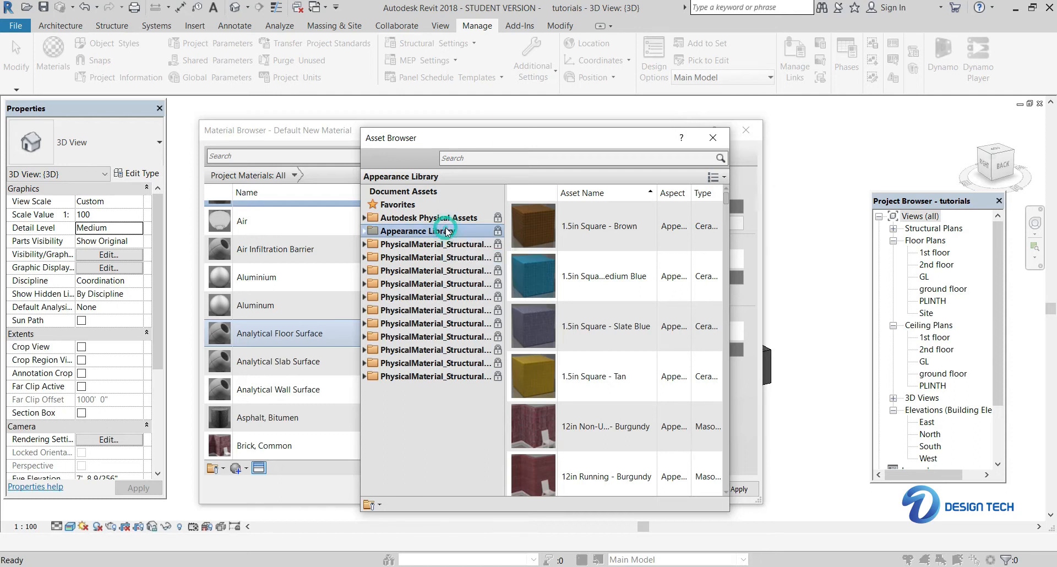
double_click(422, 231)
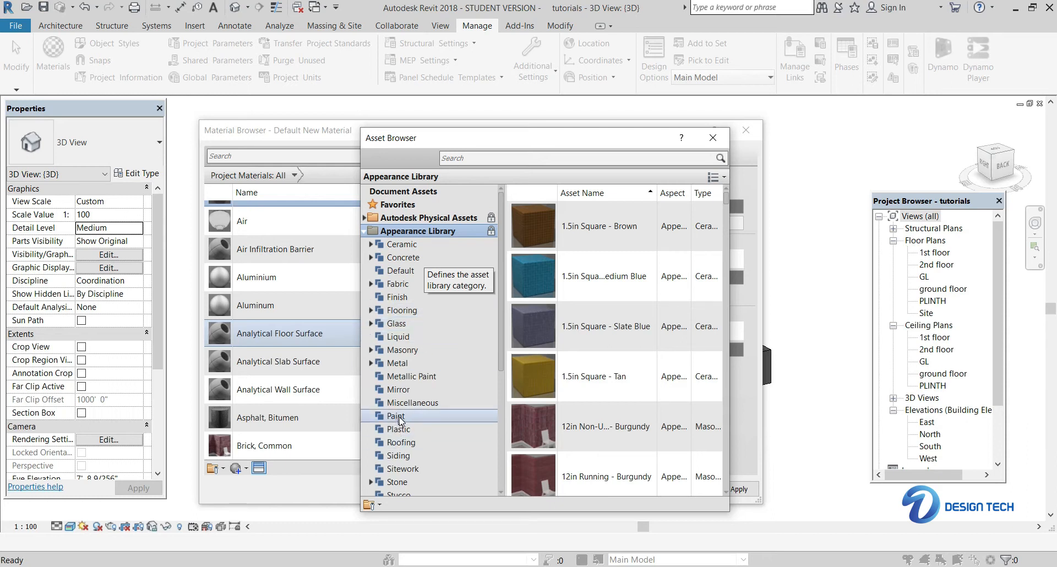
scroll(397, 421, "down", 2)
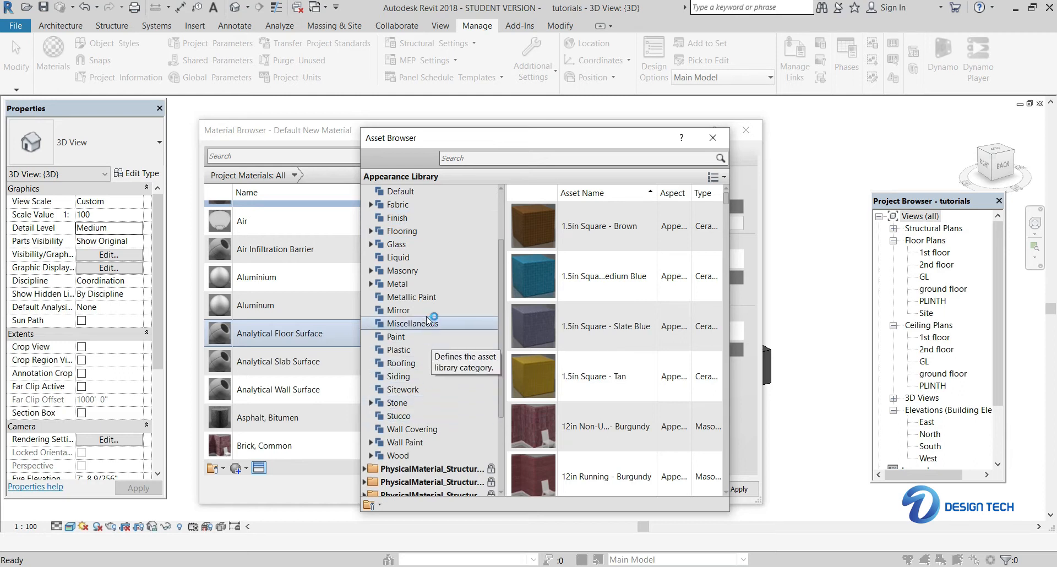
scroll(429, 320, "up", 2)
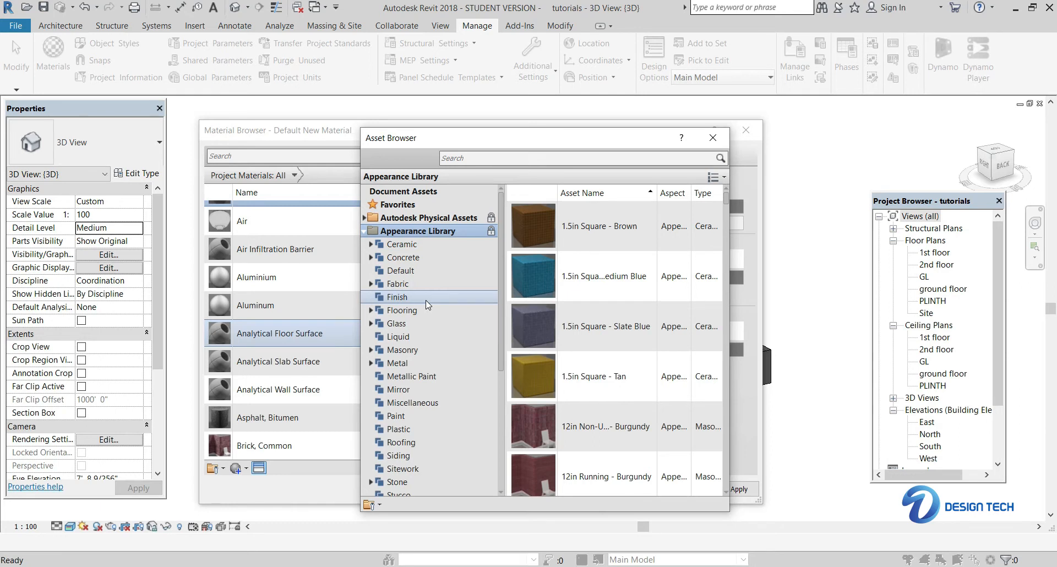
Step: Examine the Masonry category of the Appearance Library and look through the assets in its Stone subcategory
left_click(411, 349)
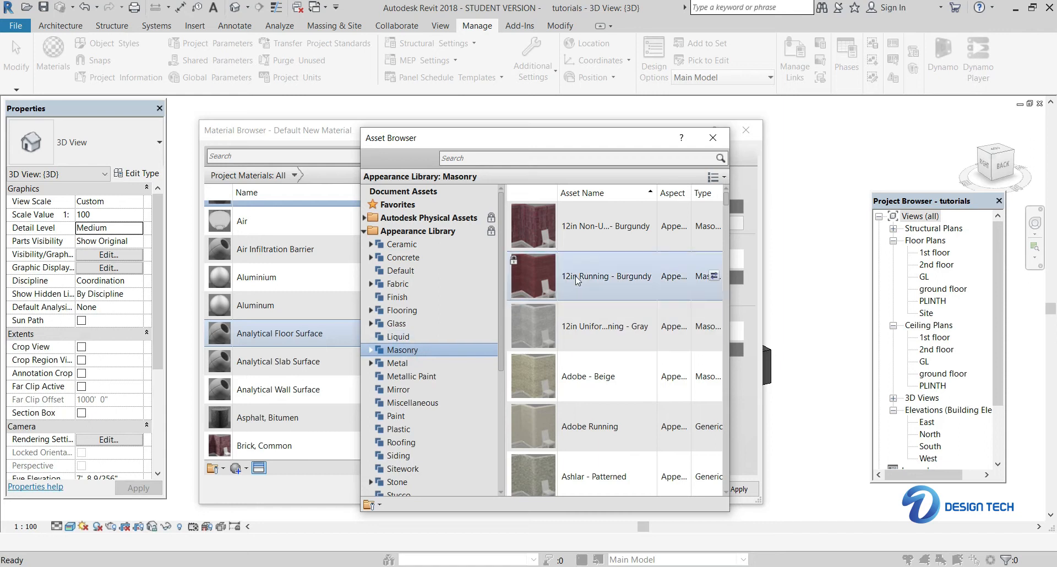
left_click(371, 350)
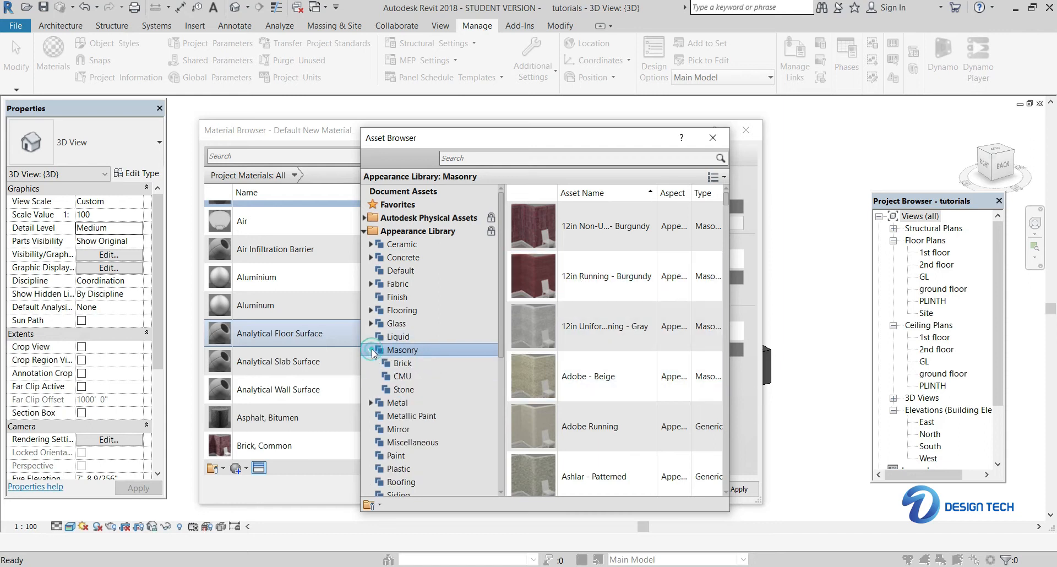
left_click(415, 389)
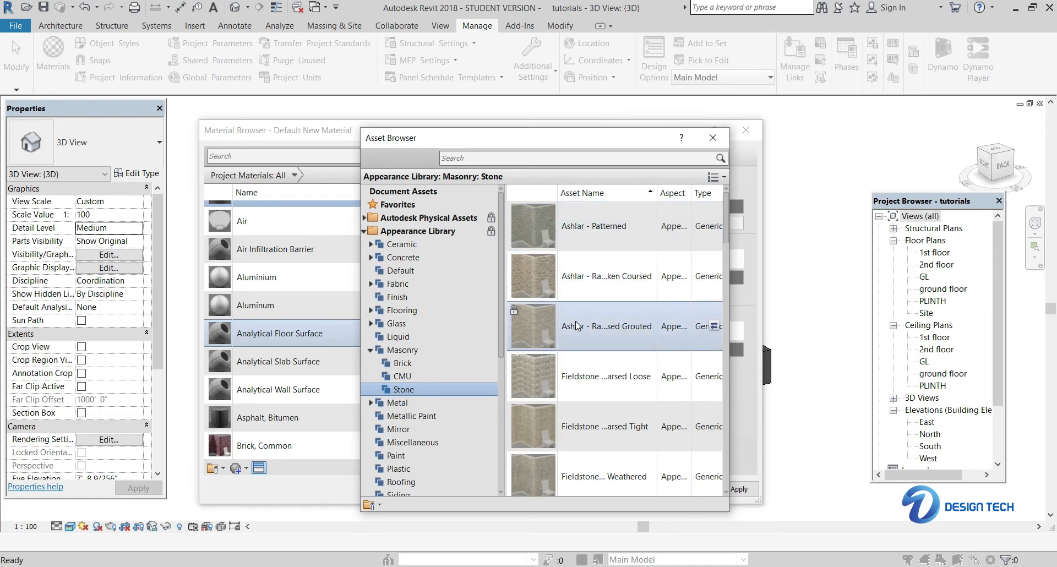
scroll(579, 331, "down", 10)
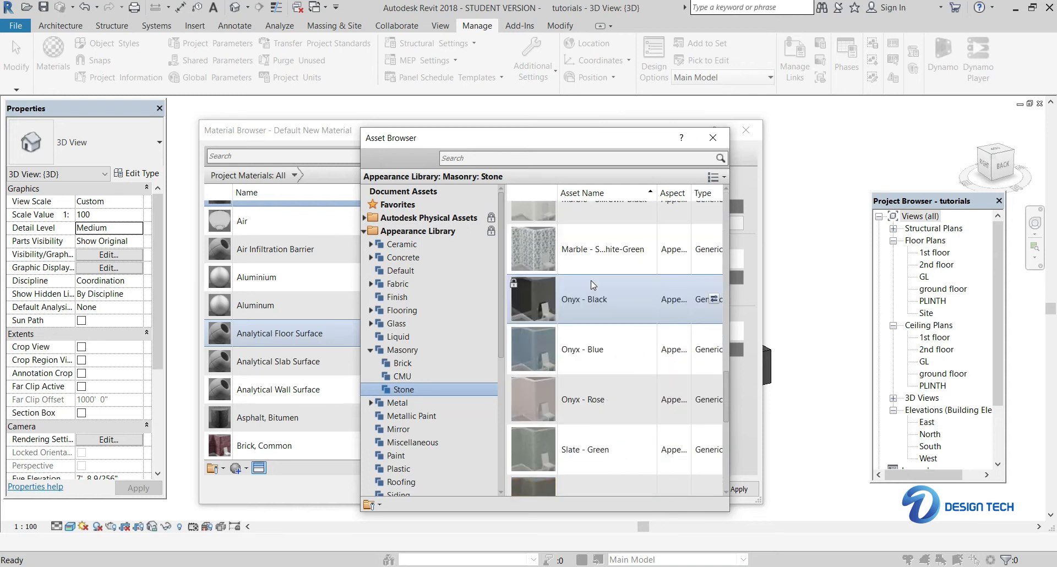
scroll(591, 280, "down", 2)
scroll(586, 341, "up", 12)
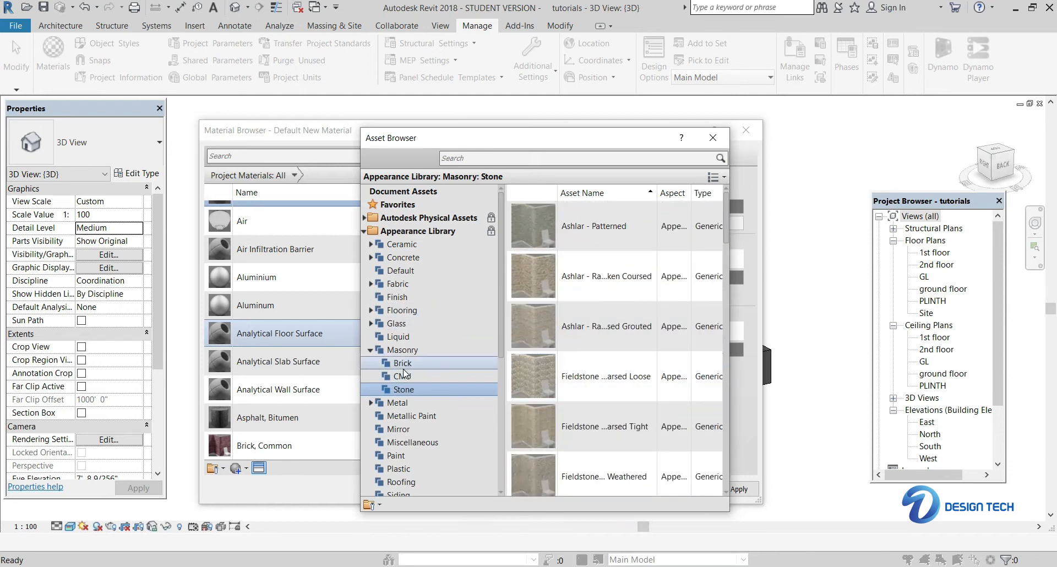
Step: Expand the Appearance Library's main Stone category and assign the Rubble - River Rock asset to material 1
scroll(417, 360, "down", 4)
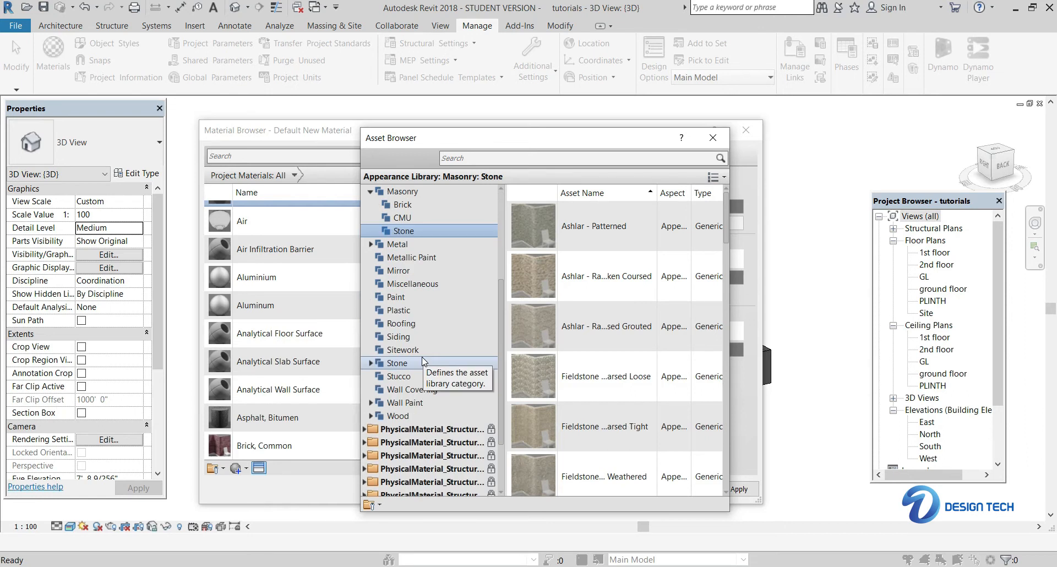
left_click(370, 363)
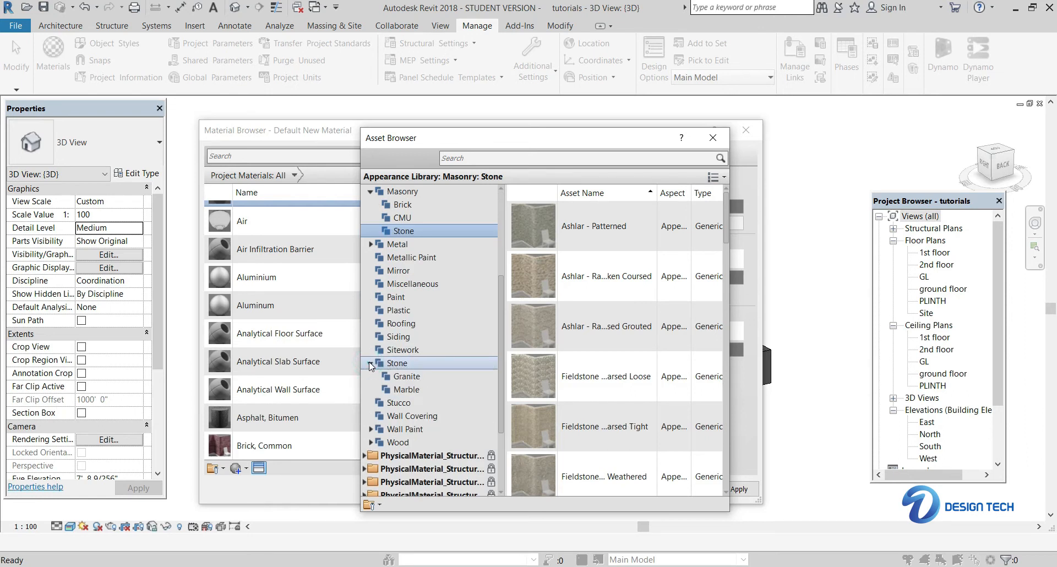
left_click(398, 365)
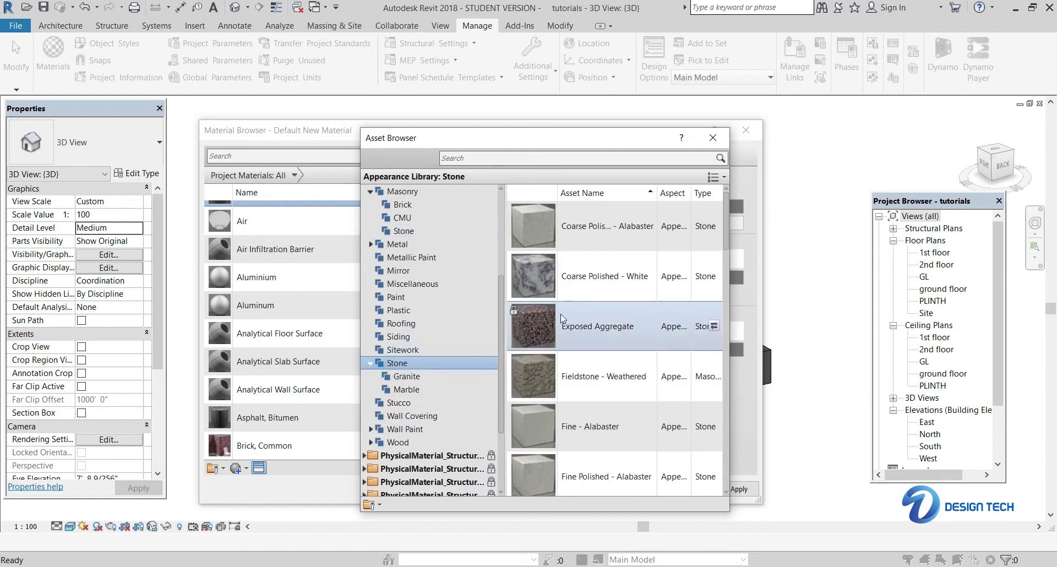
scroll(584, 327, "down", 1)
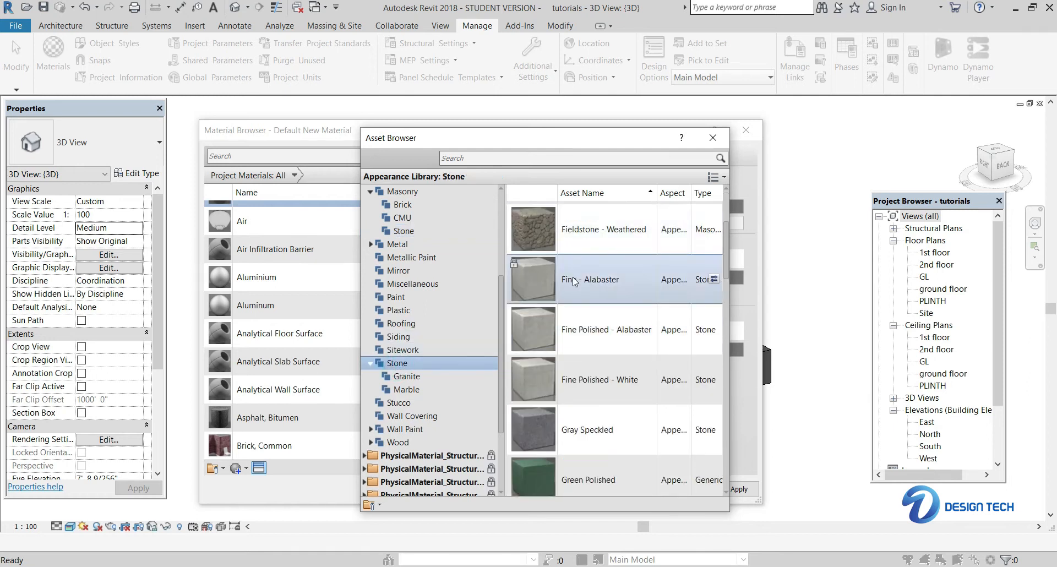
scroll(573, 294, "up", 1)
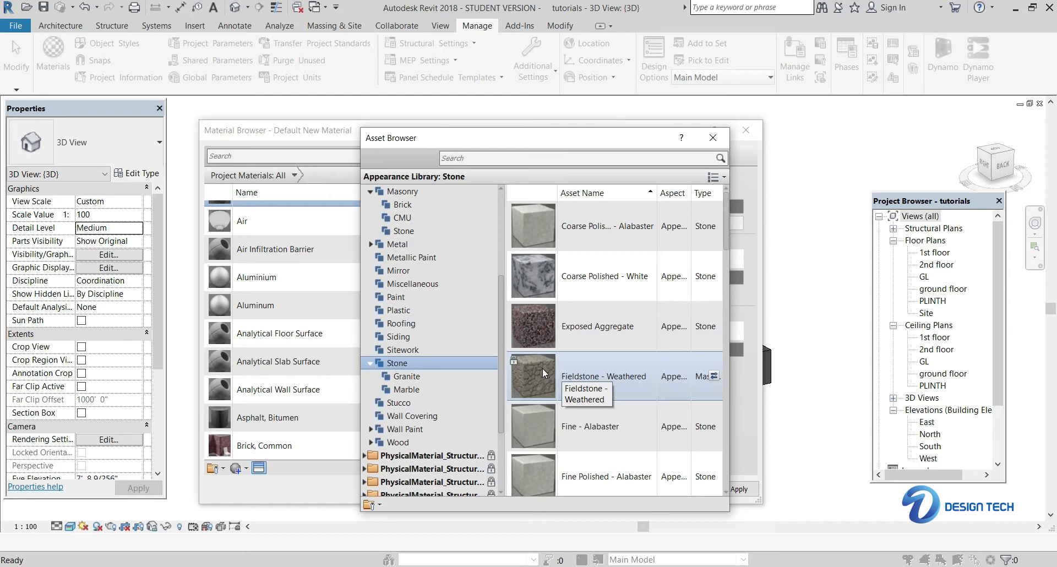
scroll(567, 364, "down", 5)
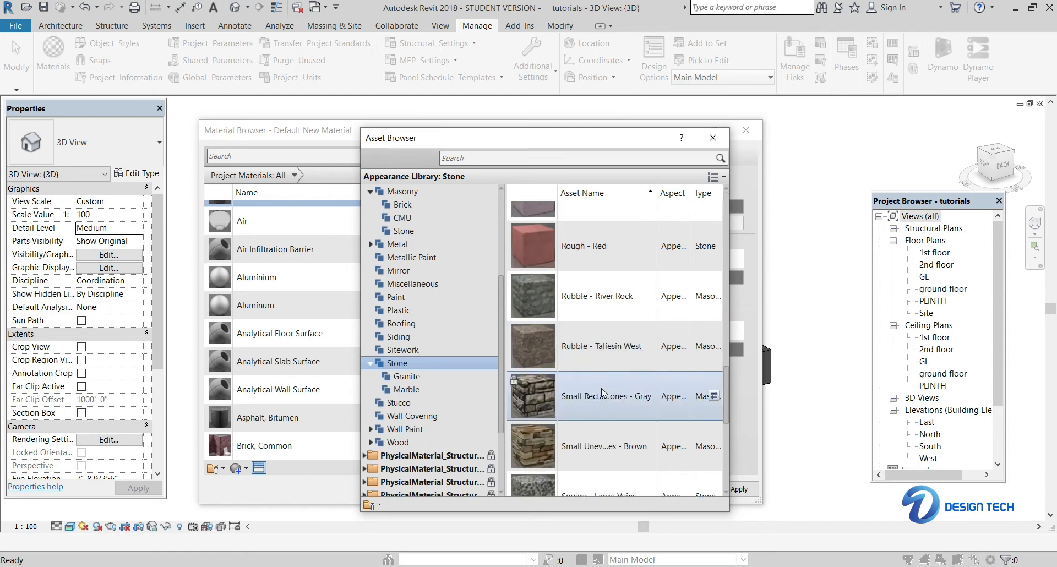
left_click(713, 296)
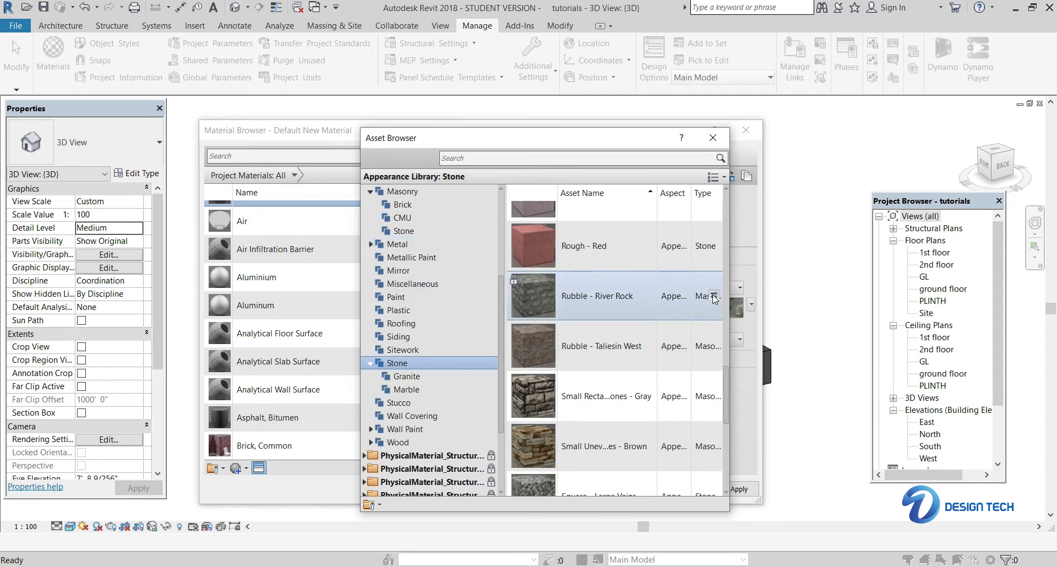
left_click(713, 296)
Step: Move the Asset Browser clear of the Material Browser and temporarily enlarge the River Rock appearance preview to inspect it
left_click_drag(533, 134, 595, 244)
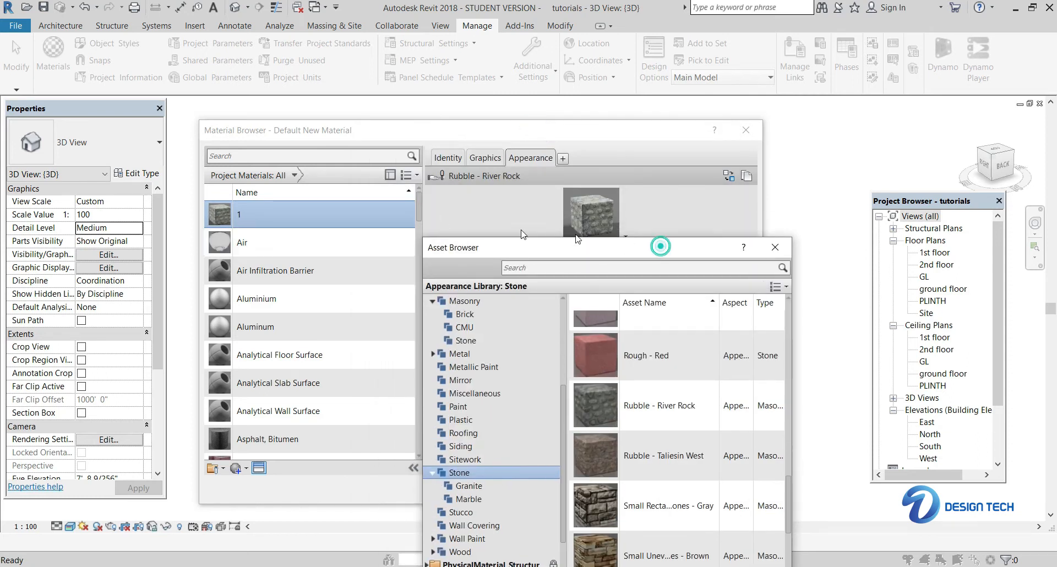
left_click_drag(659, 245, 372, 199)
left_click_drag(613, 137, 699, 118)
left_click_drag(669, 228, 646, 374)
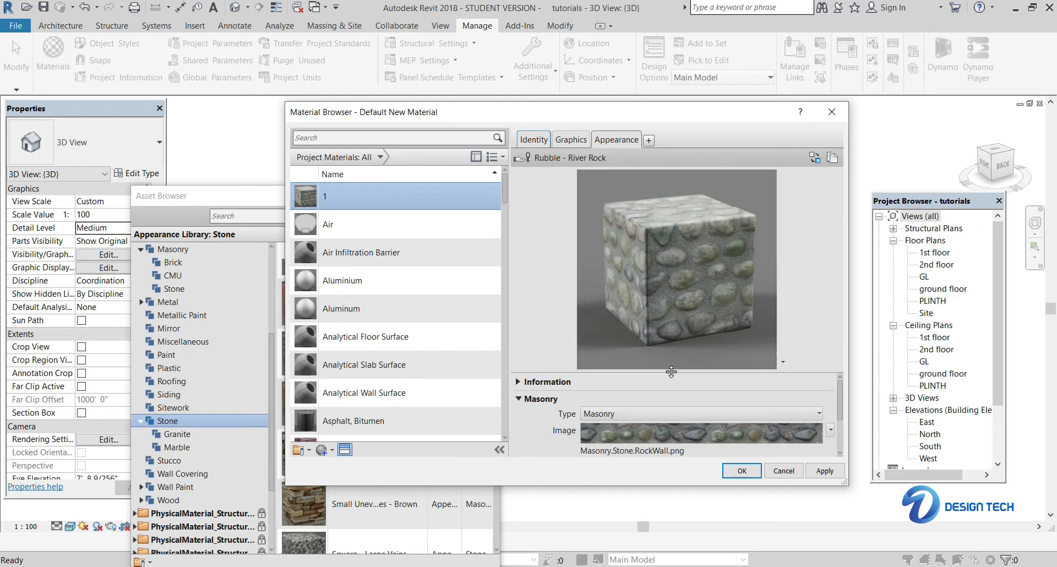
left_click_drag(672, 372, 671, 267)
scroll(363, 330, "down", 1)
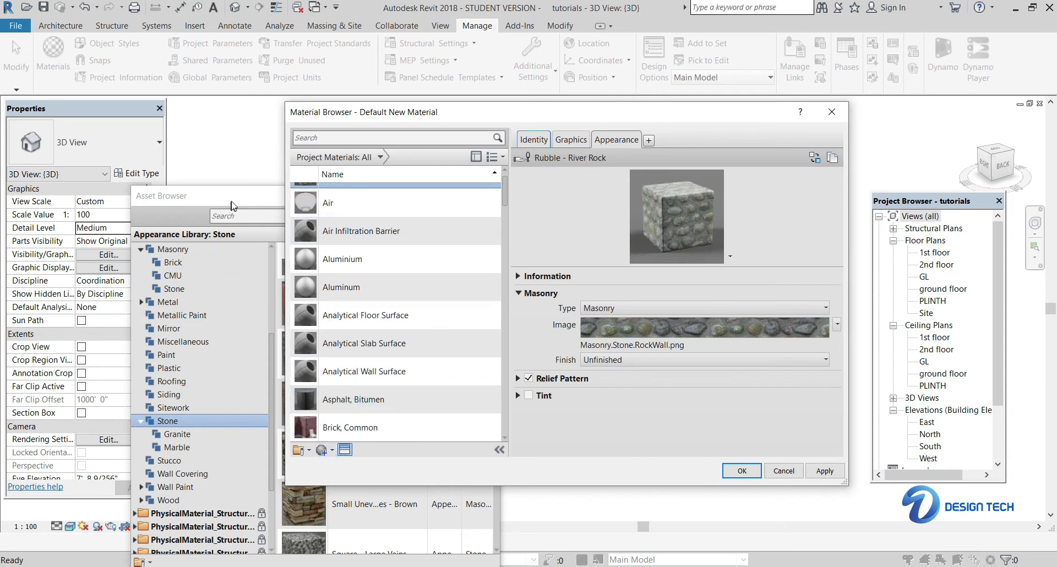
Step: Create another new project material and rename it 2
left_click(331, 452)
left_click(345, 466)
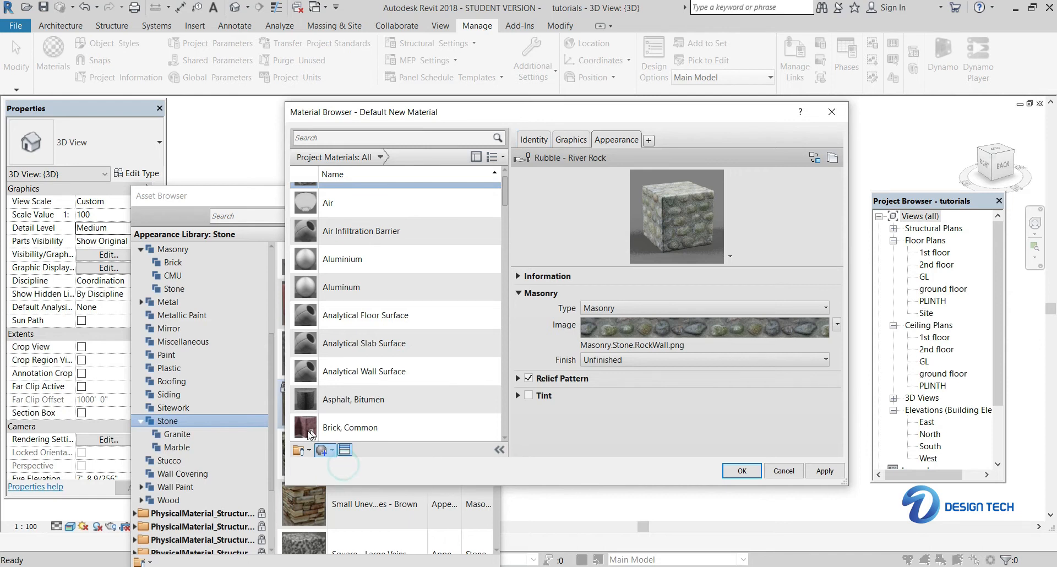
right_click(378, 313)
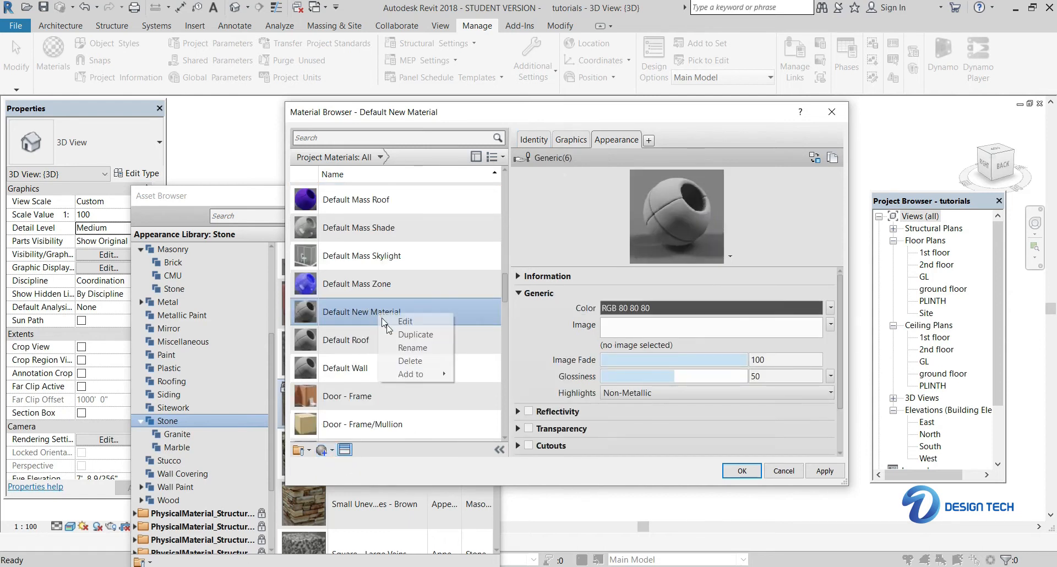
left_click(413, 347)
type("2")
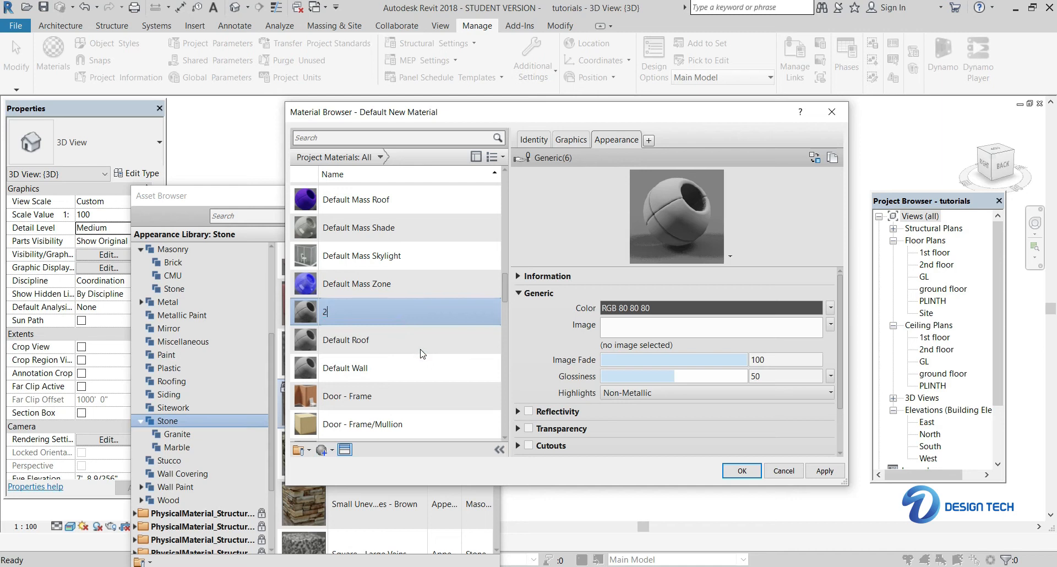
key("Return")
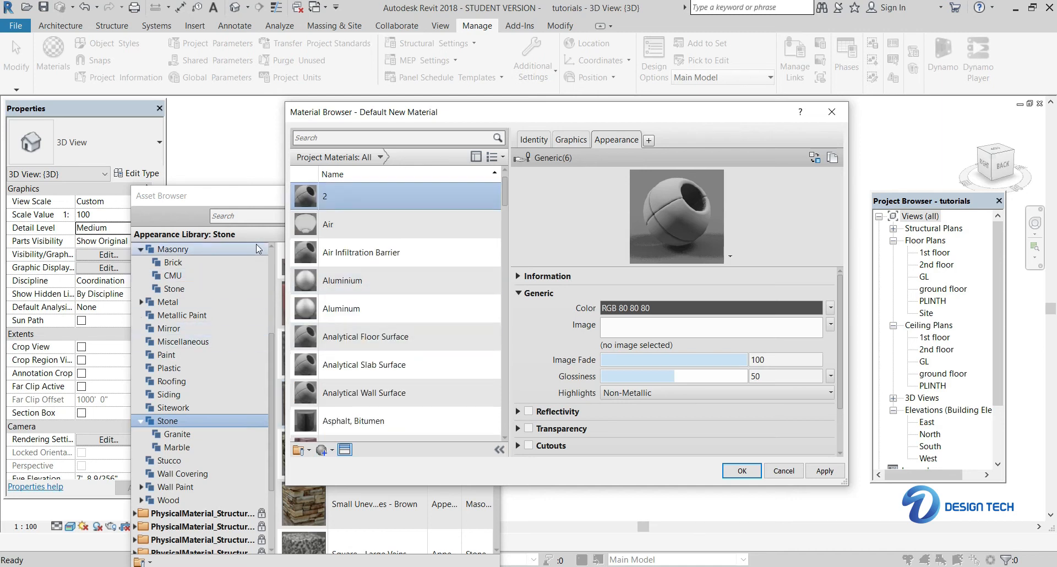
Step: Select material 2 and bring the Asset Browser in front of the Material Browser with its asset list fully visible
left_click(257, 197)
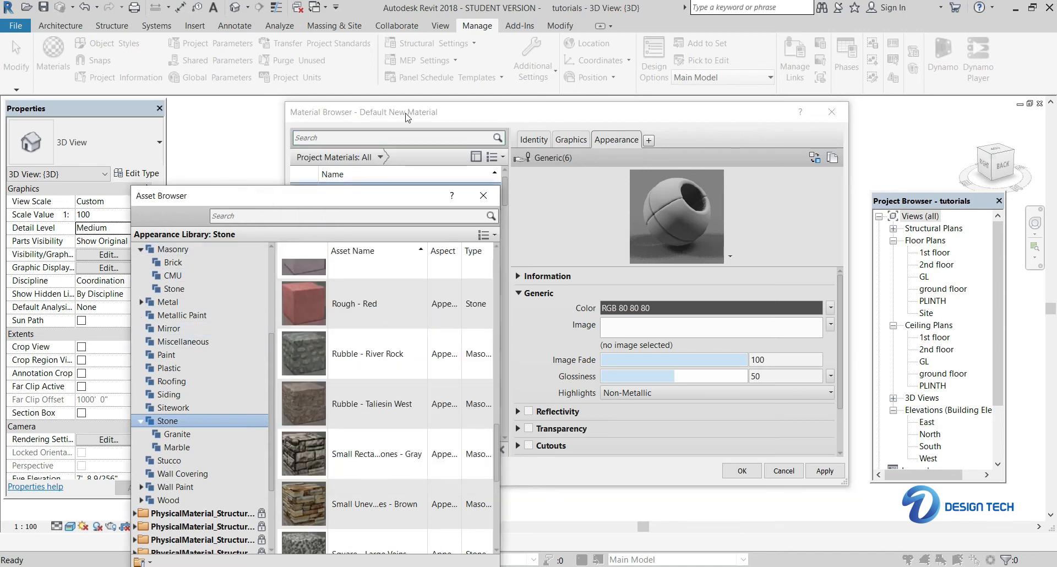
left_click_drag(406, 112, 386, 77)
left_click(322, 160)
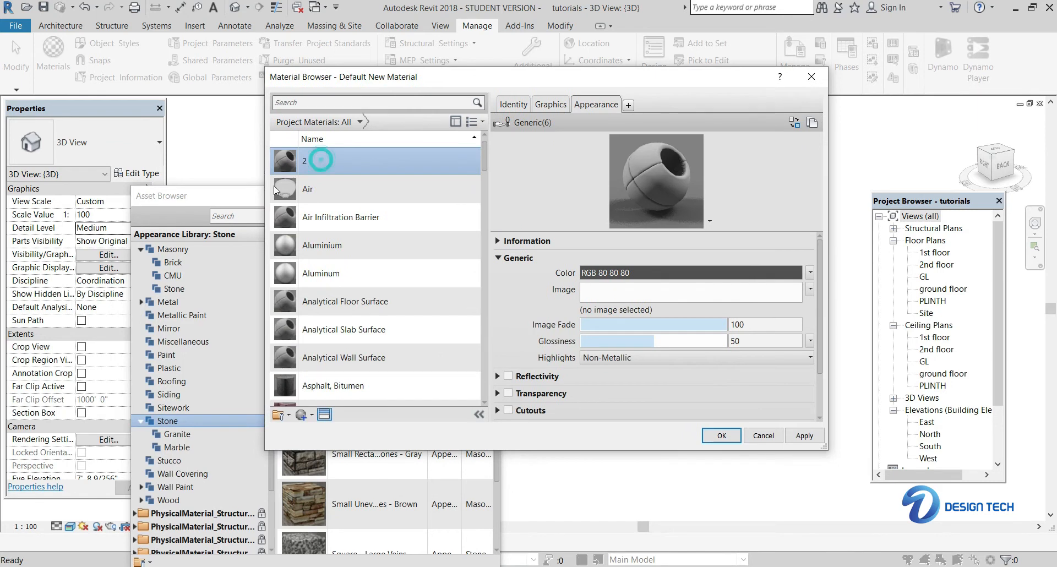
left_click(219, 196)
left_click_drag(318, 195, 543, 59)
Step: Look through the Stone category's assets for an appearance that suits material 2
scroll(551, 165, "up", 1)
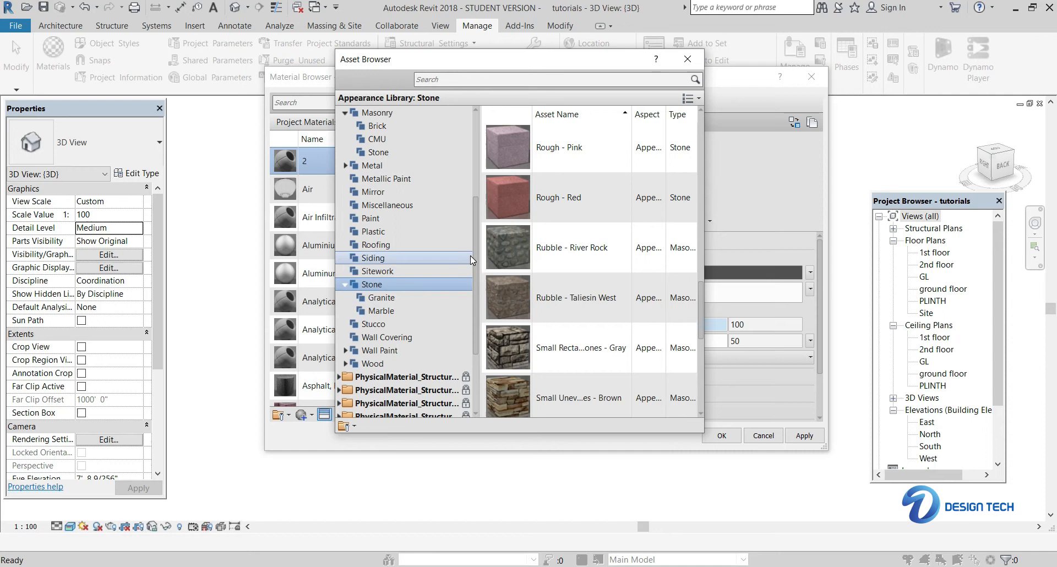
scroll(570, 300, "down", 3)
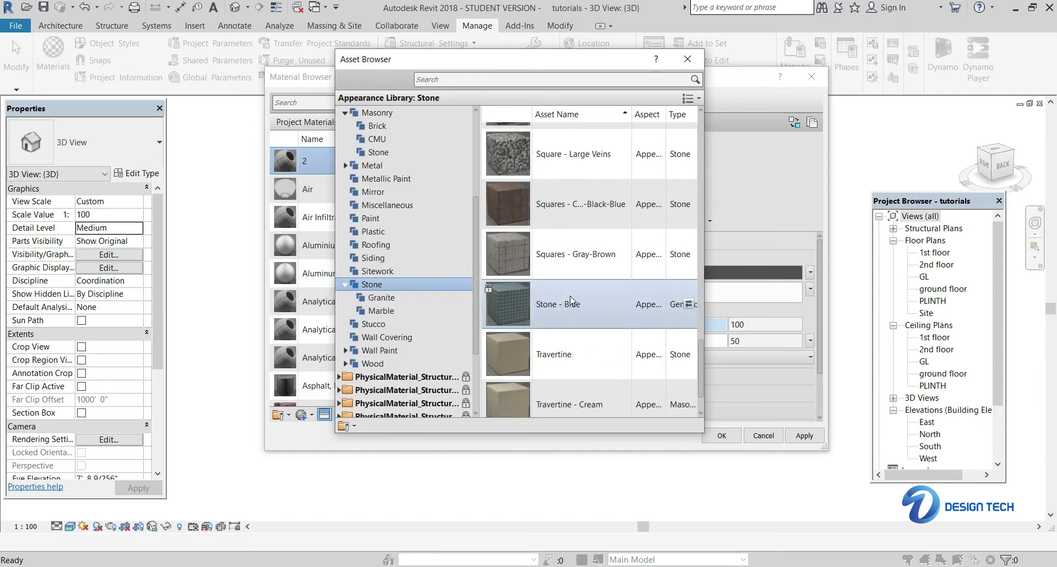
scroll(567, 268, "up", 3)
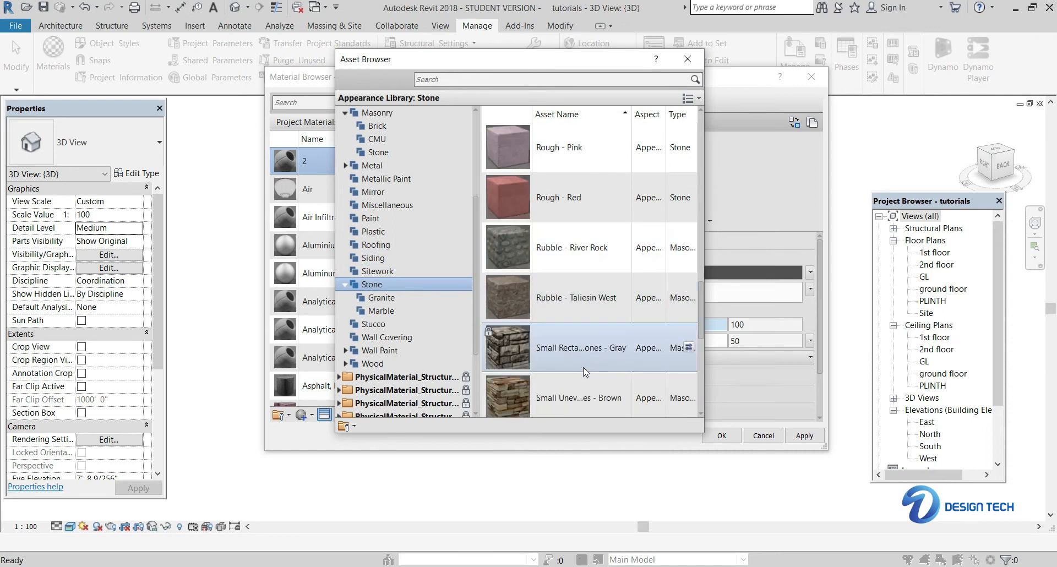
scroll(577, 285, "down", 4)
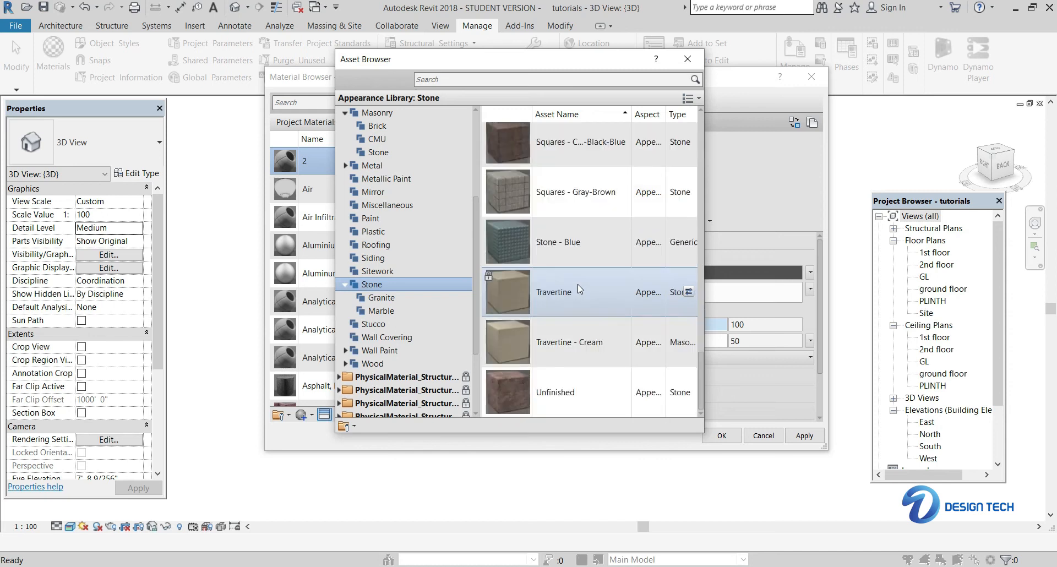
scroll(577, 285, "up", 10)
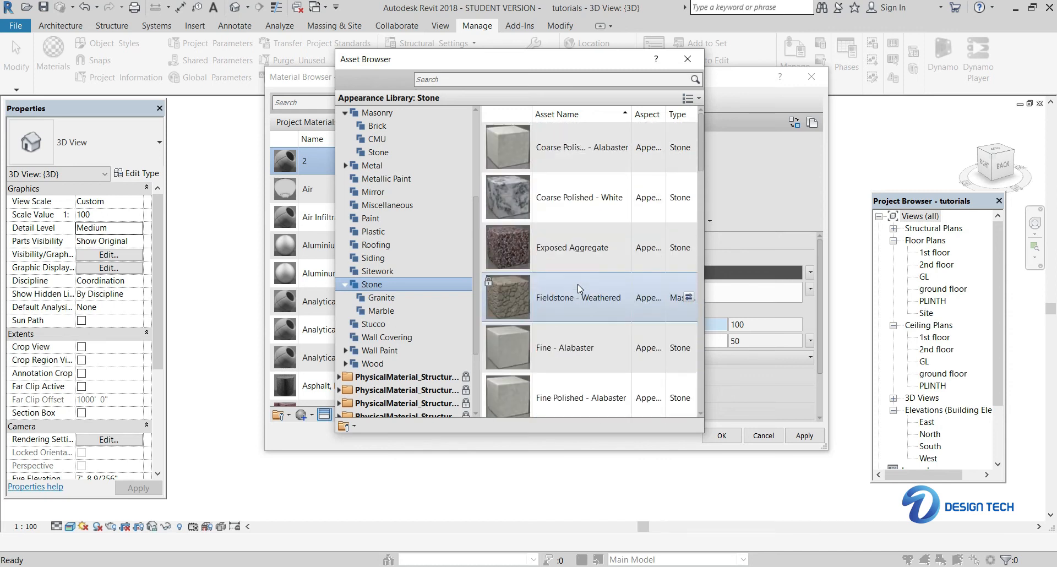
scroll(577, 284, "down", 6)
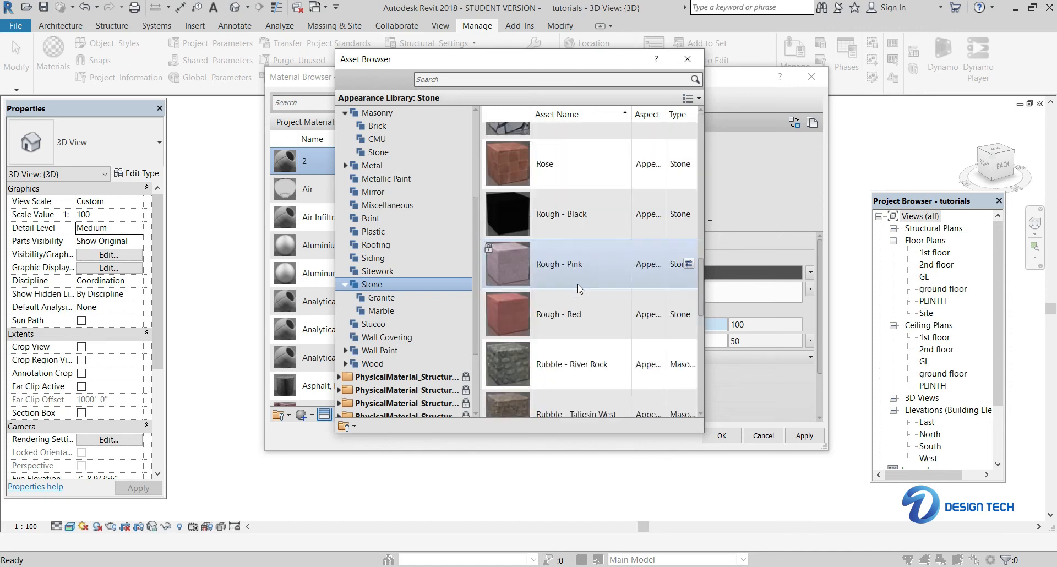
scroll(577, 284, "down", 3)
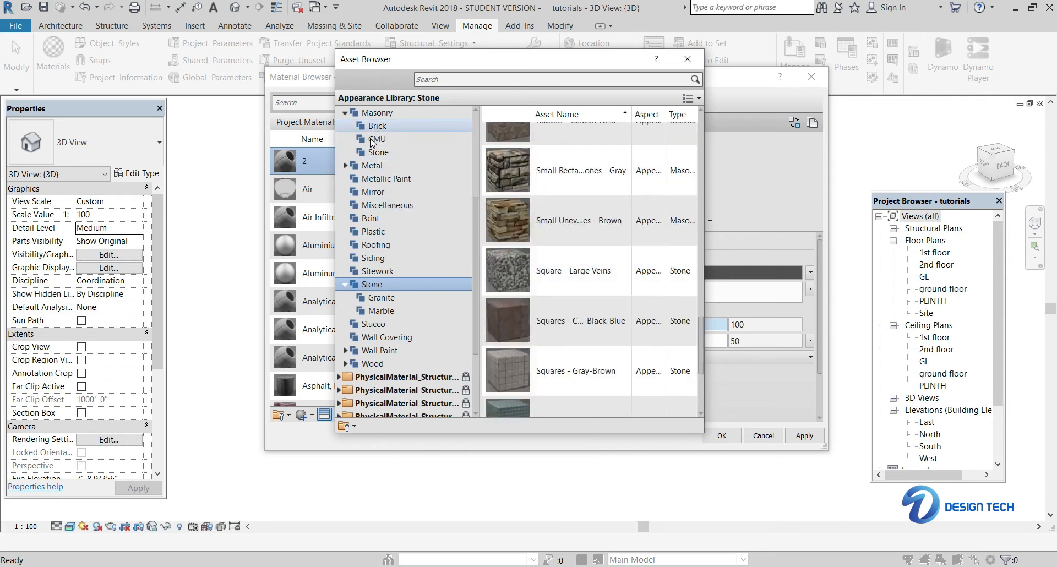
Step: Look through the Masonry Stone, Granite and Marble appearance assets for one that suits material 2
left_click(373, 152)
scroll(570, 272, "down", 5)
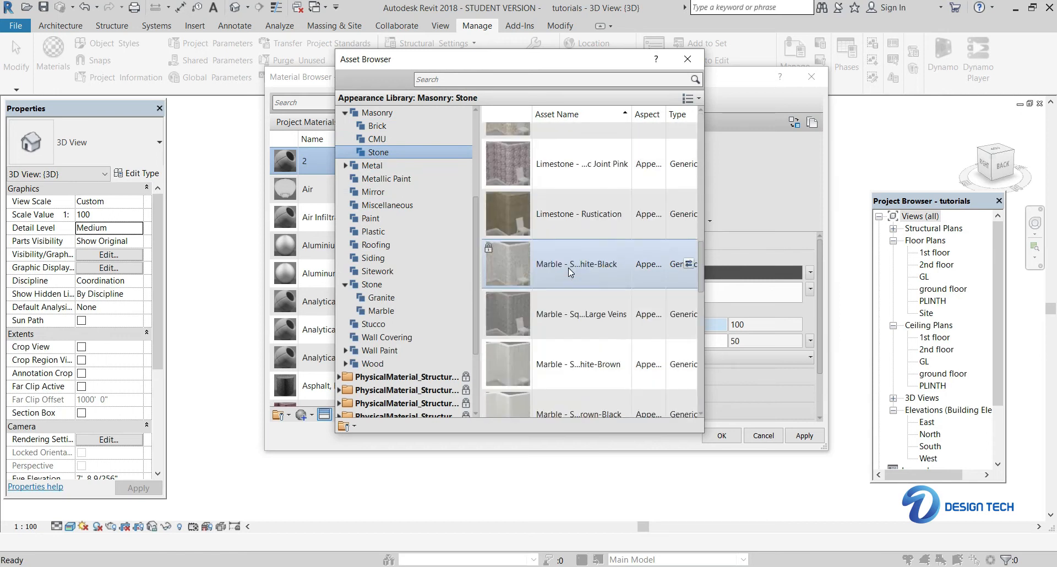
scroll(569, 271, "down", 10)
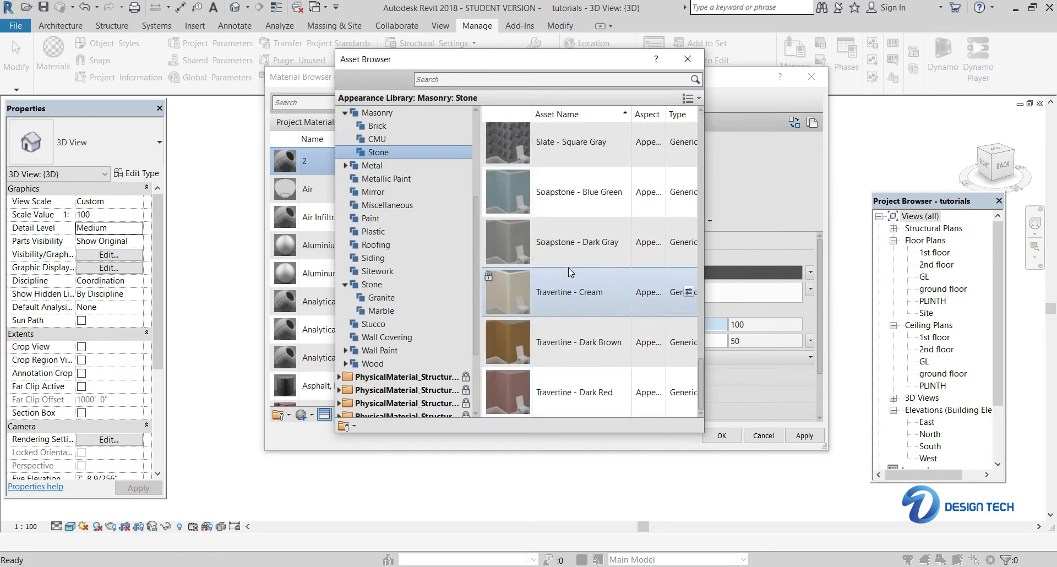
left_click(396, 299)
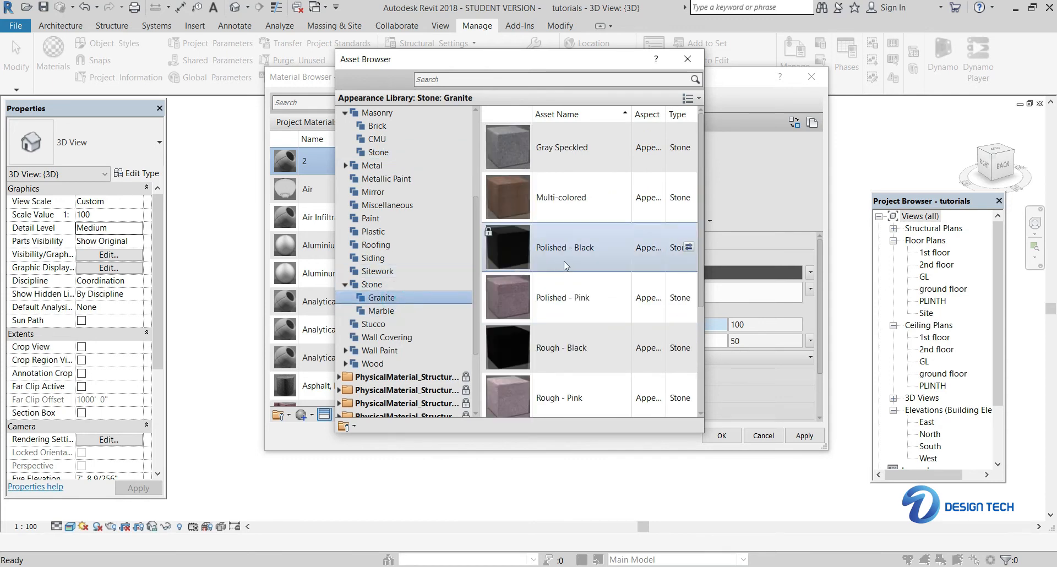
scroll(585, 183, "down", 1)
scroll(586, 188, "up", 1)
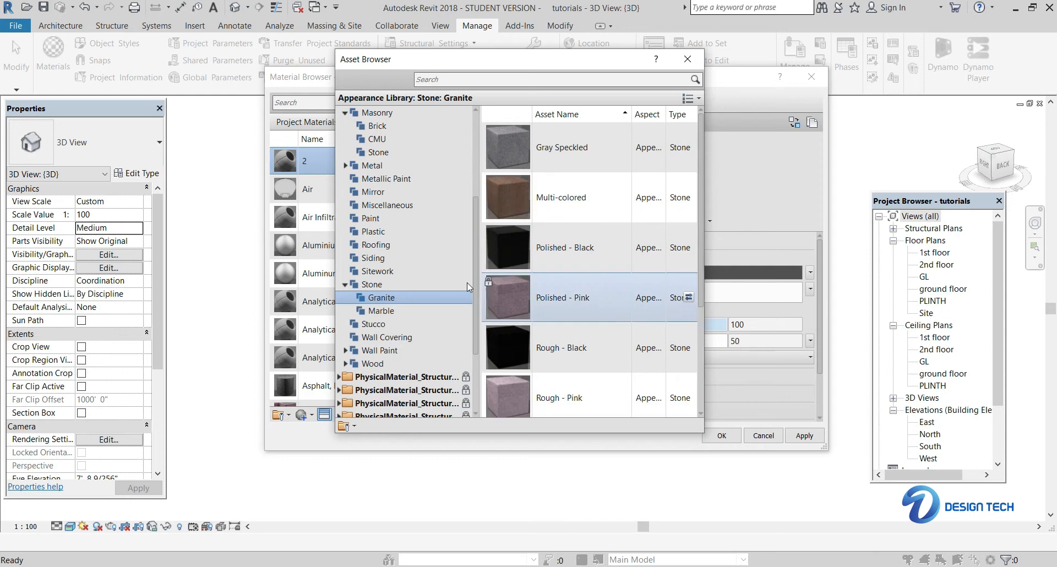
left_click(399, 311)
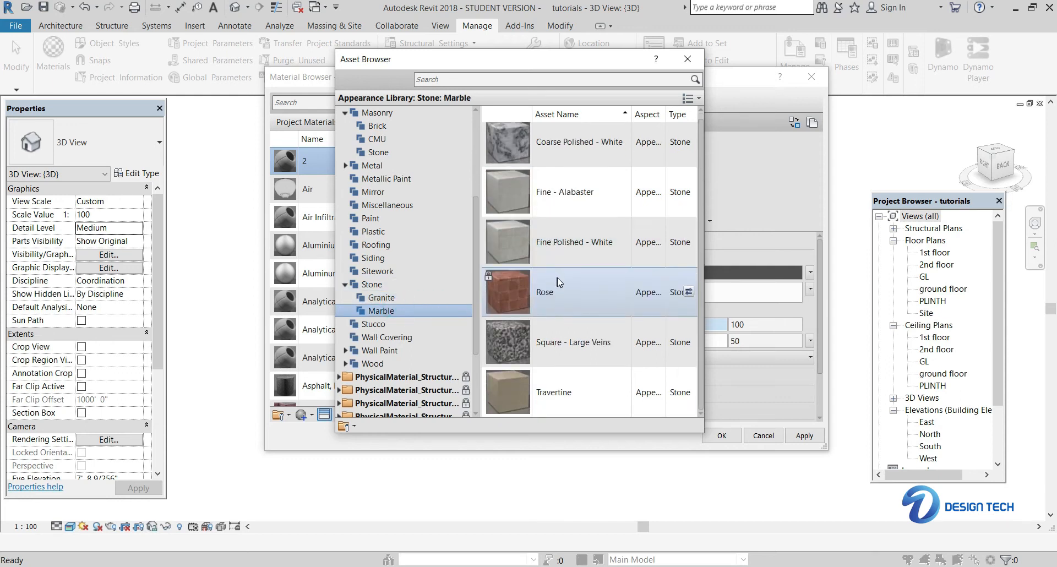
scroll(577, 248, "down", 1)
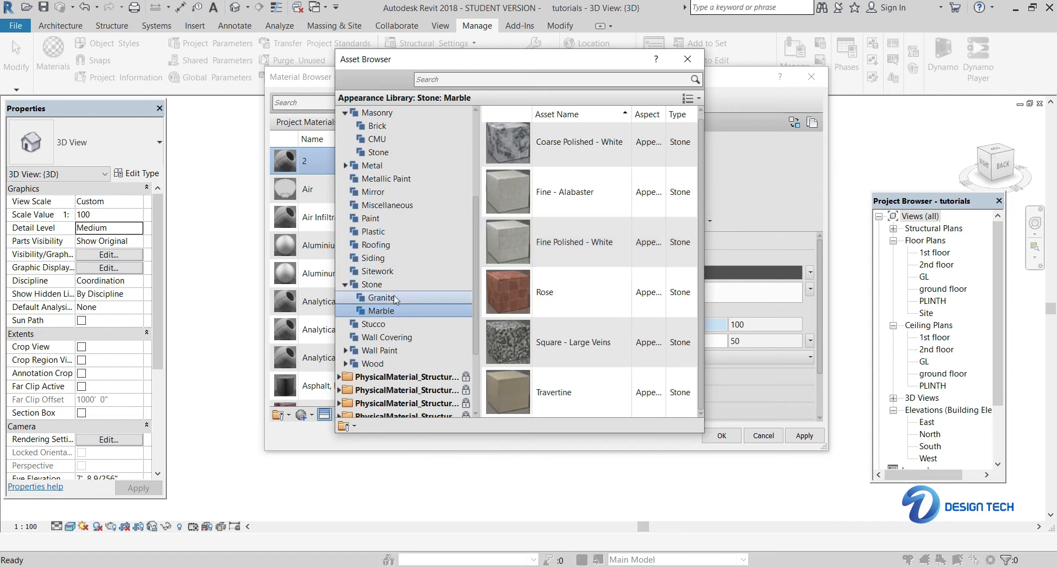
Step: Assign the Jagged Rock Wall appearance from the main Stone category to material 2 and bring the Material Browser to the front
left_click(372, 284)
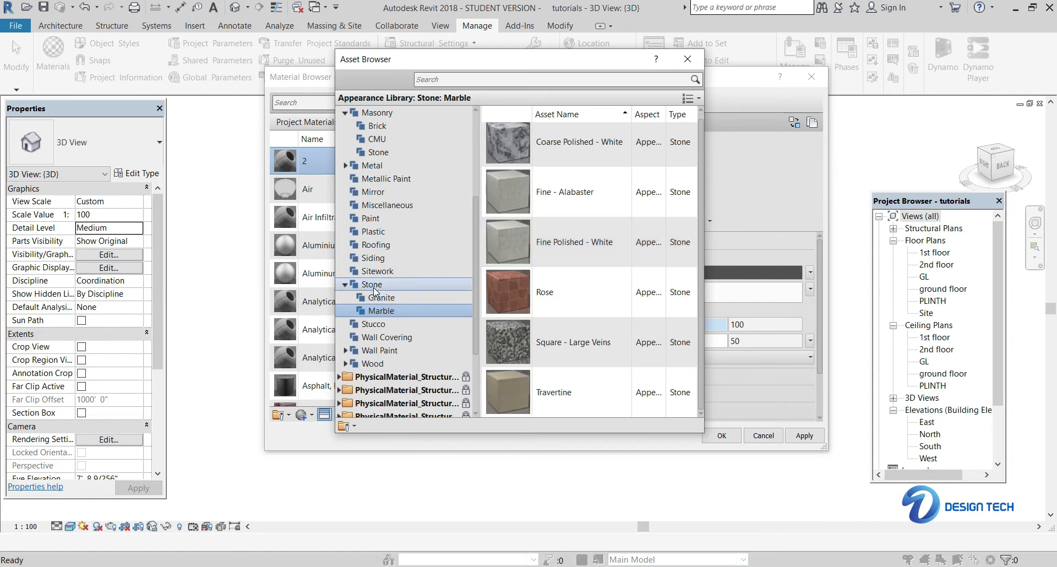
left_click(345, 284)
scroll(587, 253, "down", 5)
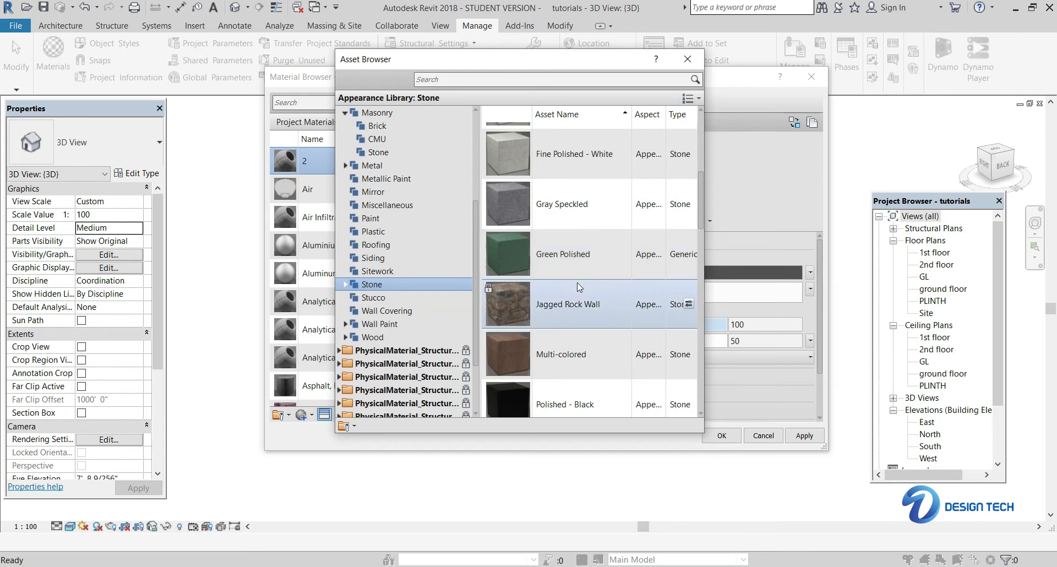
left_click(688, 304)
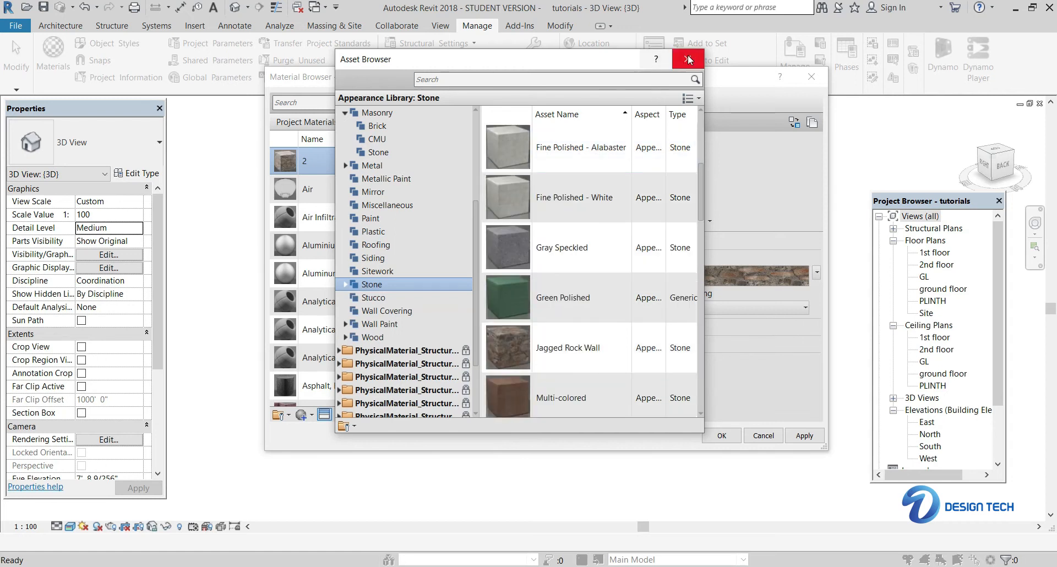
left_click(310, 77)
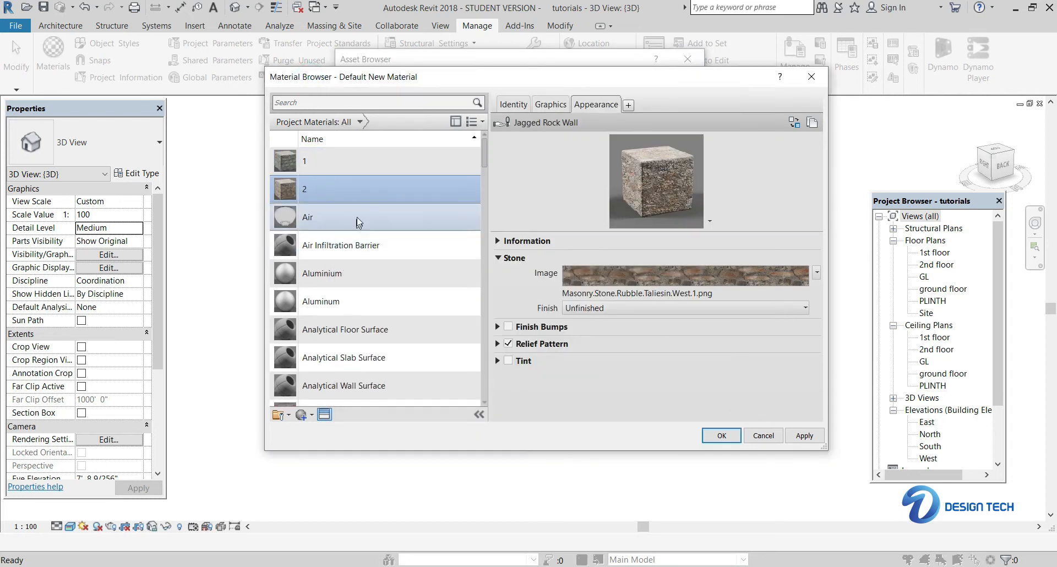
Step: Create another new project material and rename it 3
left_click(311, 415)
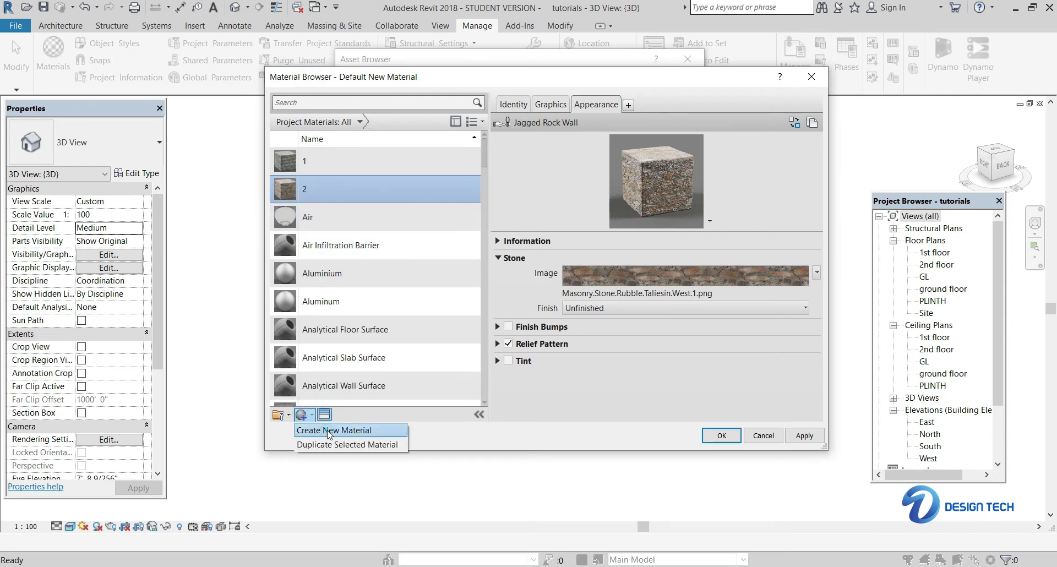
left_click(331, 430)
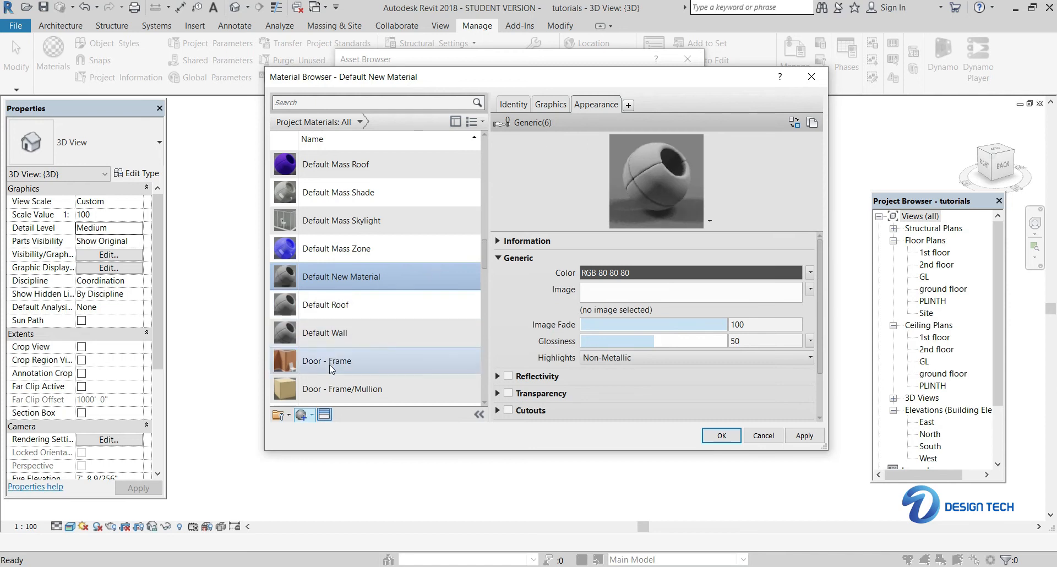
right_click(372, 279)
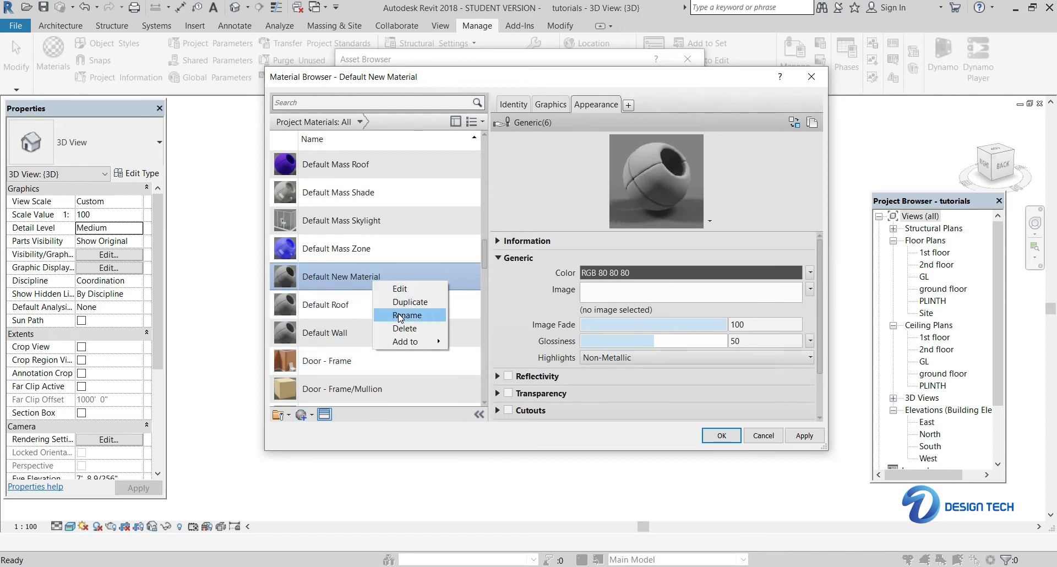
left_click(407, 315)
type("3")
key("Return")
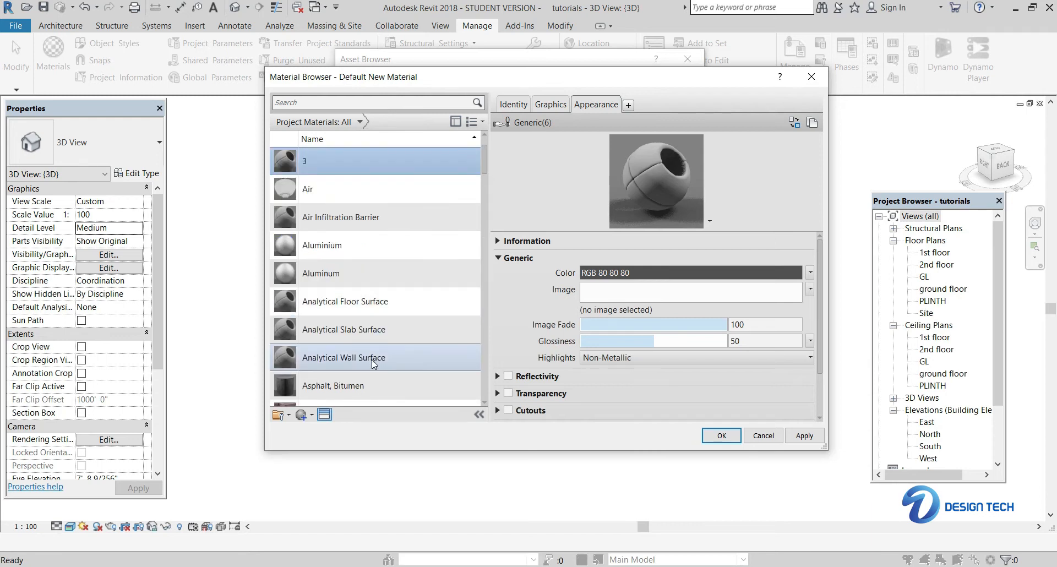
scroll(330, 172, "up", 2)
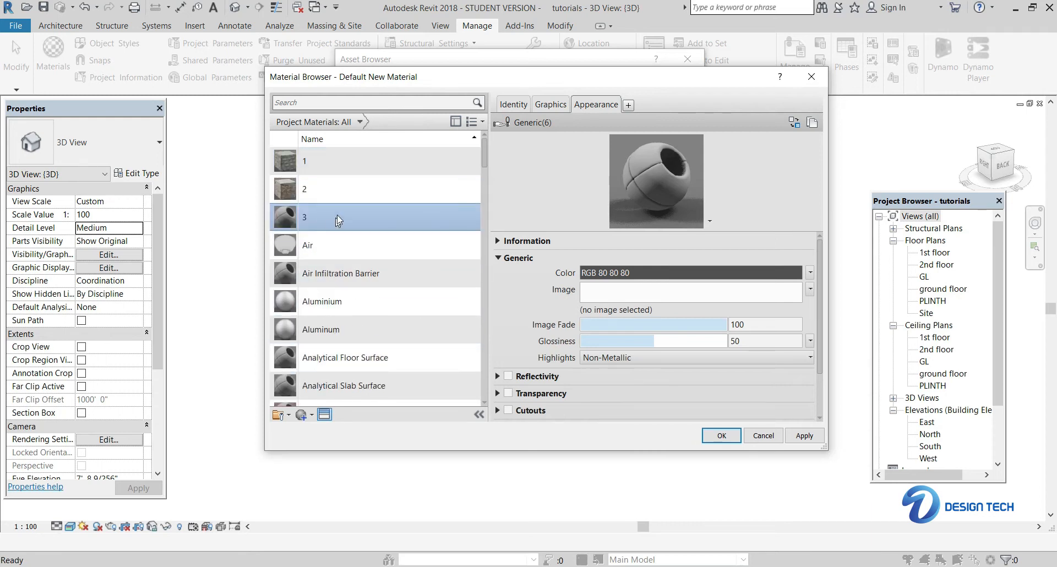
scroll(336, 334, "down", 1)
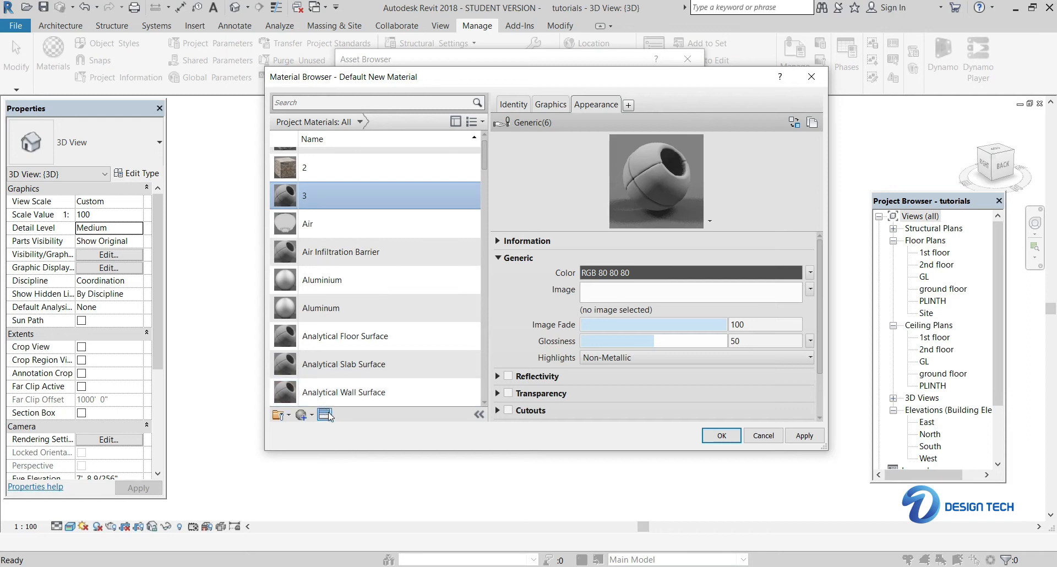
Step: Bring the Asset Browser forward and list the Matte assets of the Wall Paint category
left_click(455, 65)
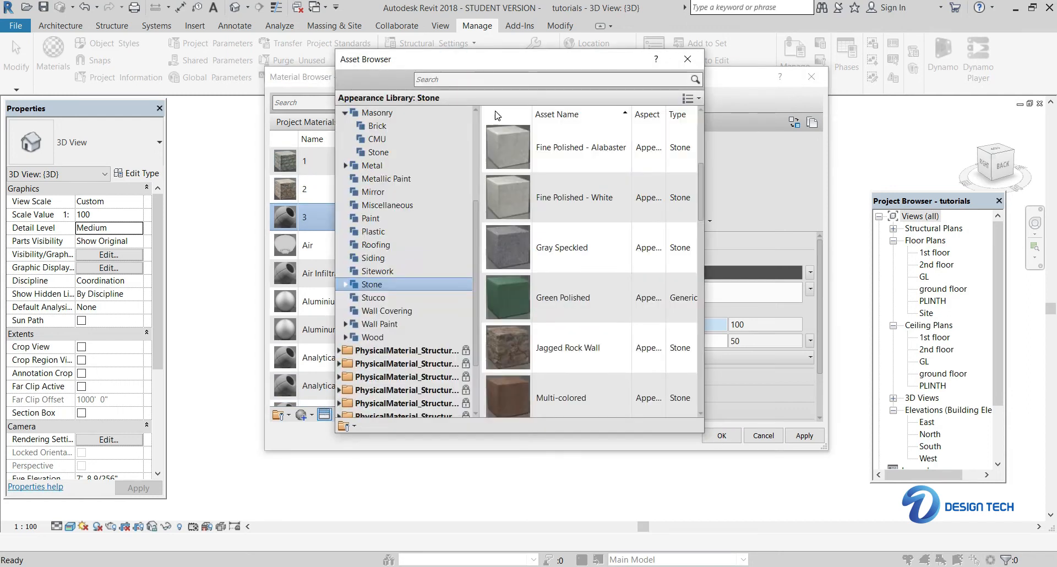
left_click(379, 326)
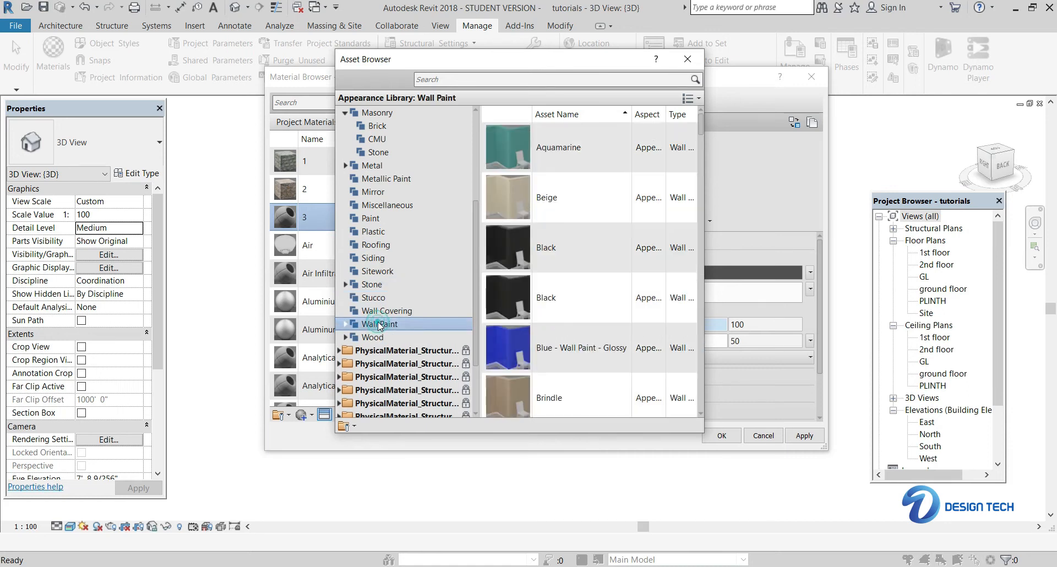
left_click(344, 324)
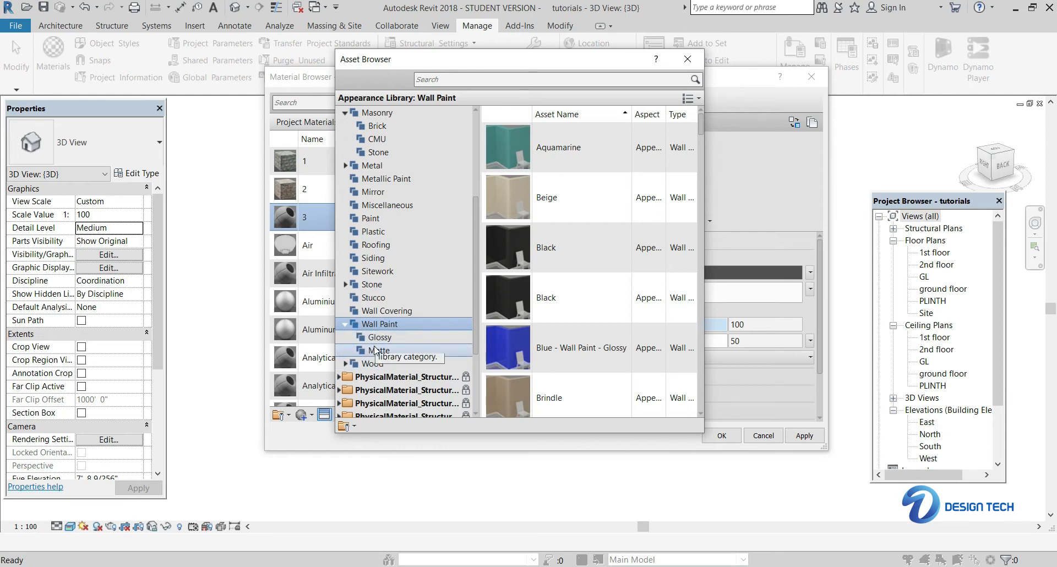
left_click(377, 350)
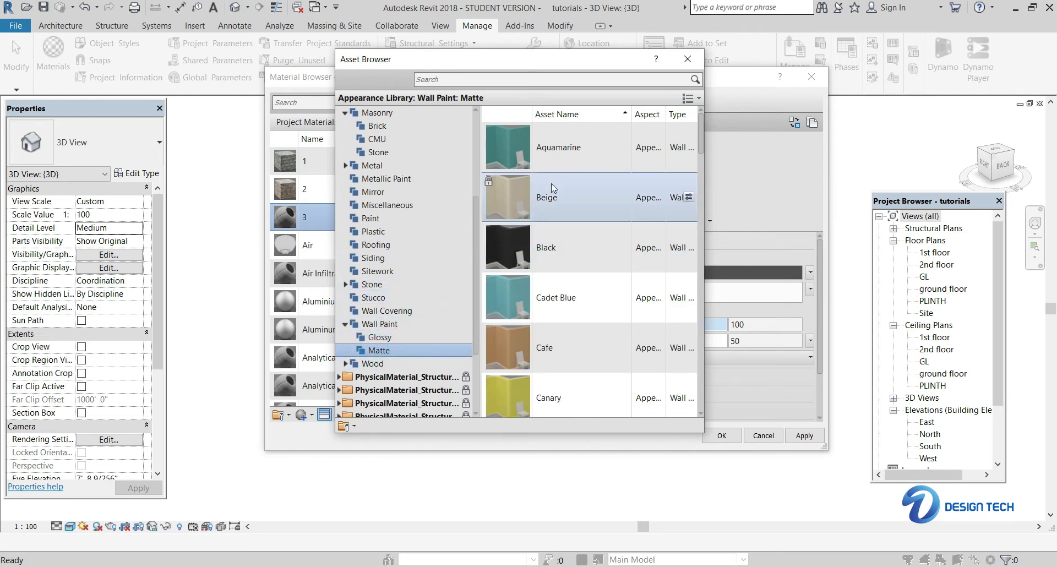
Step: Assign the matte Beige wall paint appearance to material 3 and bring the Material Browser to the front
scroll(550, 227, "down", 10)
scroll(550, 226, "down", 10)
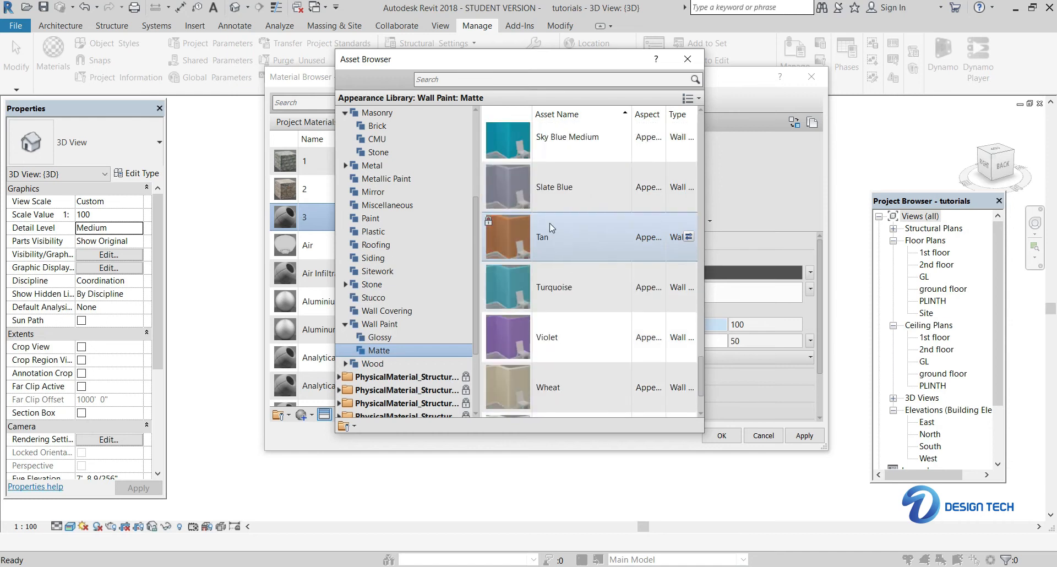
scroll(577, 303, "up", 20)
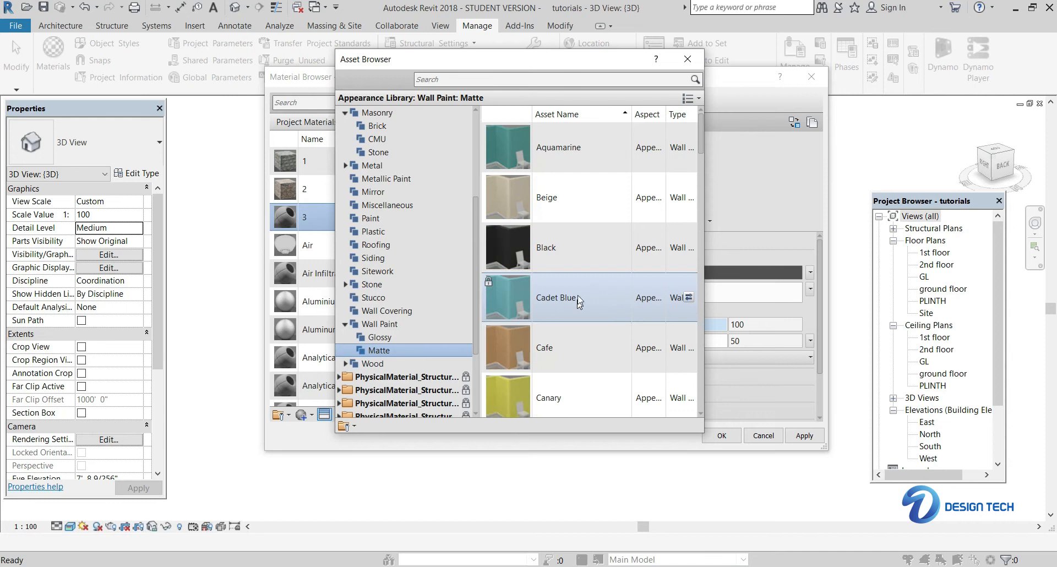
scroll(585, 264, "down", 10)
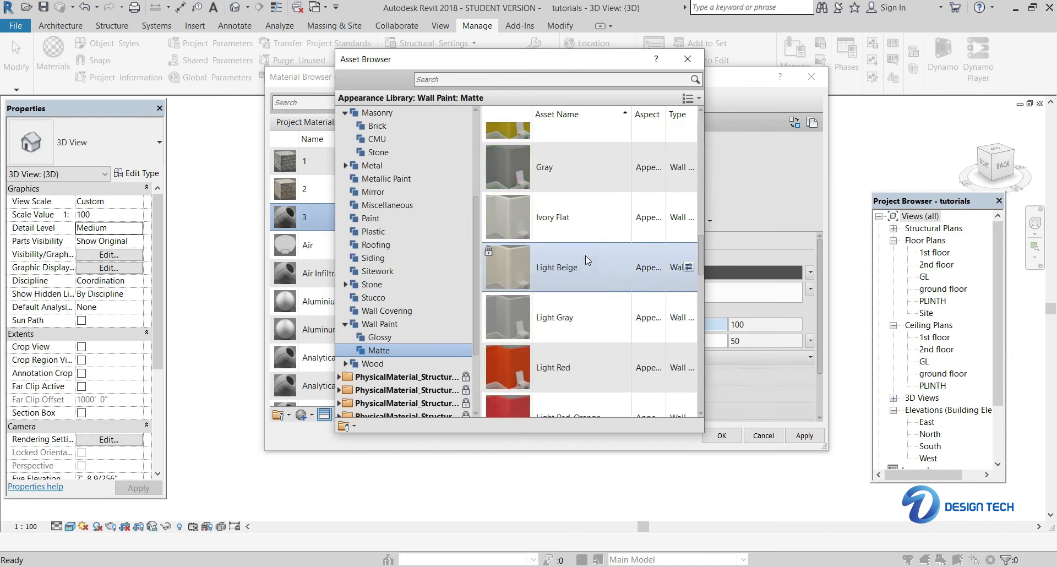
scroll(588, 261, "down", 3)
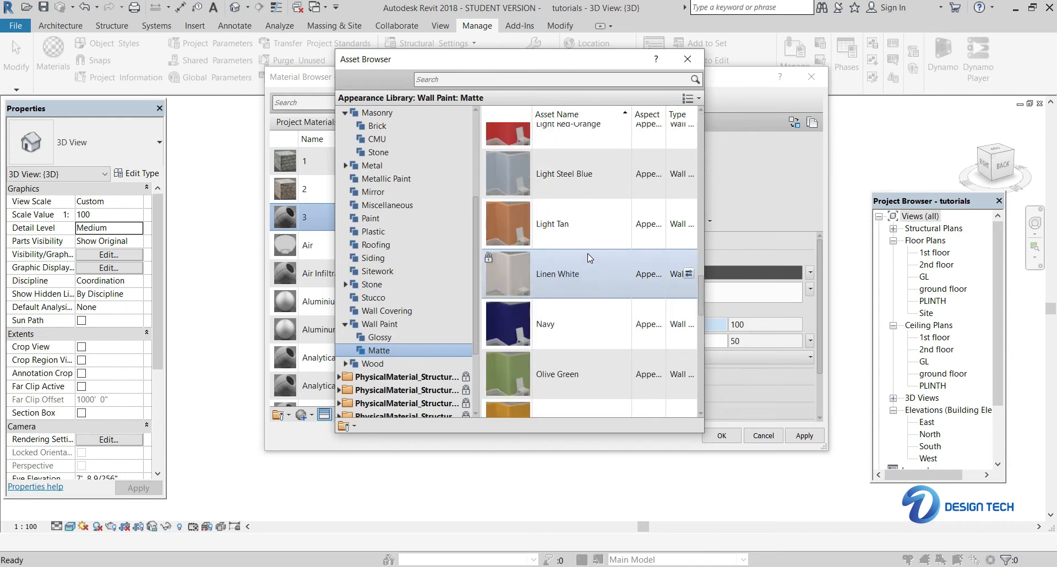
scroll(589, 257, "down", 3)
scroll(589, 257, "up", 15)
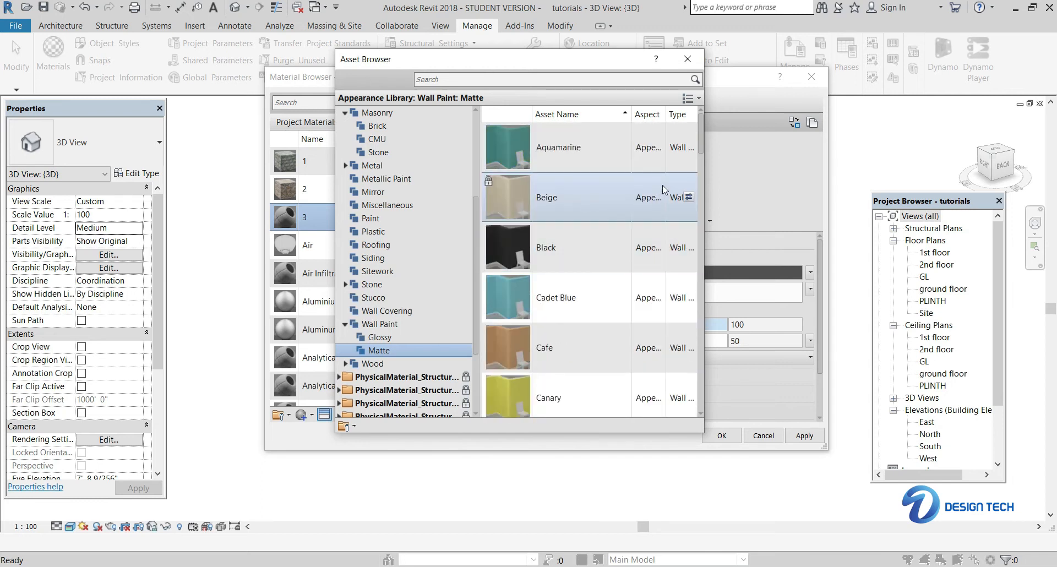
left_click(688, 197)
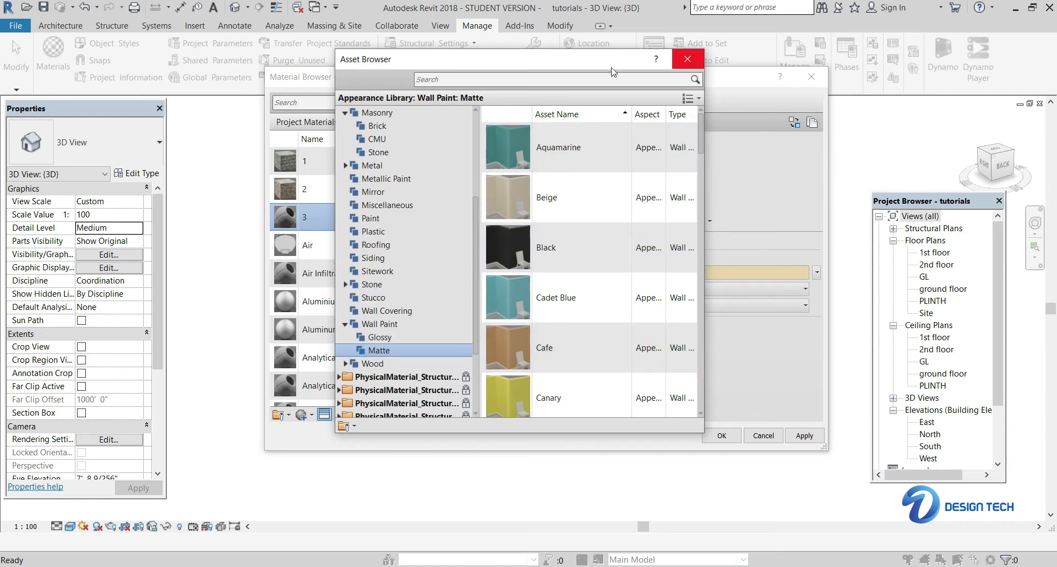
left_click(307, 77)
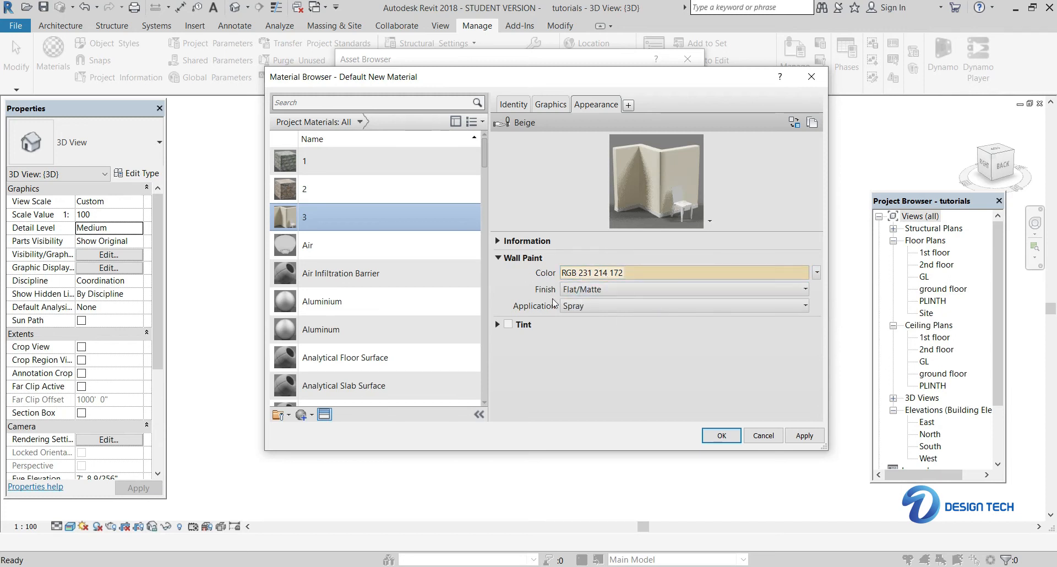
Step: Lighten material 3's wall paint color slightly to RGB 233 217 180
left_click(816, 272)
left_click(773, 288)
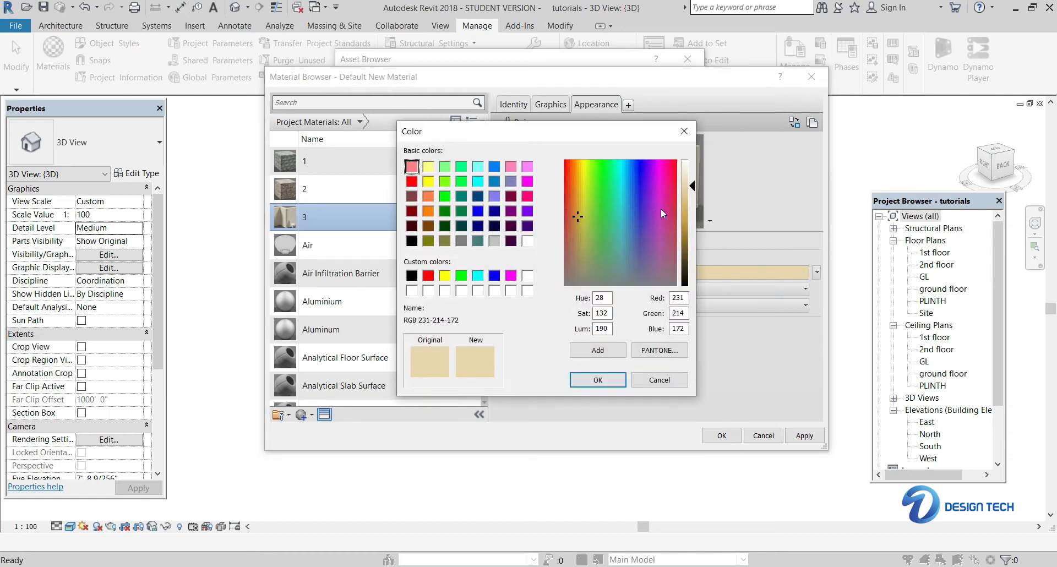
mouse_move(693, 187)
left_mouse_down()
mouse_move(692, 216)
mouse_move(694, 185)
left_mouse_up()
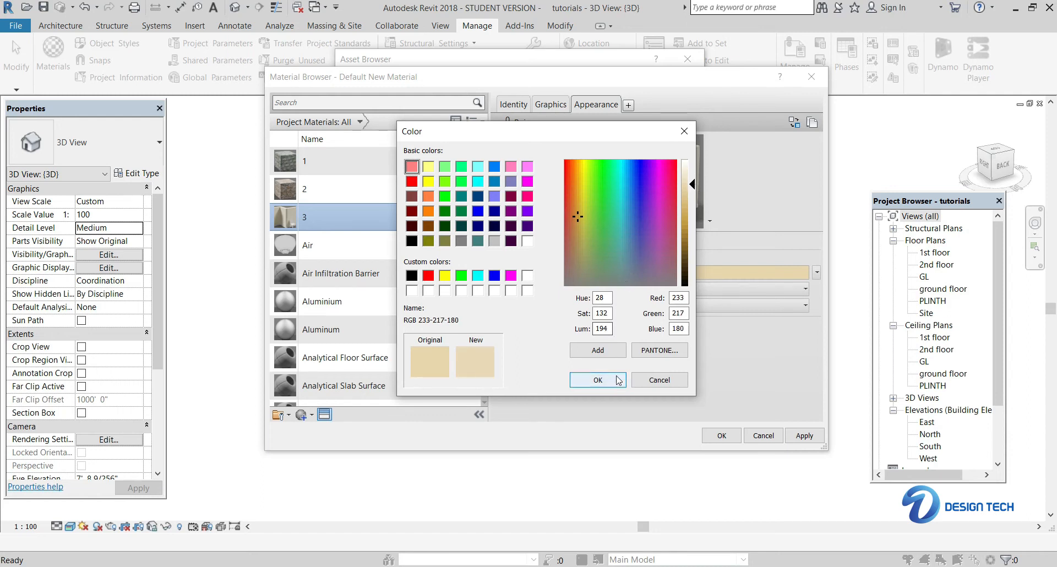
left_click(598, 380)
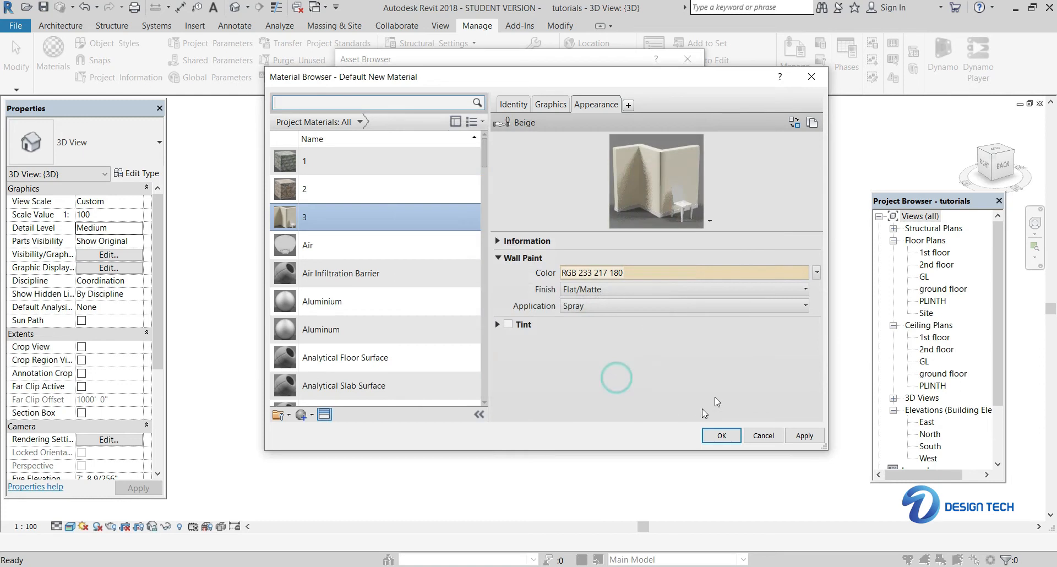
Step: Choose the Flat/Matte finish for material 3's wall paint and accept the material changes
left_click(695, 291)
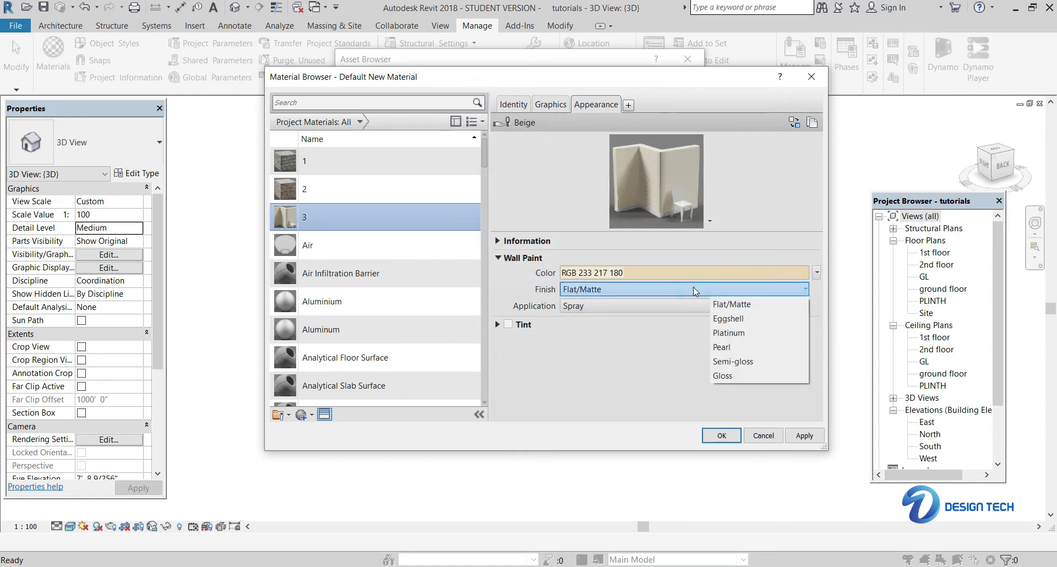
left_click(737, 307)
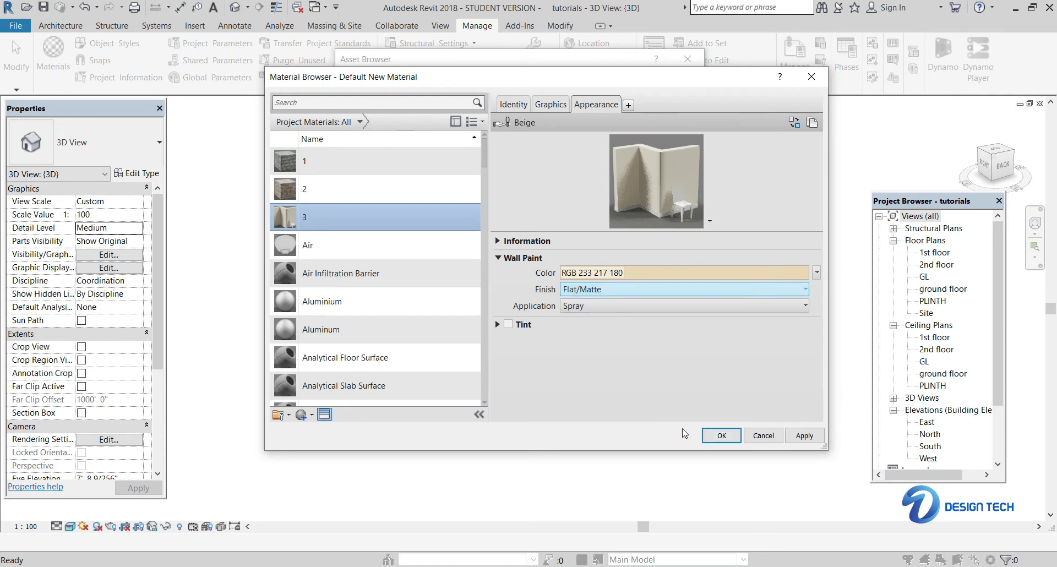
scroll(388, 350, "down", 1)
left_click(722, 436)
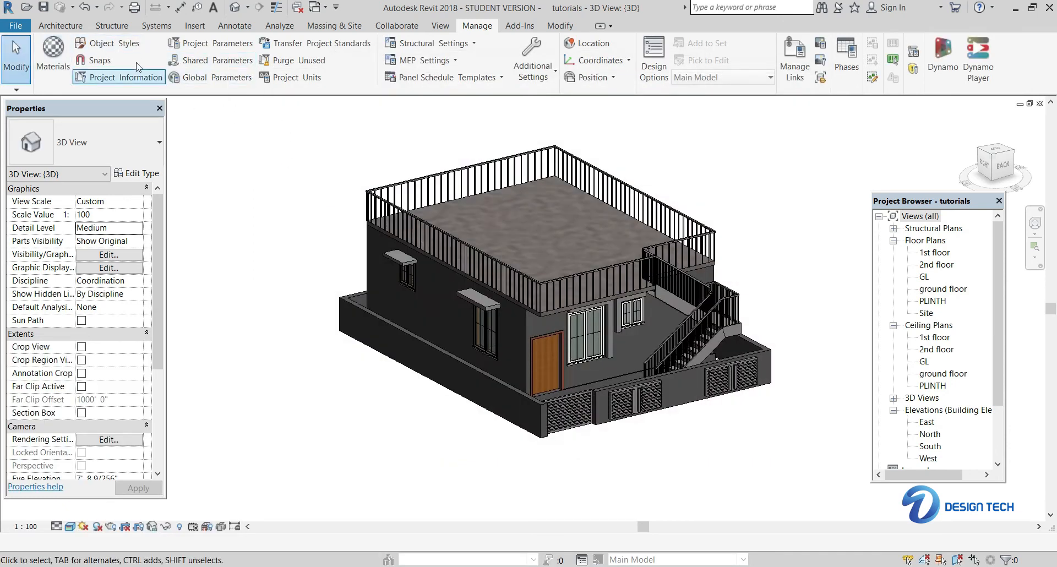
Step: Open the Material Browser, create a new project material and rename it 4
left_click(51, 60)
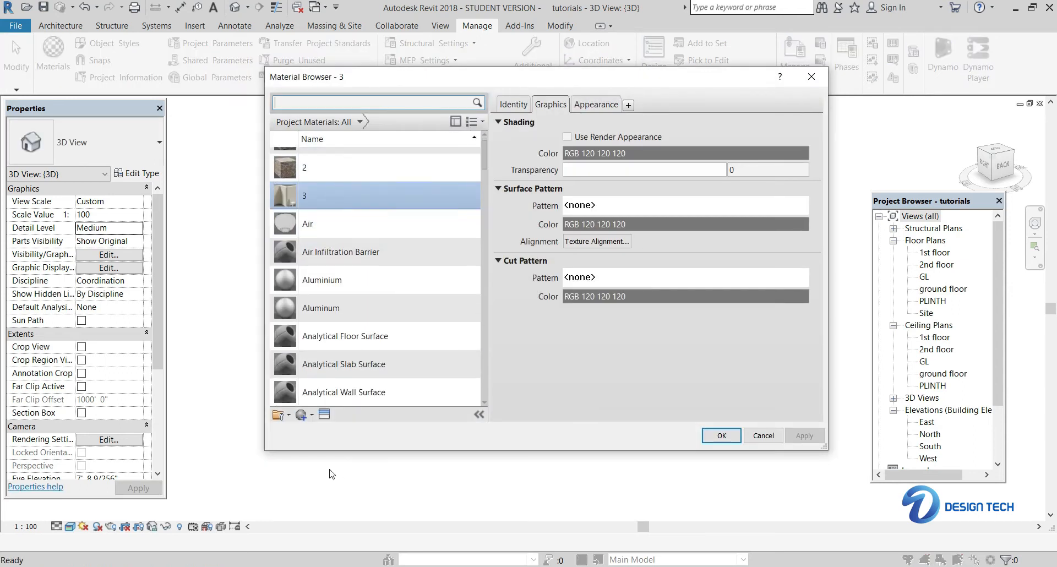
left_click(313, 416)
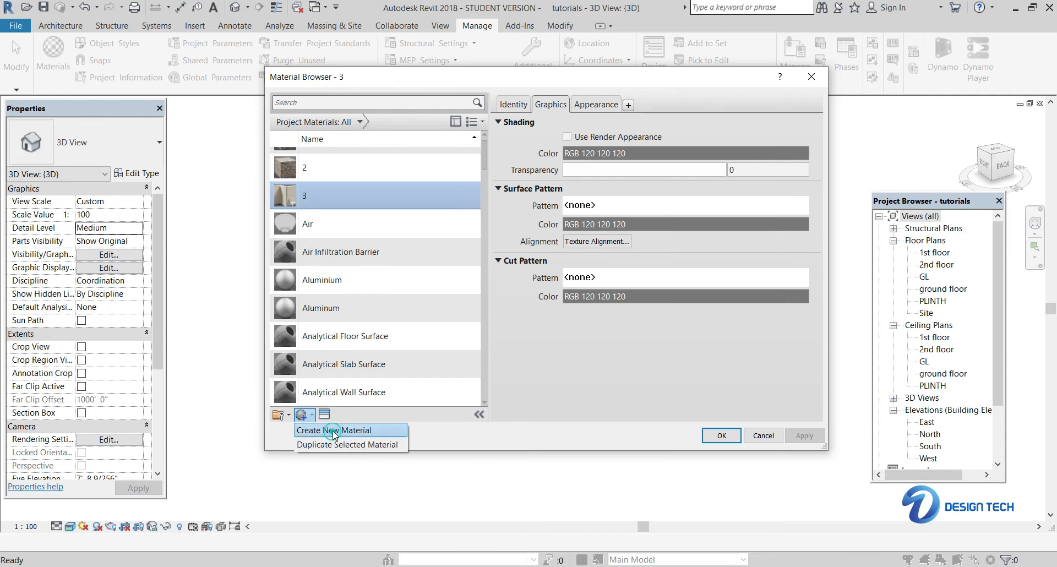
left_click(322, 430)
right_click(399, 277)
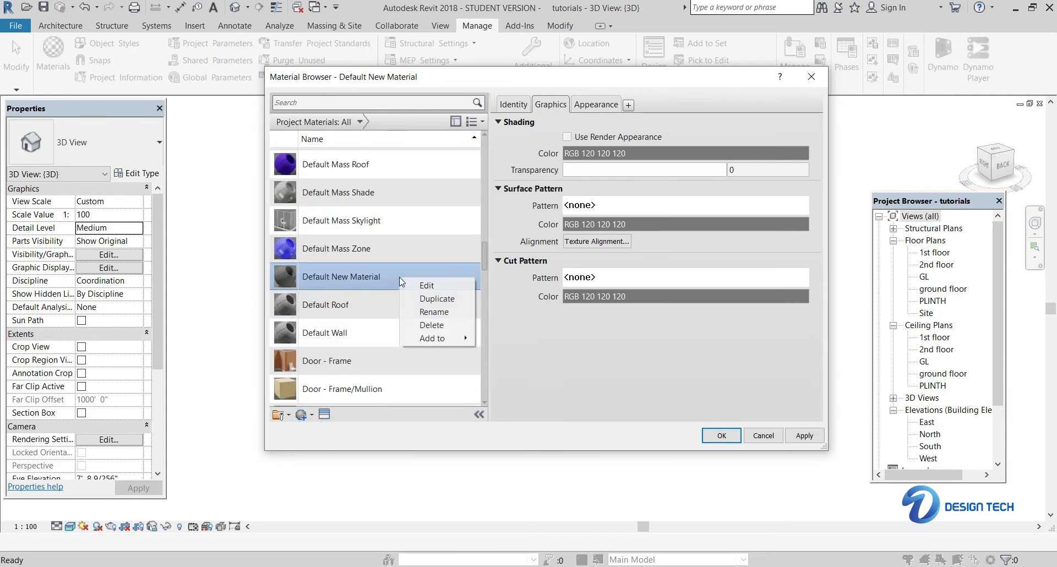
left_click(434, 312)
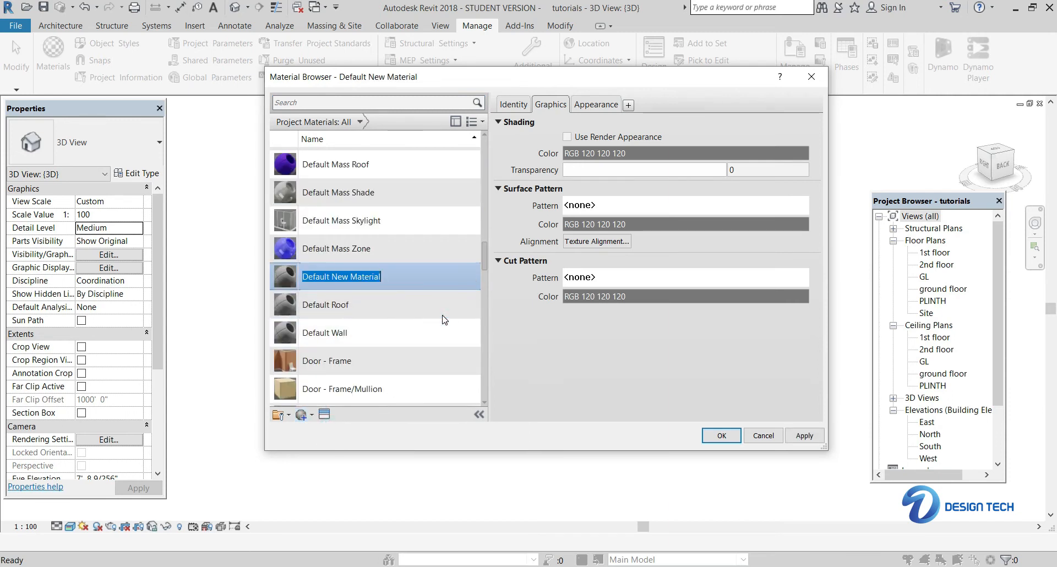
type("4")
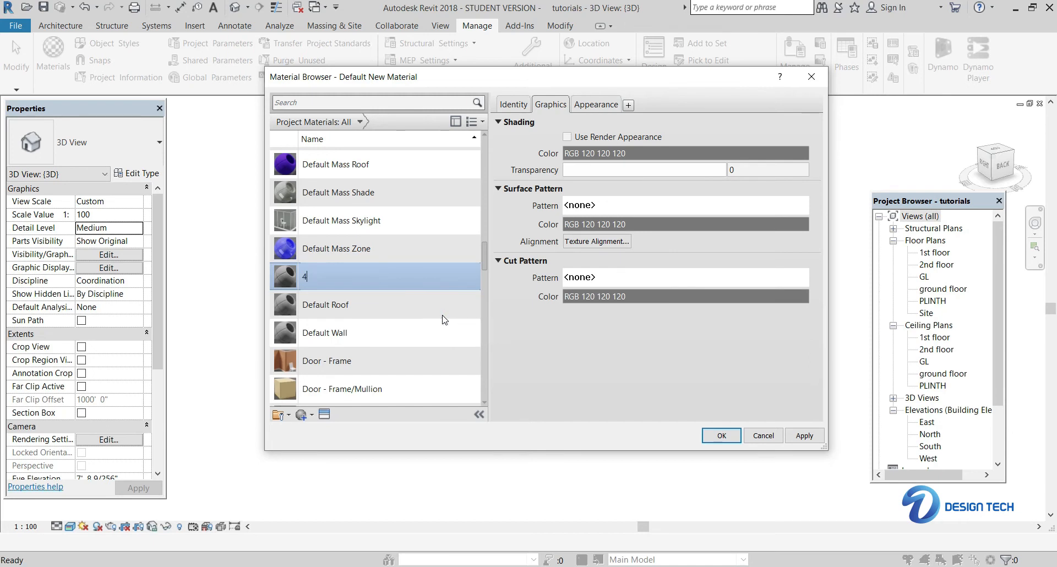
key("Return")
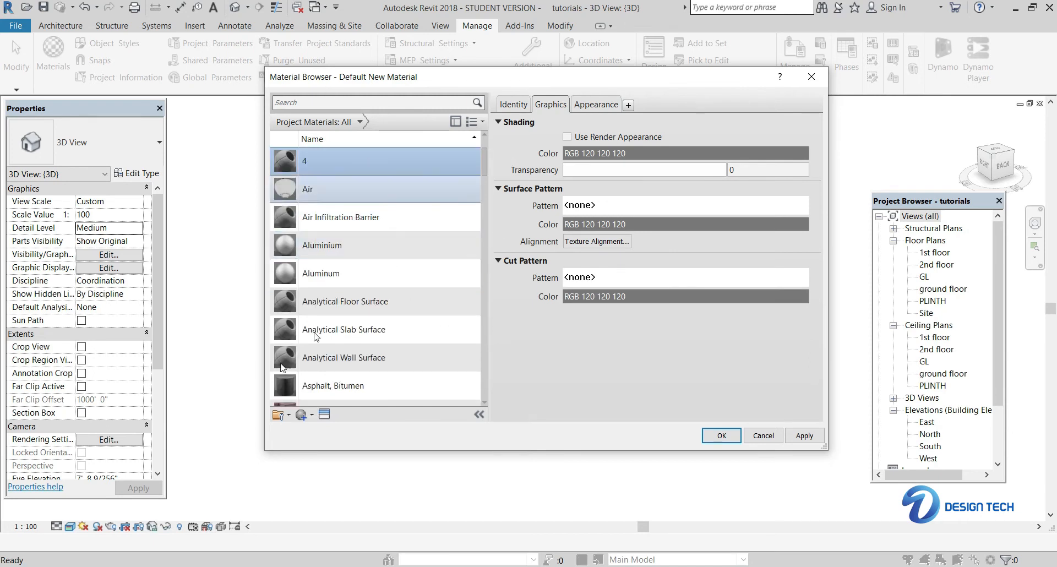
scroll(352, 385, "down", 1)
Step: Open the Asset Browser and list the Wood assets of the Appearance Library
left_click(324, 415)
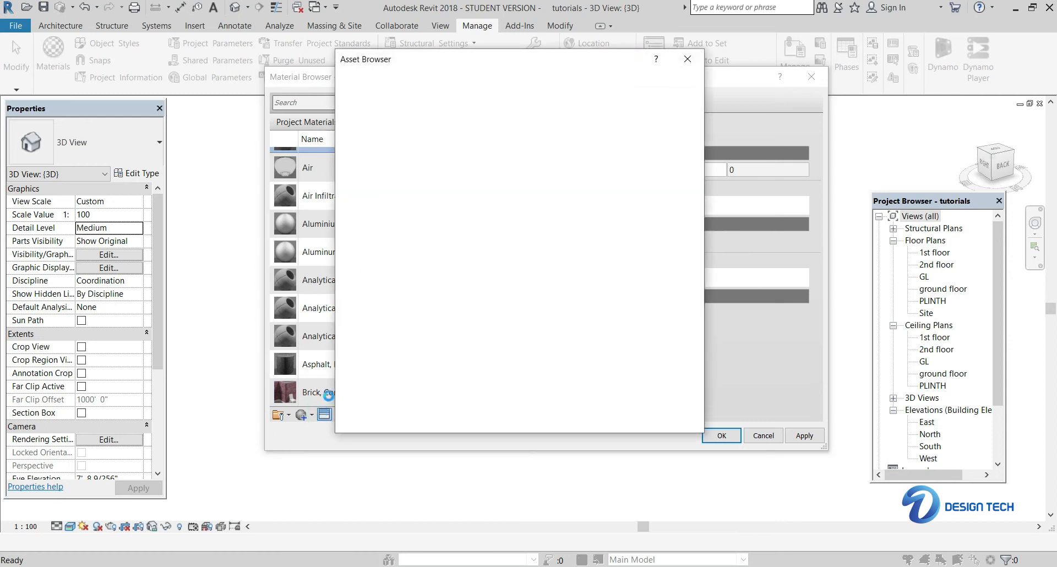
left_click(421, 159)
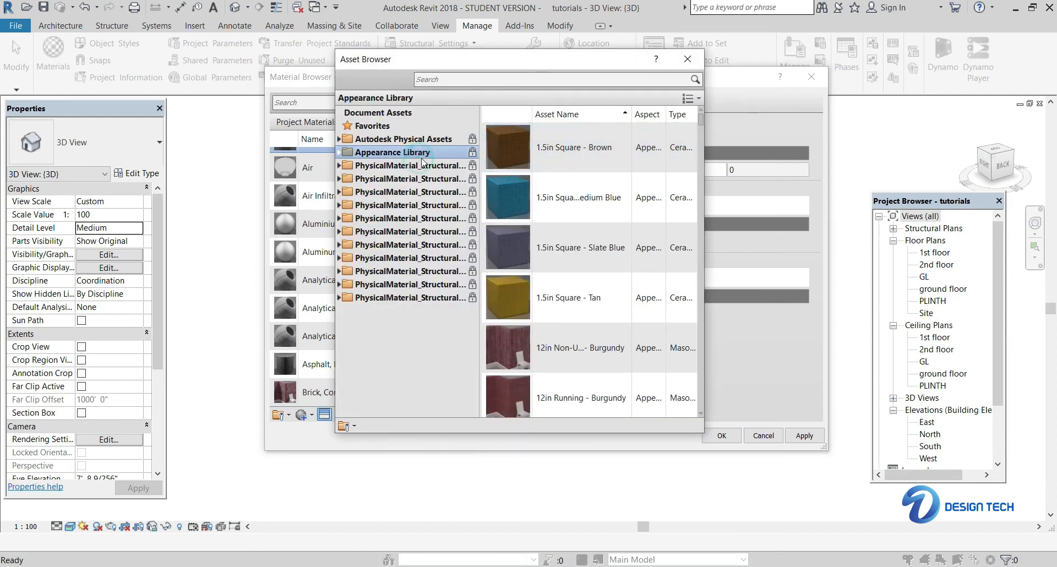
double_click(395, 156)
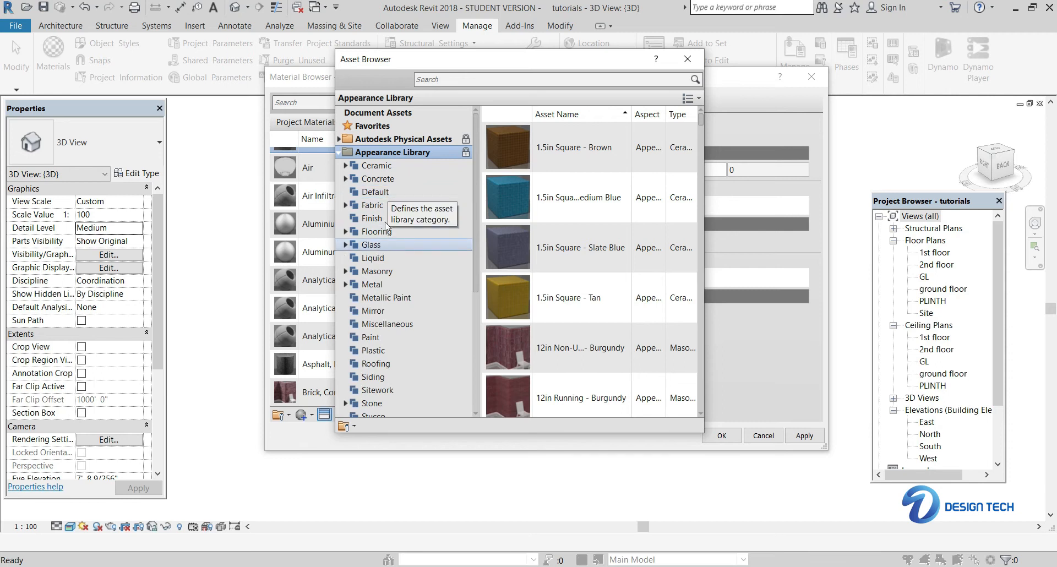
scroll(389, 273, "down", 3)
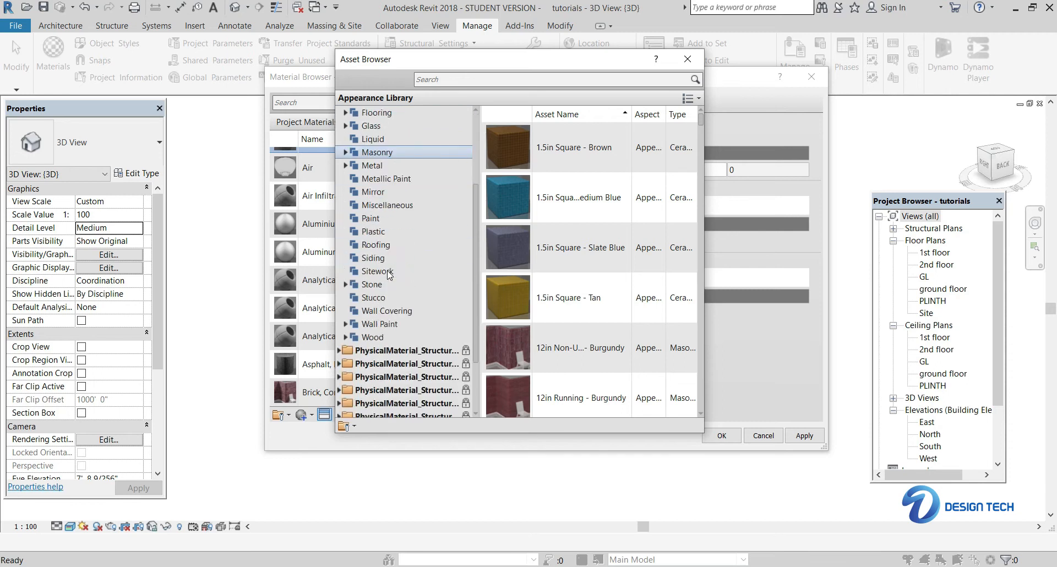
left_click(377, 334)
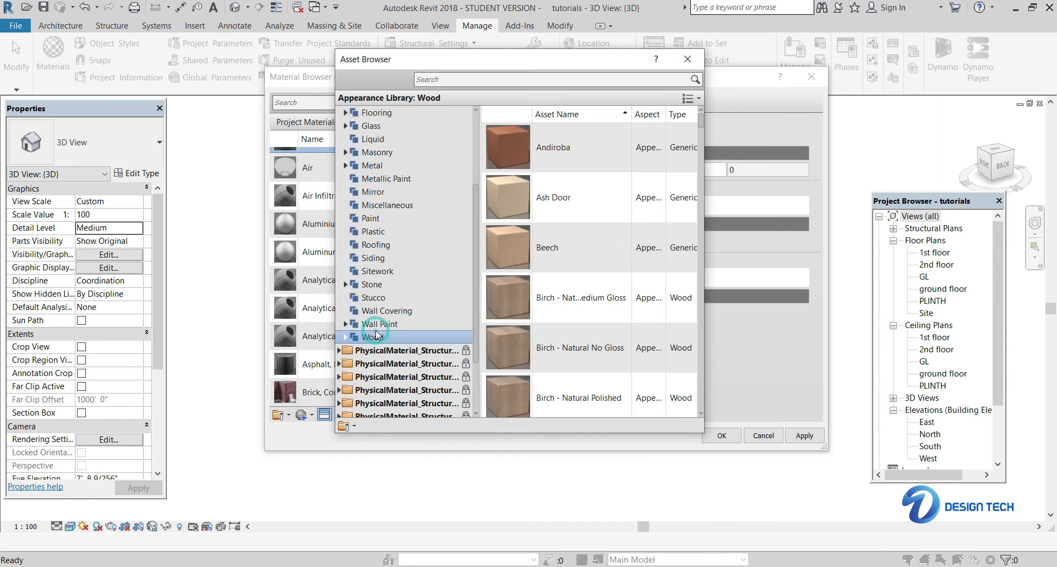
Step: Assign the Paneling - Brown wood appearance to material 4 and bring the Material Browser to the front
scroll(583, 260, "down", 5)
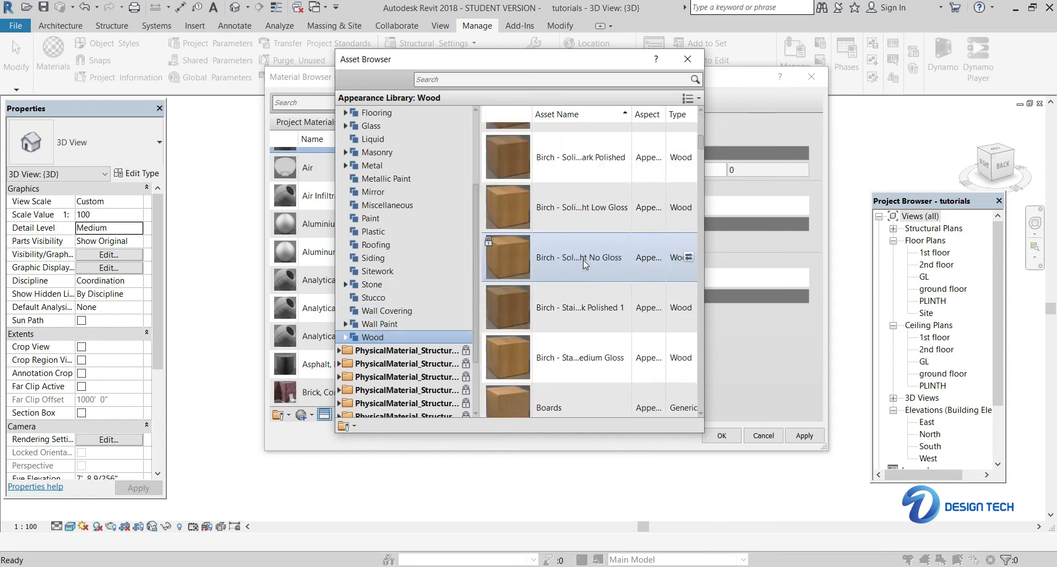
scroll(587, 265, "down", 10)
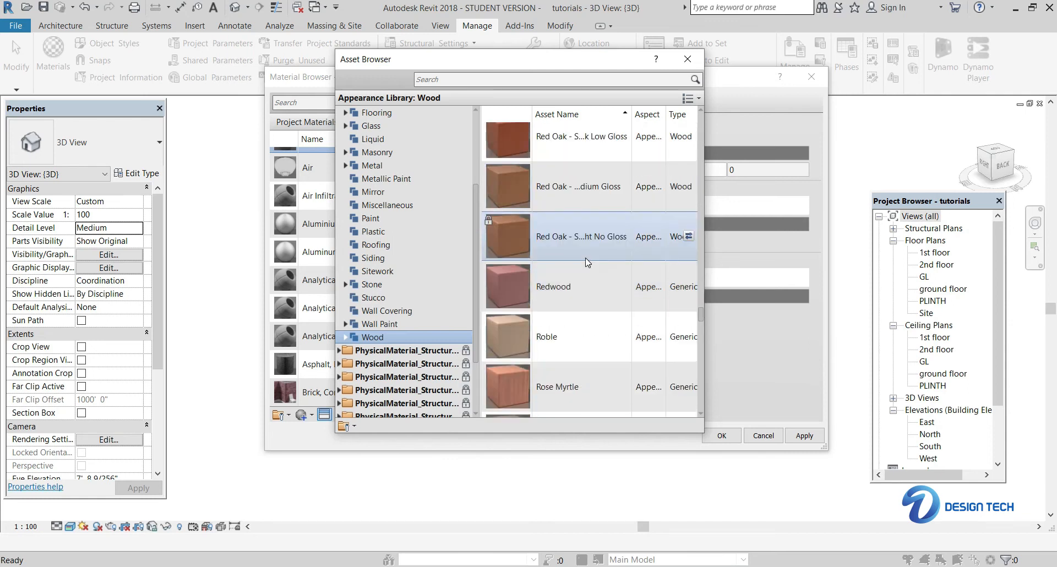
scroll(588, 263, "up", 3)
scroll(586, 257, "down", 4)
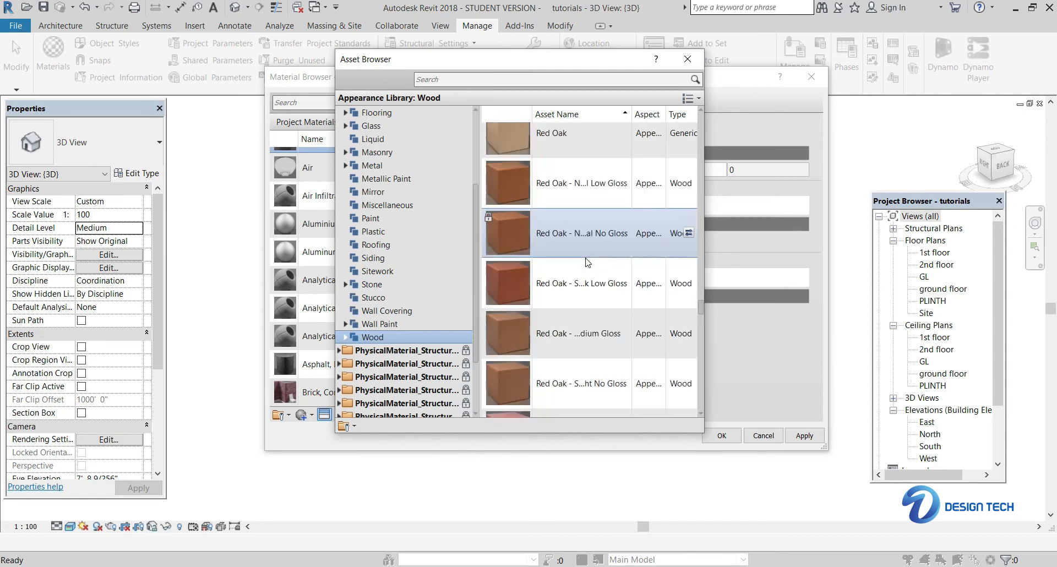
scroll(586, 260, "down", 8)
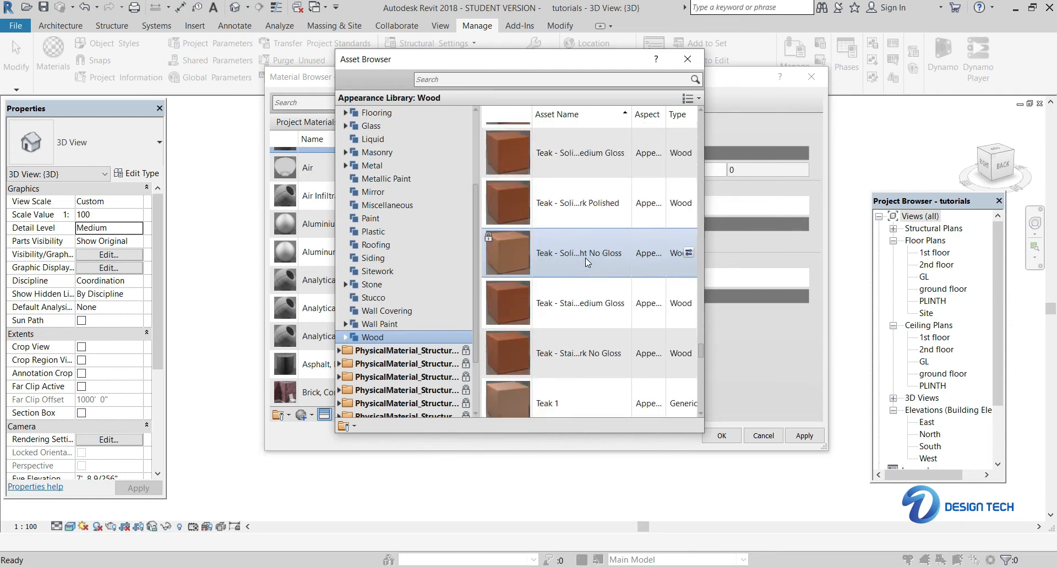
scroll(587, 261, "down", 3)
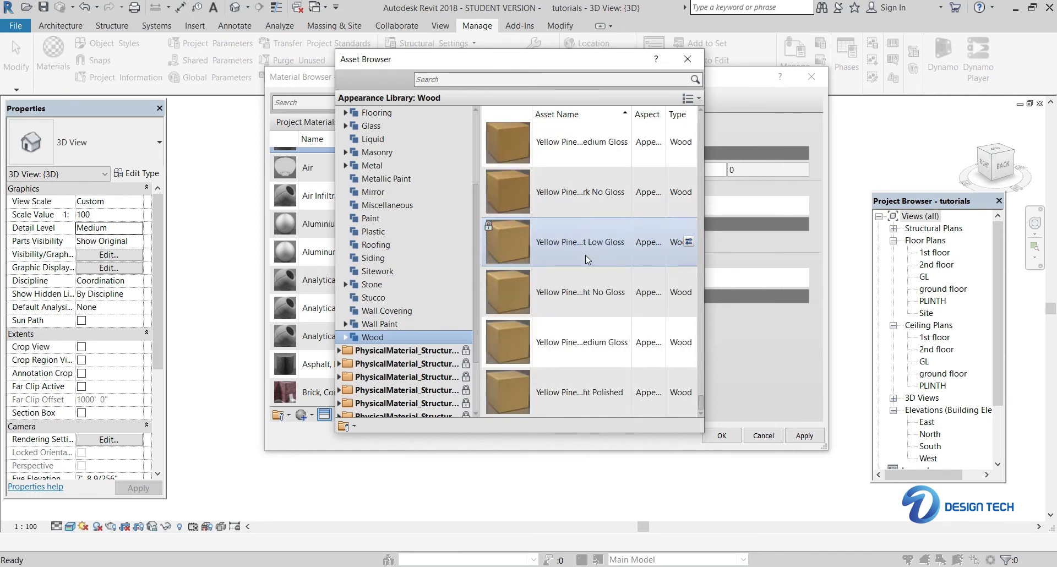
scroll(585, 256, "up", 11)
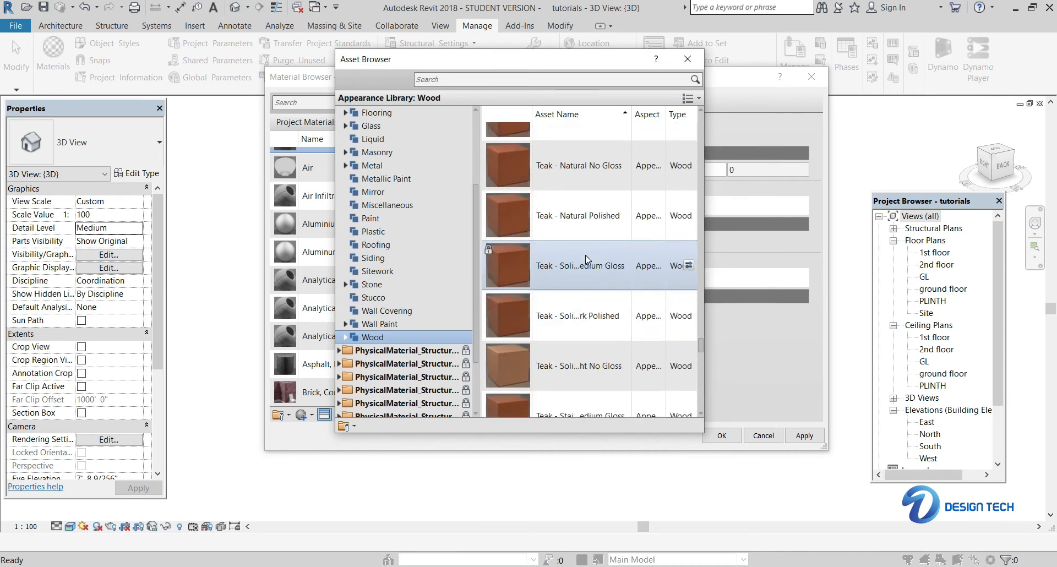
scroll(586, 255, "up", 10)
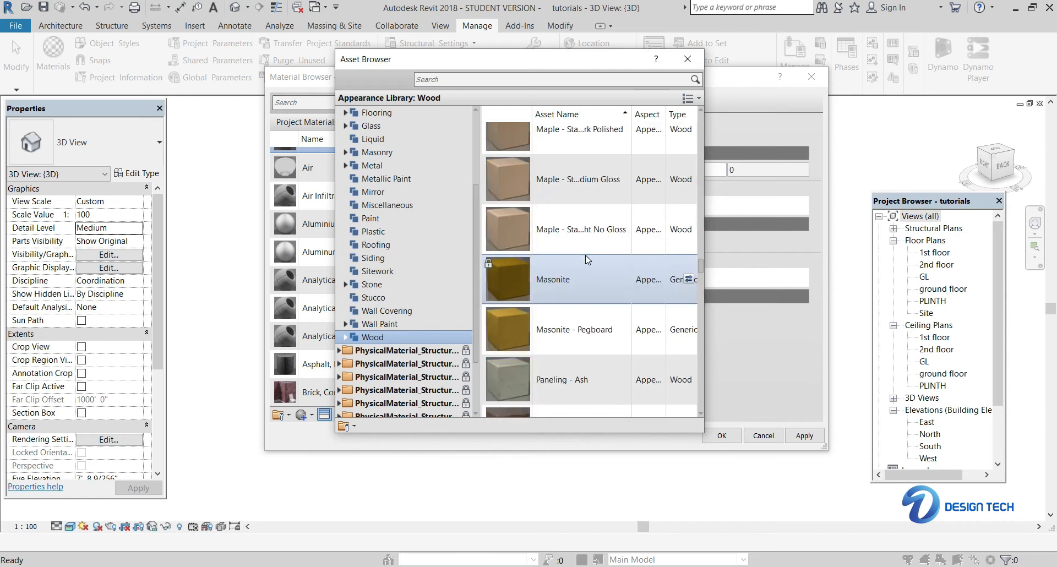
scroll(586, 260, "down", 3)
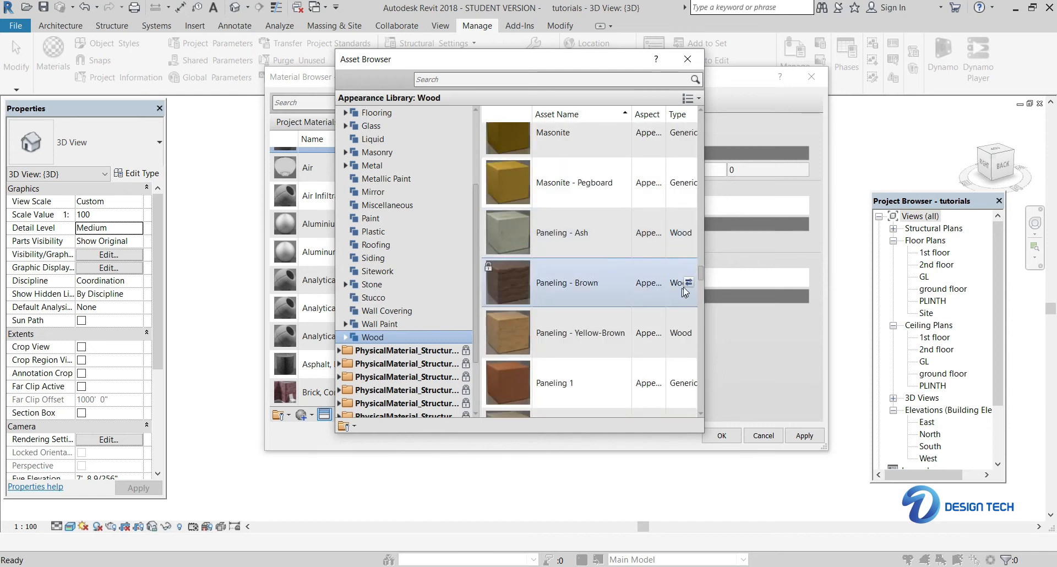
left_click(689, 284)
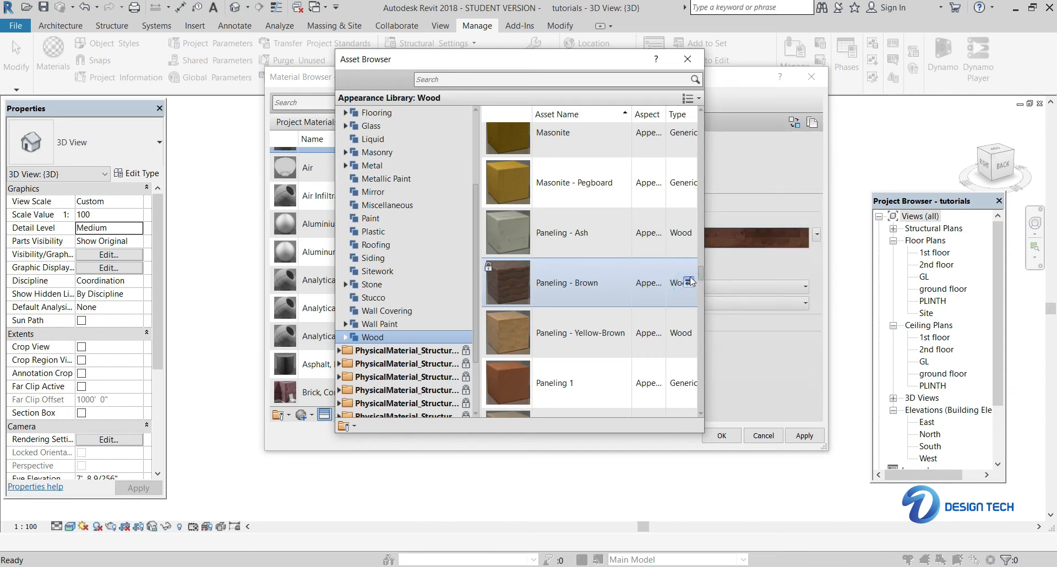
scroll(695, 184, "up", 1)
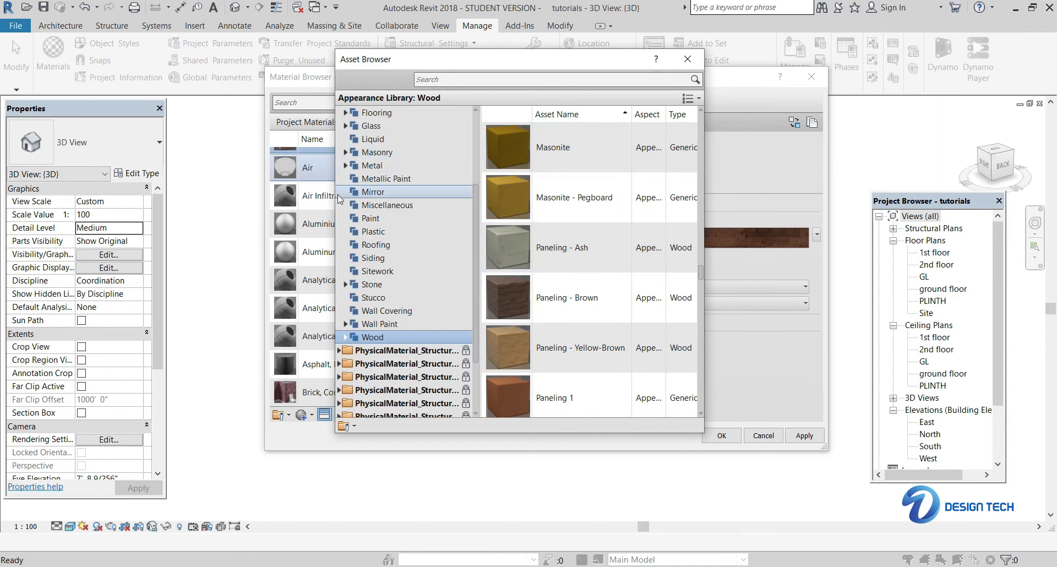
scroll(294, 188, "up", 2)
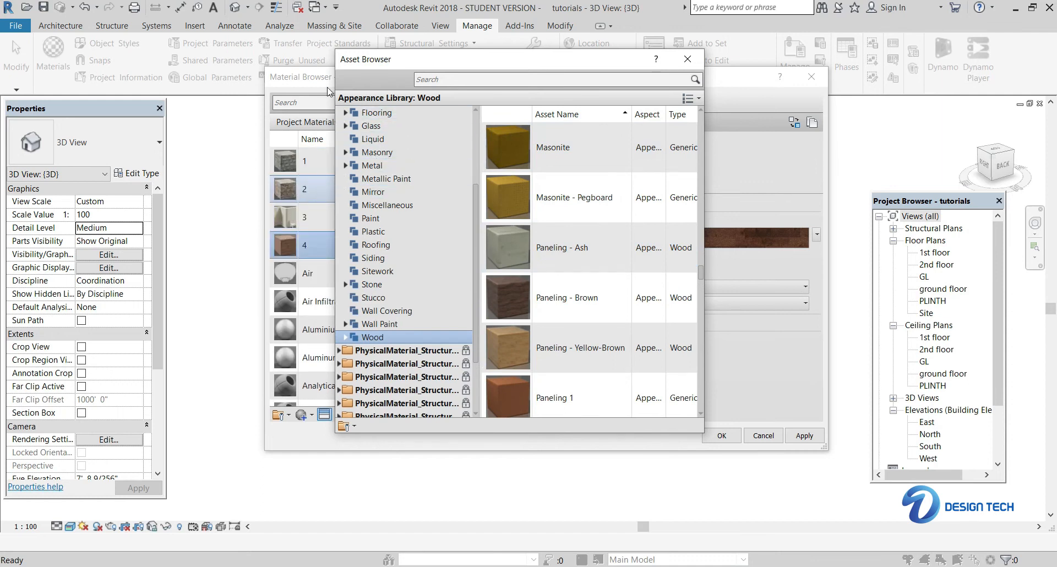
left_click(329, 91)
scroll(320, 379, "down", 1)
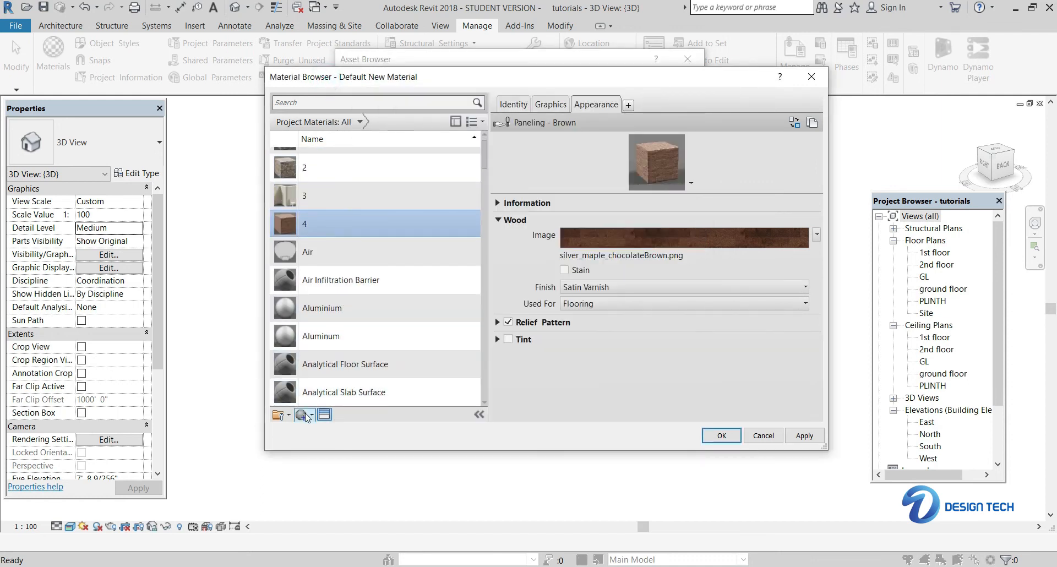
Step: Create another new project material and rename it 5
left_click(308, 416)
left_click(319, 428)
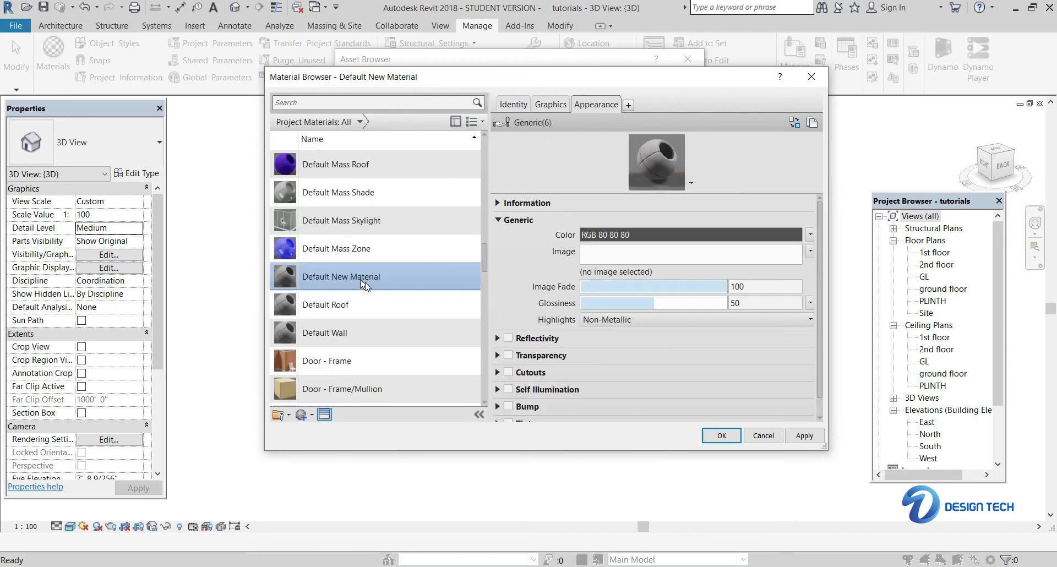
right_click(363, 284)
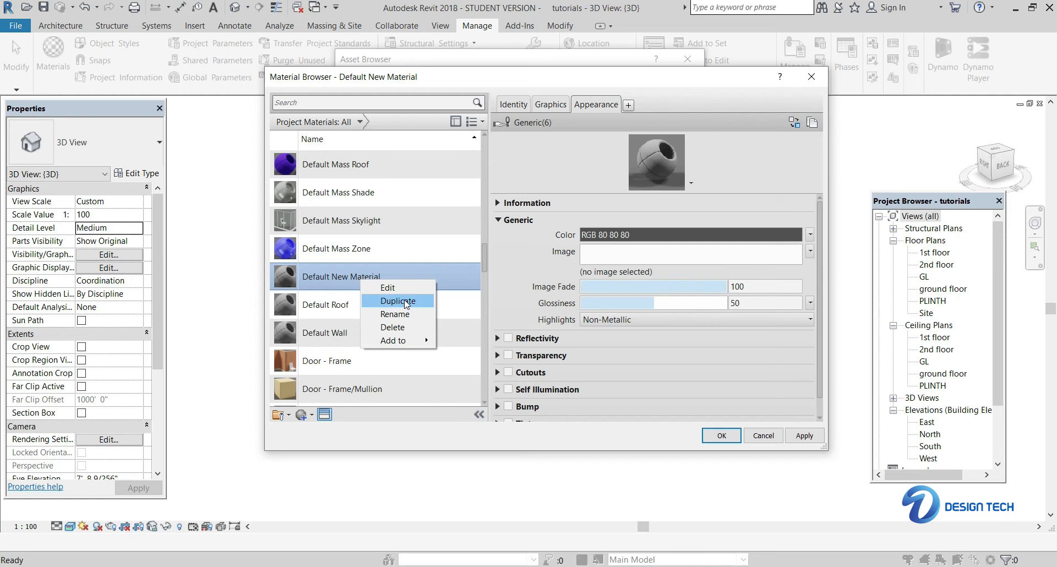
left_click(395, 315)
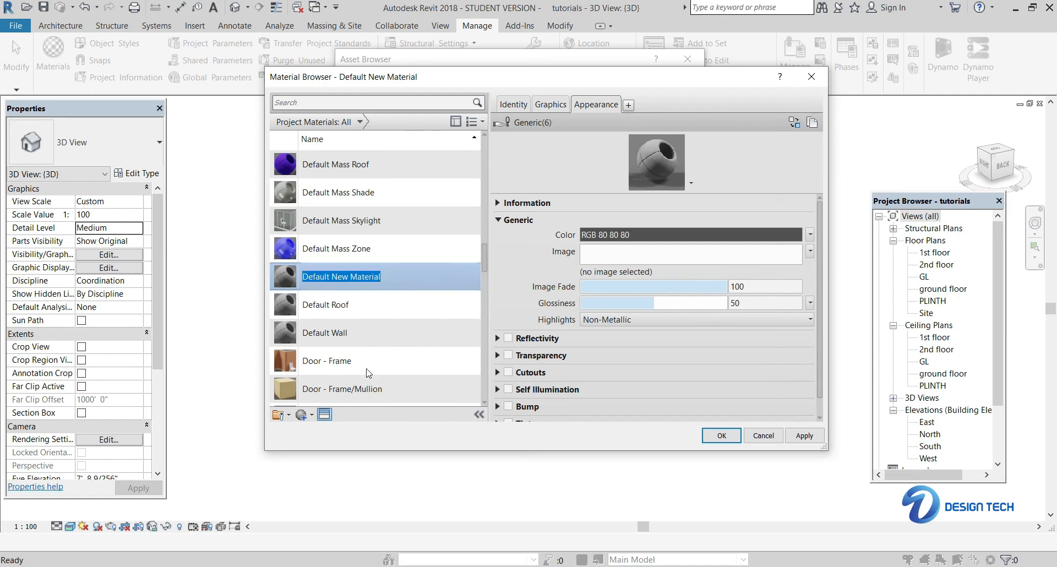
type("5")
key("Return")
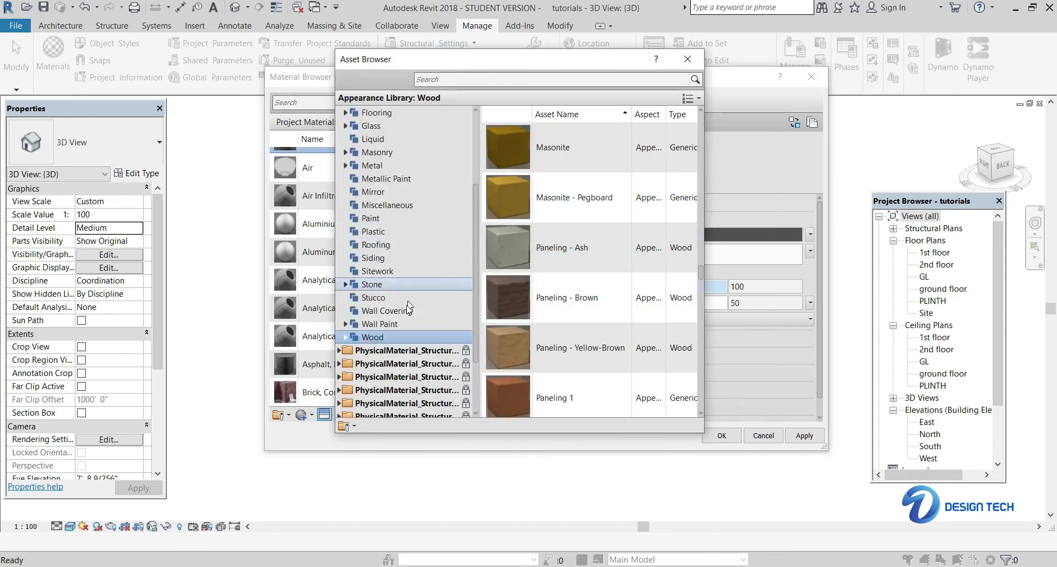
Step: Examine the Sitework and Wood assets of the Appearance Library for an appearance to use on material 5
left_click(380, 272)
scroll(593, 245, "down", 5)
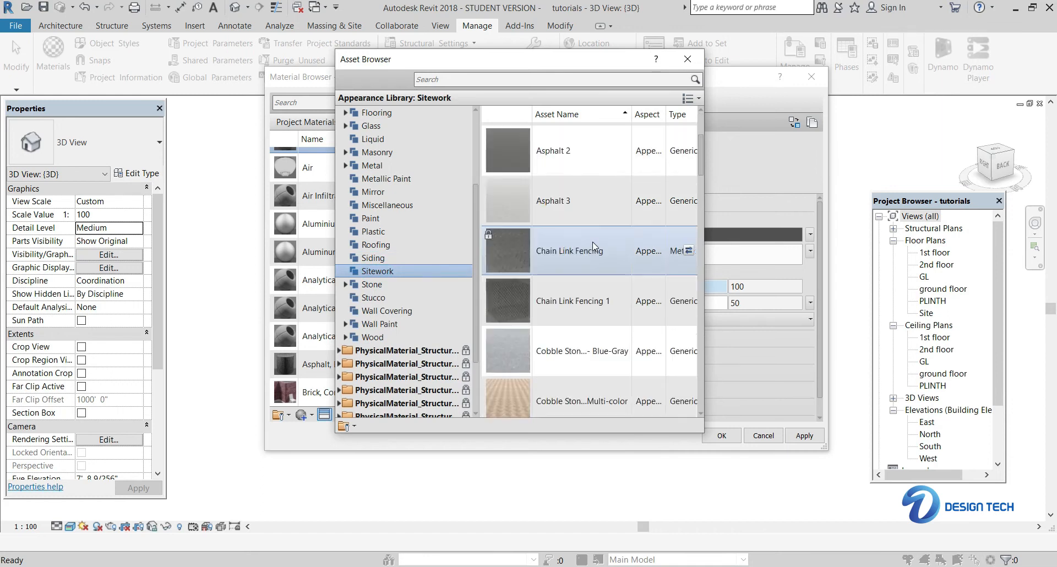
scroll(592, 245, "down", 3)
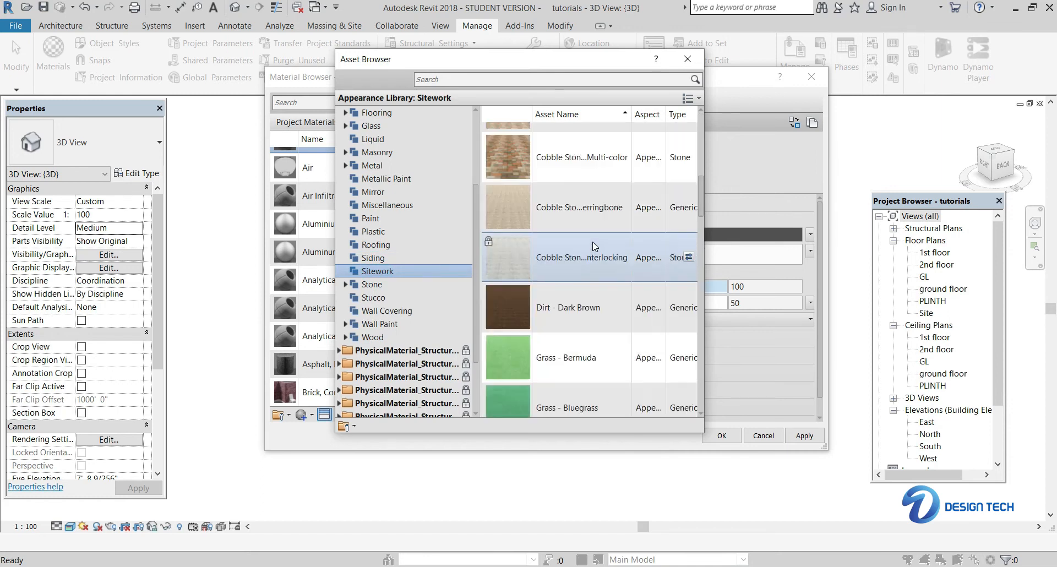
scroll(593, 246, "down", 12)
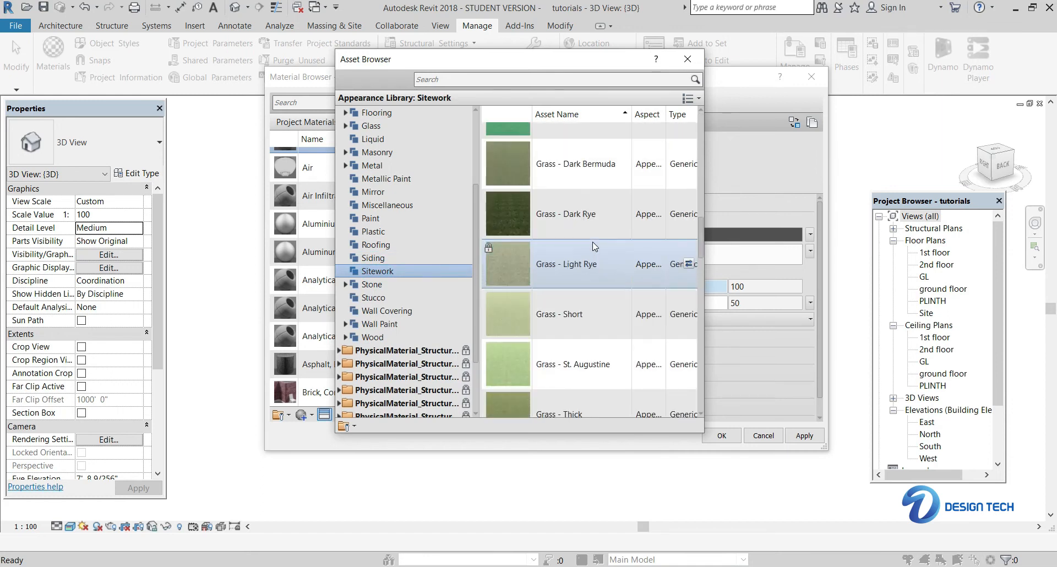
scroll(593, 244, "down", 3)
scroll(593, 244, "up", 6)
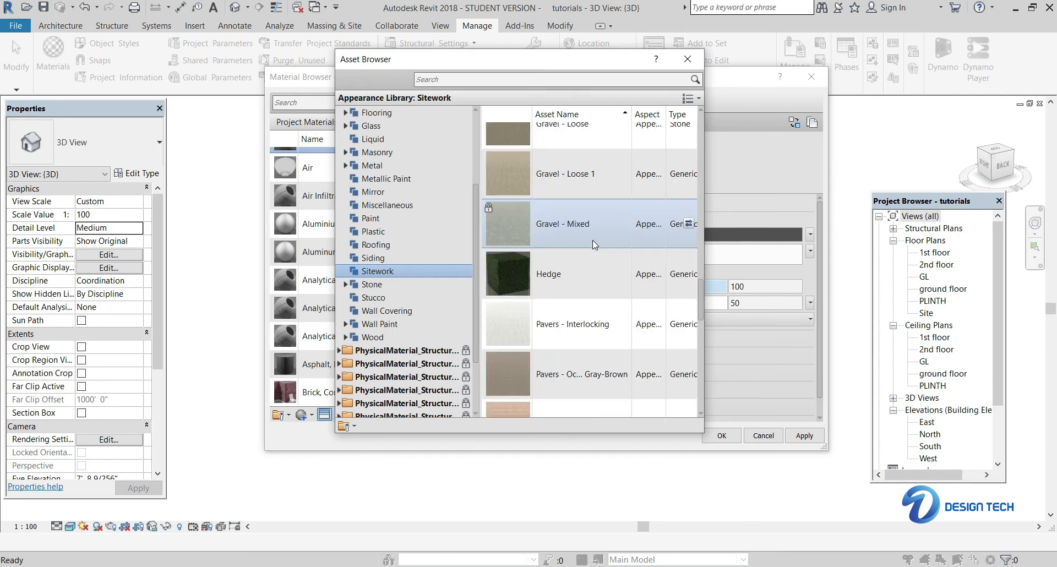
scroll(593, 245, "up", 15)
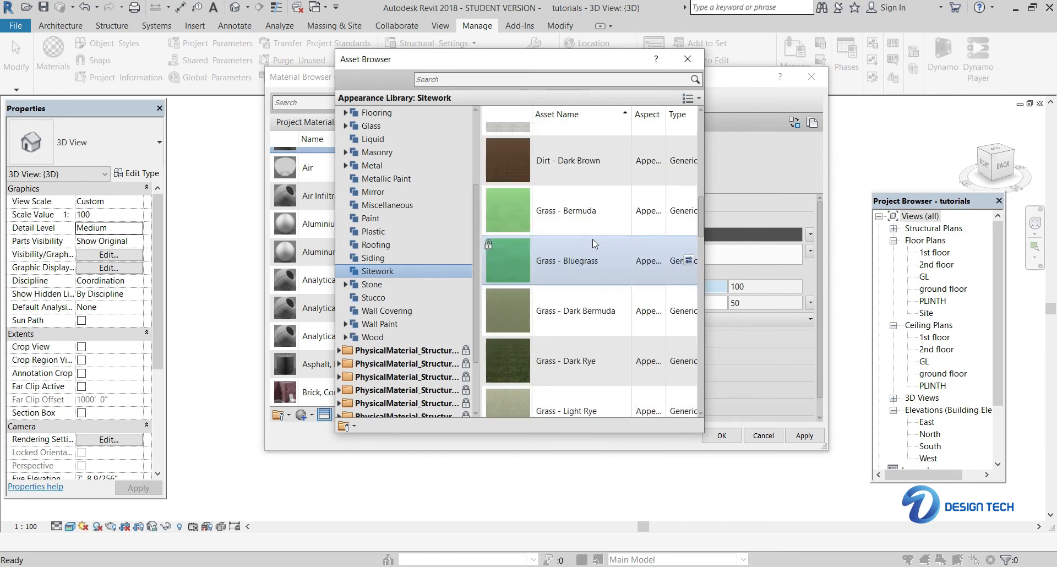
scroll(580, 260, "down", 6)
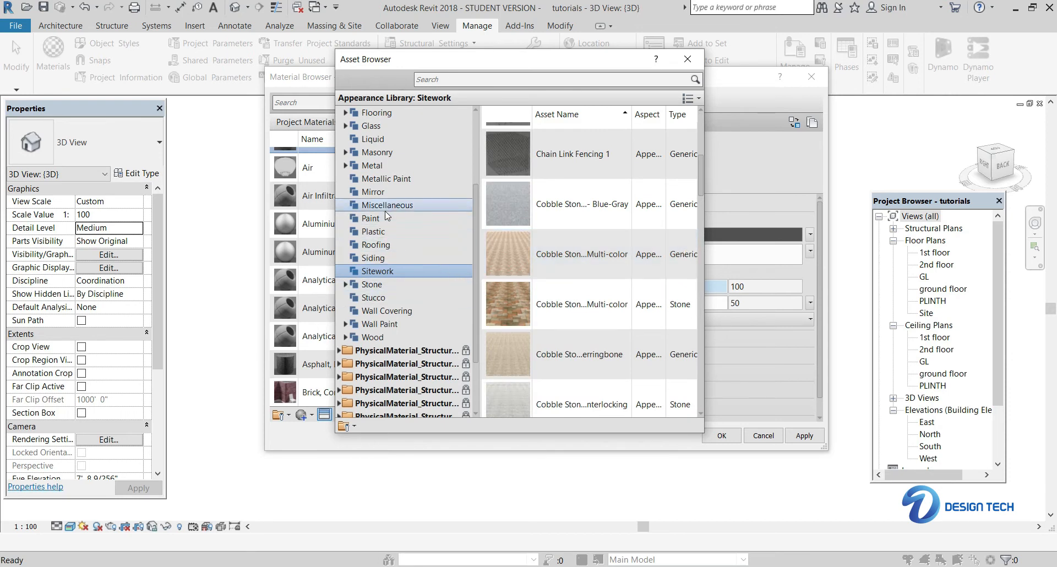
scroll(385, 142, "up", 3)
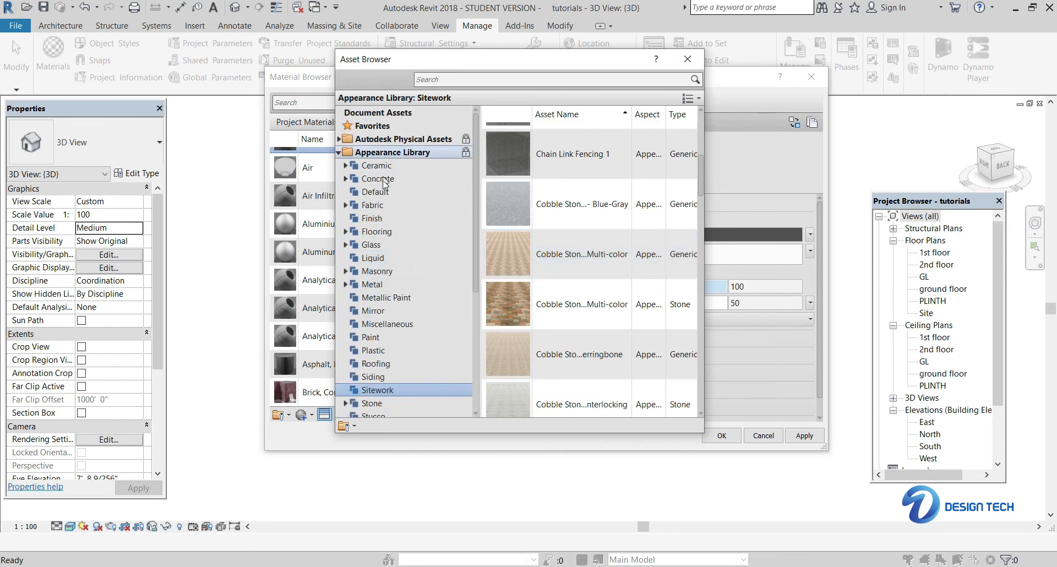
scroll(387, 380, "down", 1)
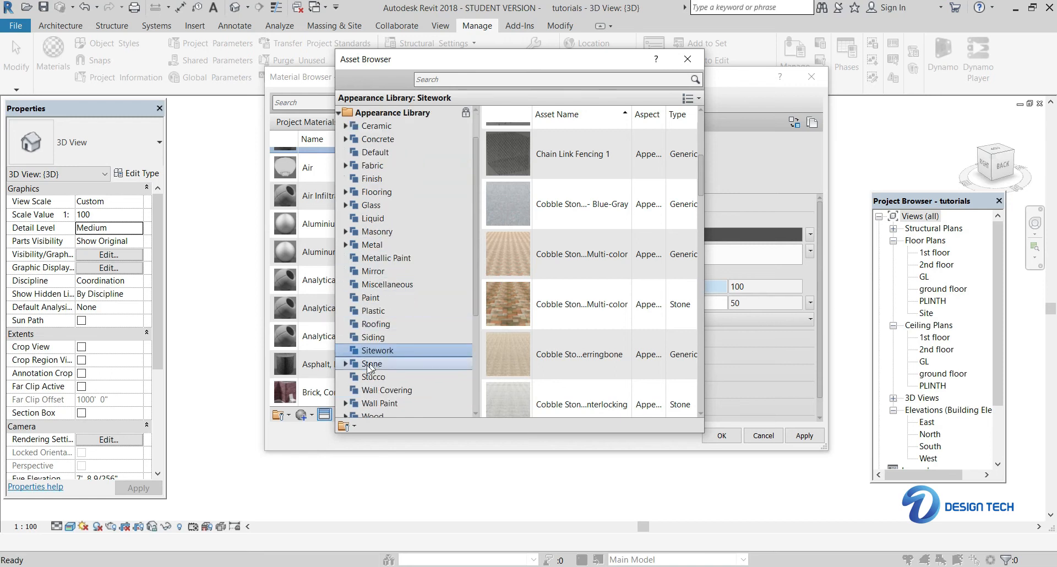
scroll(387, 391, "down", 1)
left_click(379, 376)
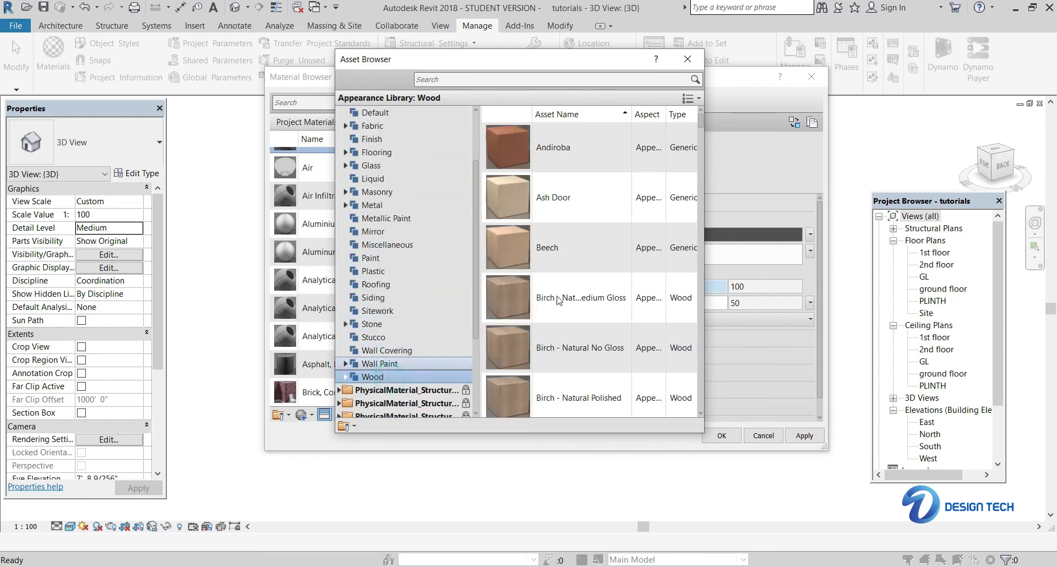
scroll(580, 242, "down", 10)
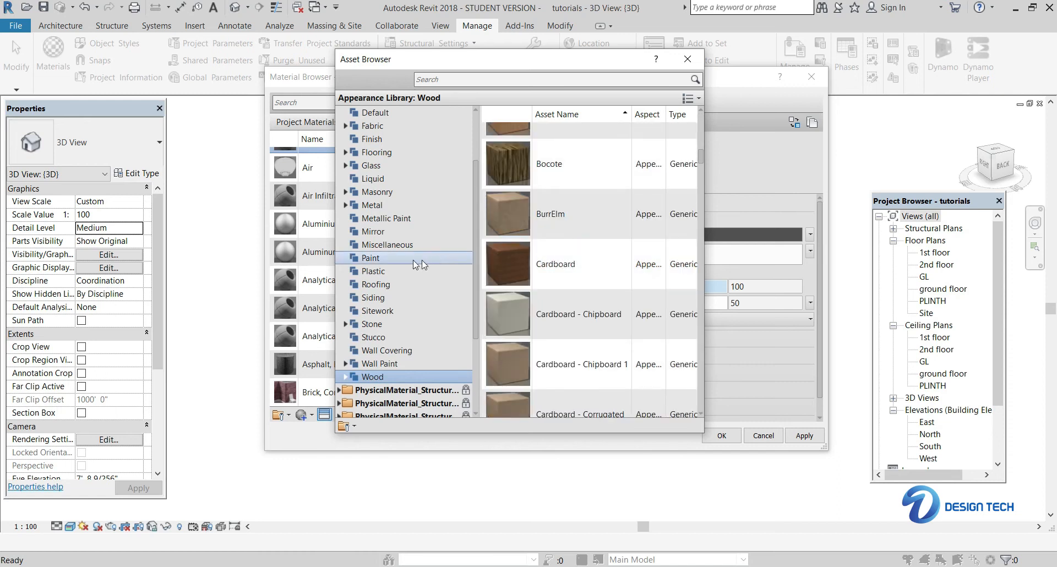
scroll(378, 137, "up", 2)
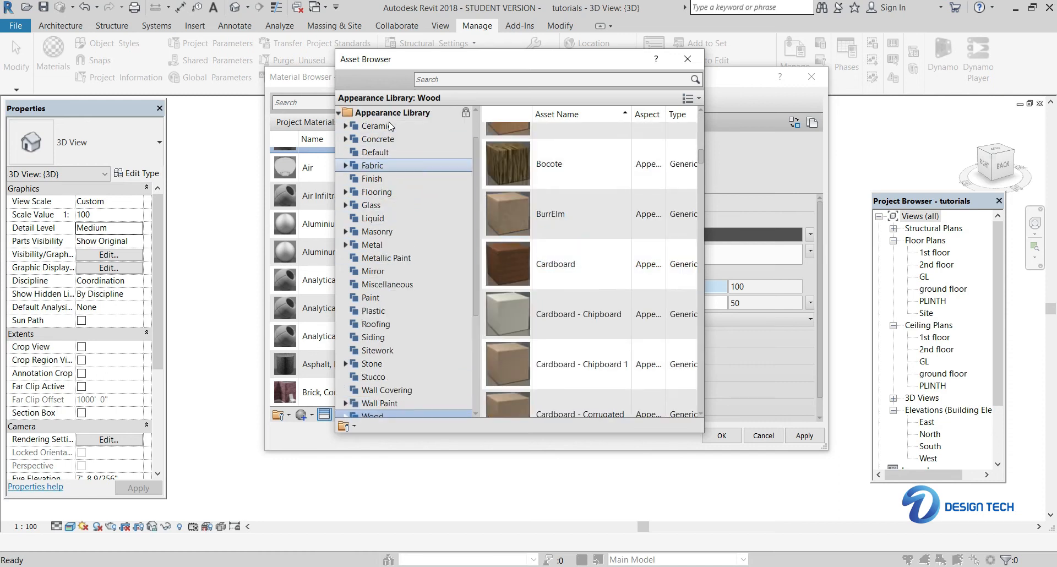
Step: Assign the Anodized - Bronze metal appearance to material 5 and bring the Material Browser to the front
left_click(380, 244)
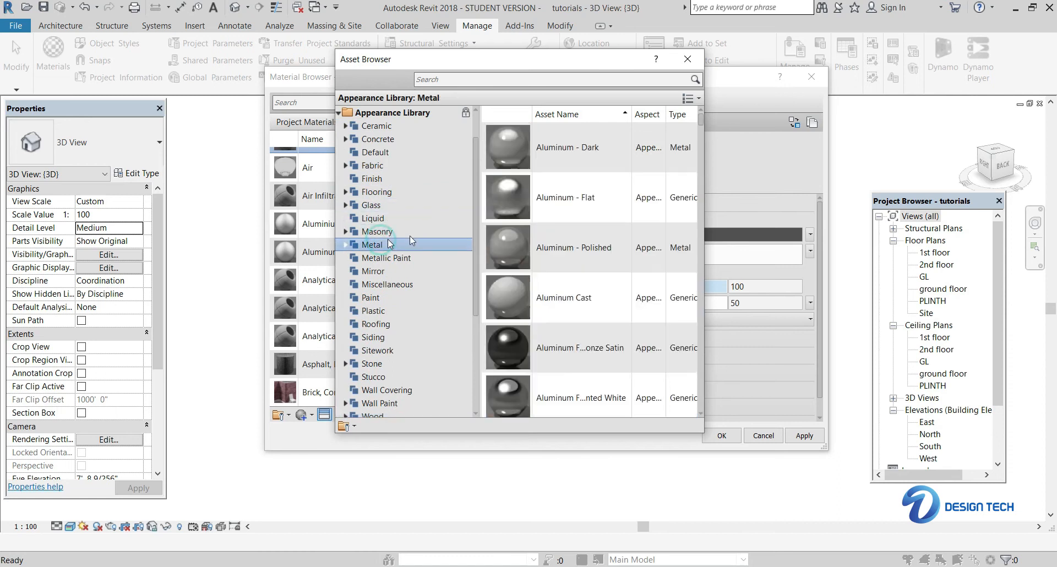
scroll(543, 323, "down", 3)
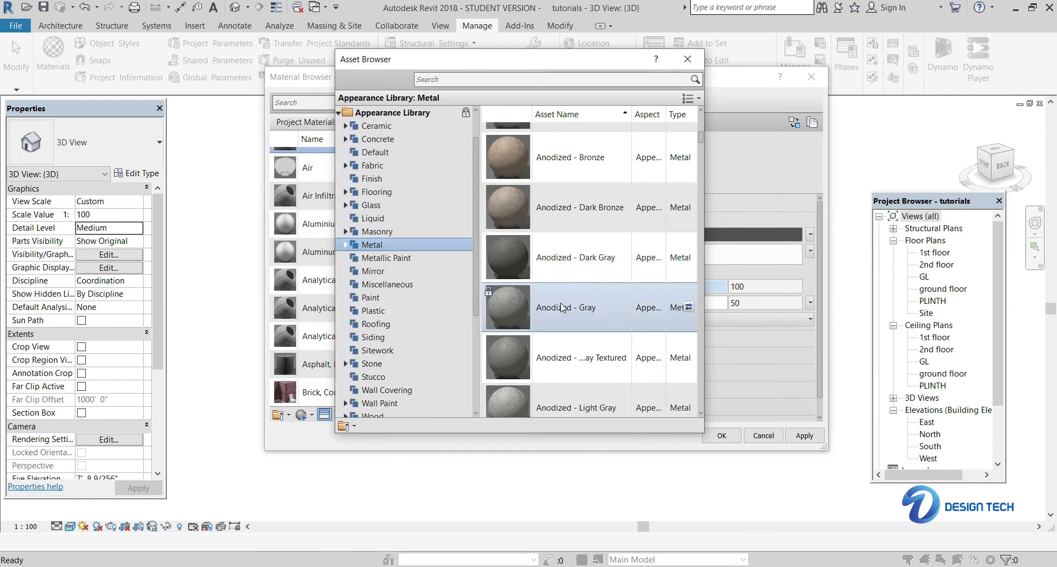
left_click(689, 156)
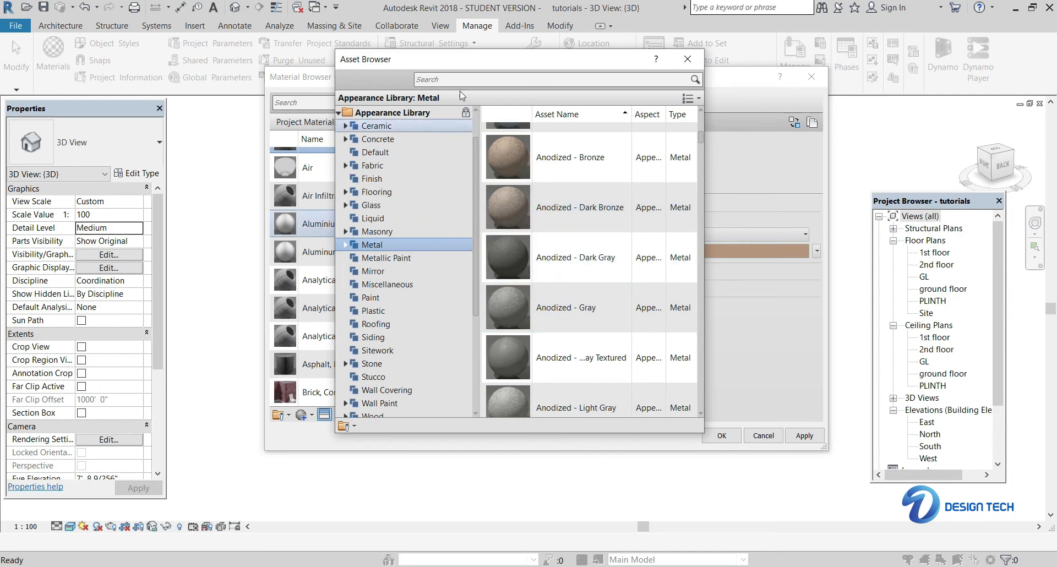
left_click(308, 80)
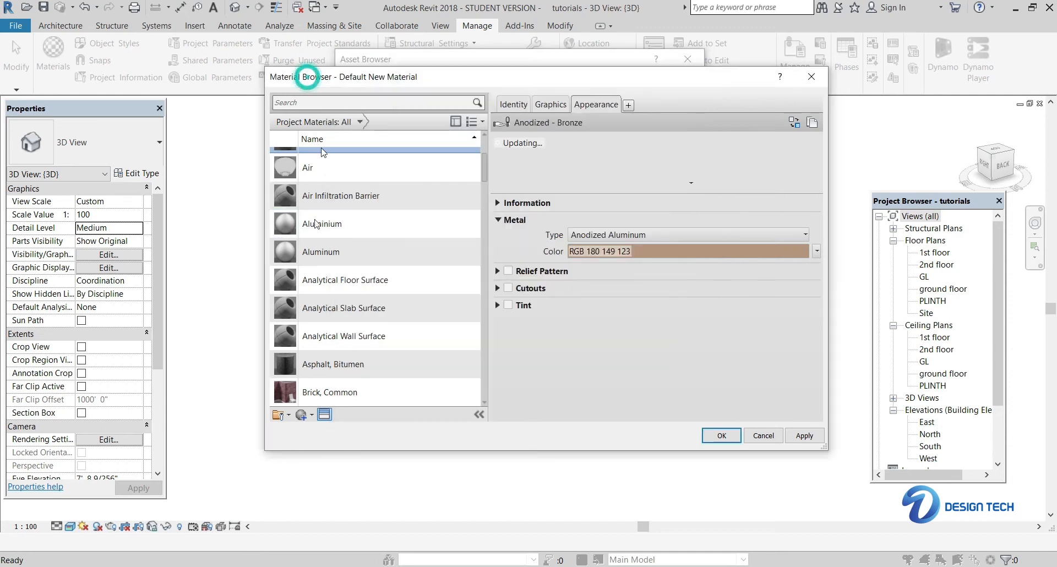
Step: Create another new project material and try to rename it 5
left_click(310, 417)
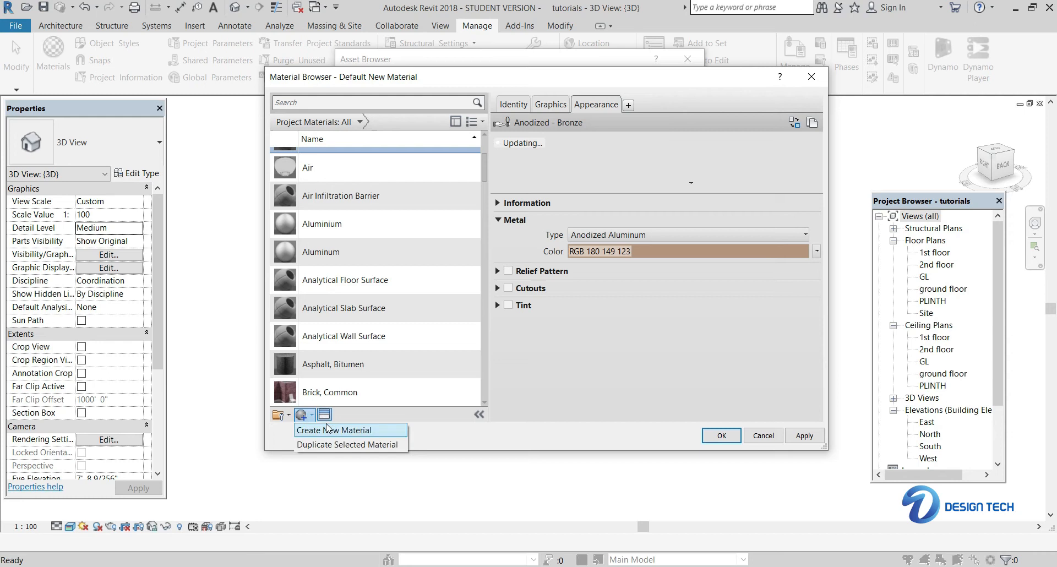
left_click(312, 417)
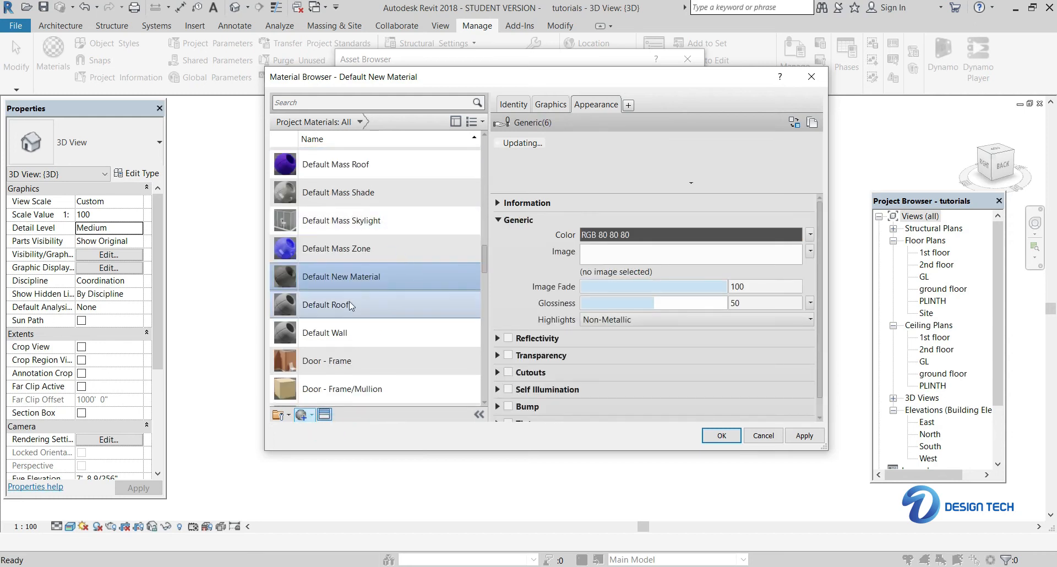
right_click(355, 279)
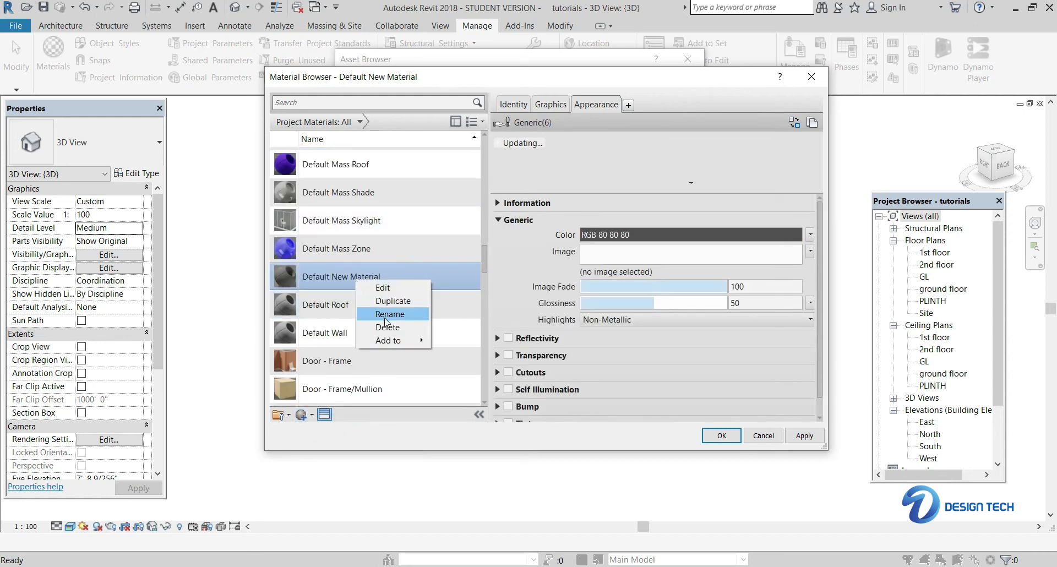
left_click(385, 315)
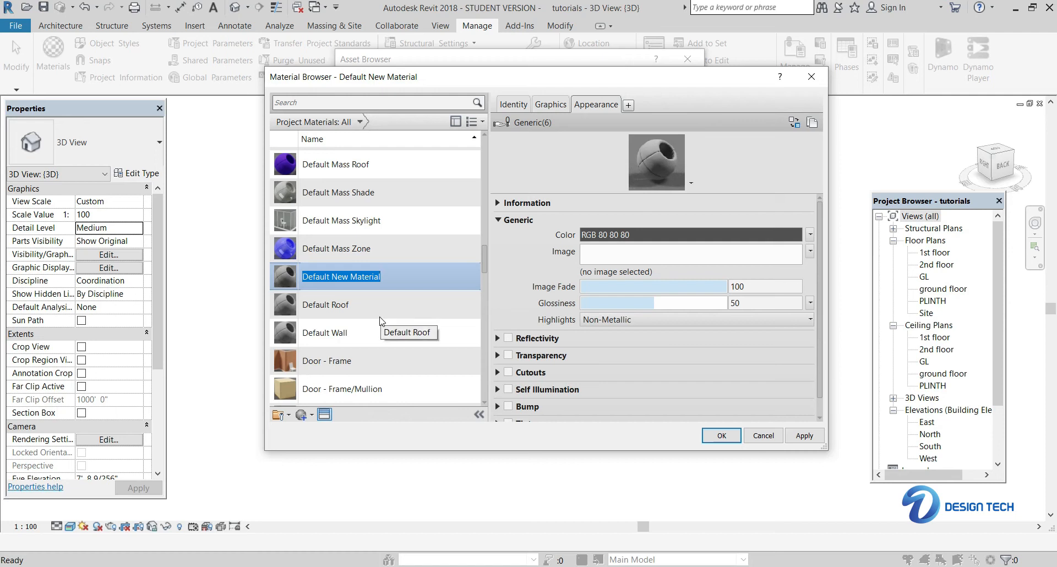
type("5")
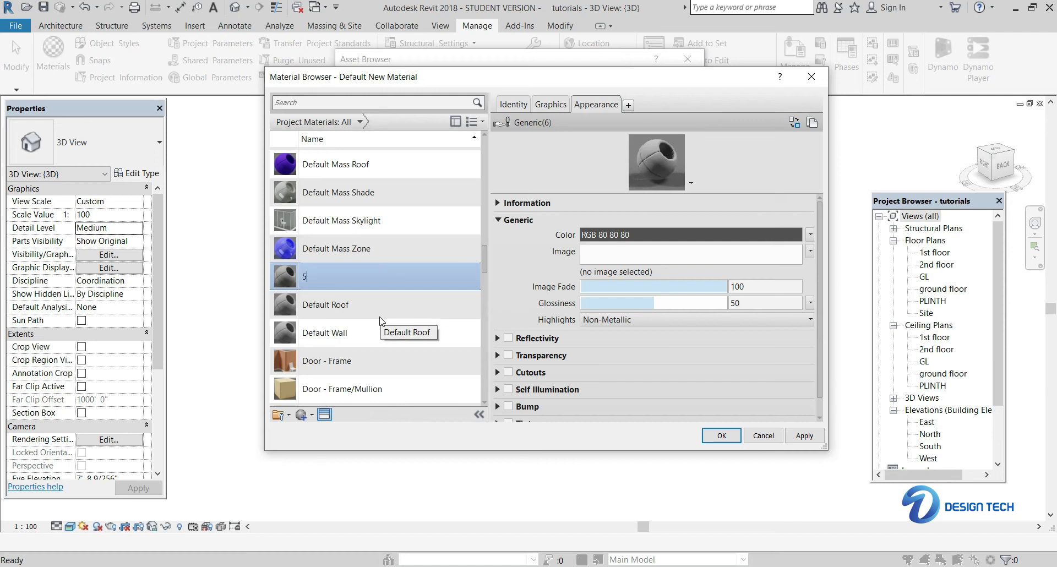
key("Return")
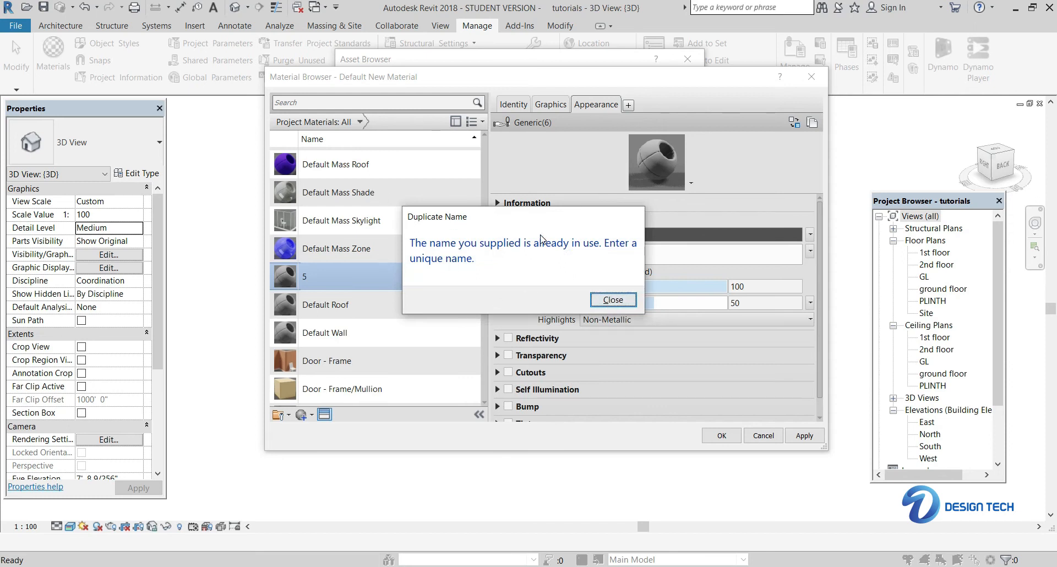
left_click(606, 299)
Step: Find the Default New Material entry in the project materials and rename it 6
scroll(377, 204, "up", 10)
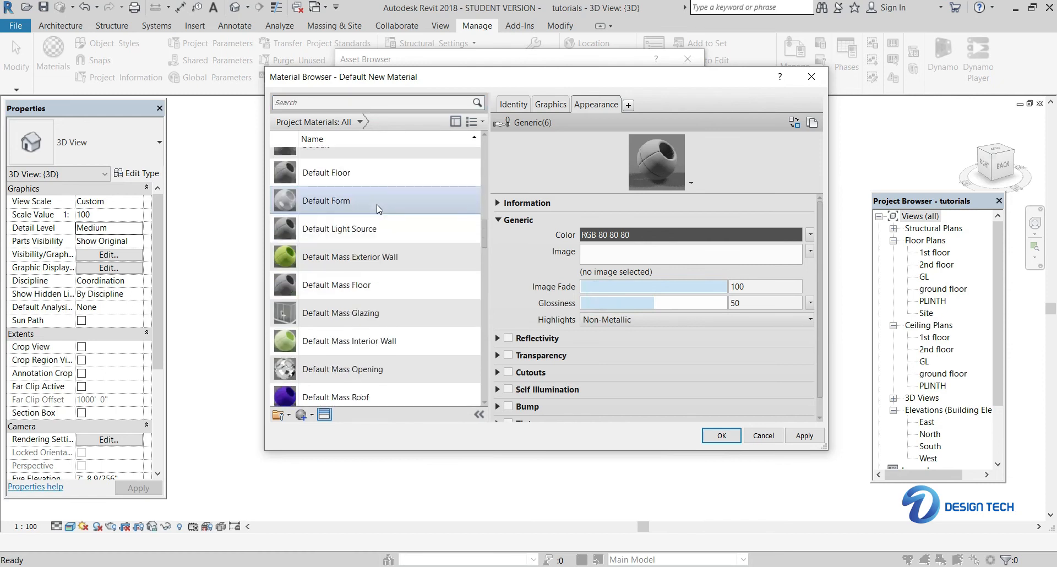
scroll(378, 208, "up", 2)
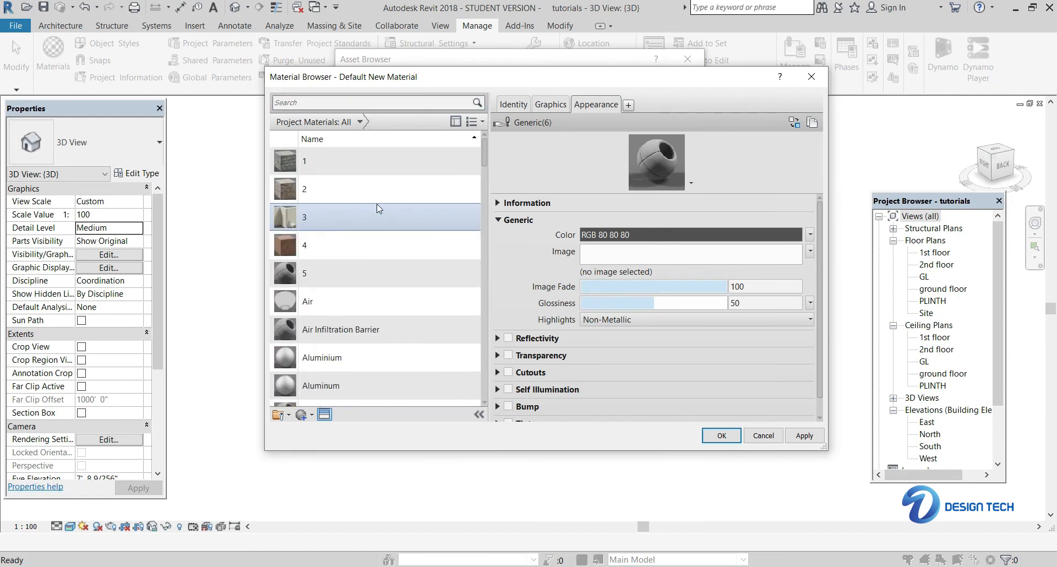
scroll(378, 208, "down", 5)
scroll(346, 289, "down", 5)
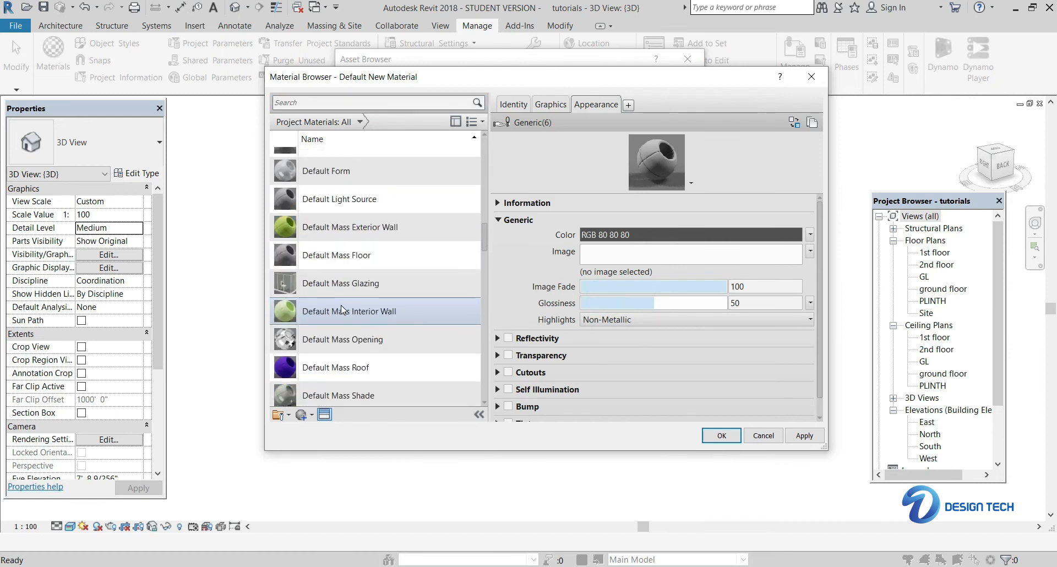
scroll(373, 232, "down", 3)
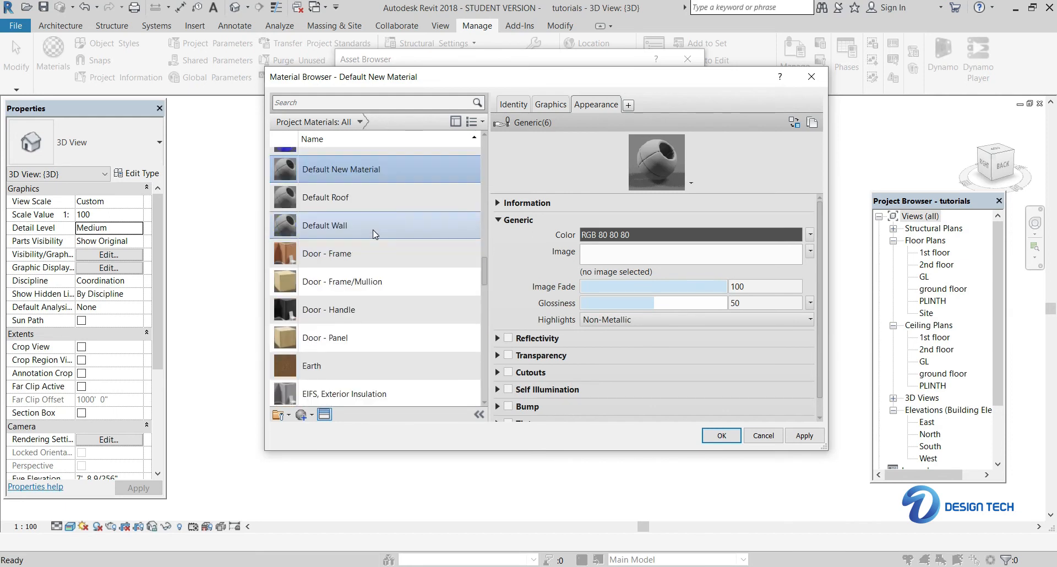
right_click(384, 170)
left_click(419, 206)
type("6")
key("Return")
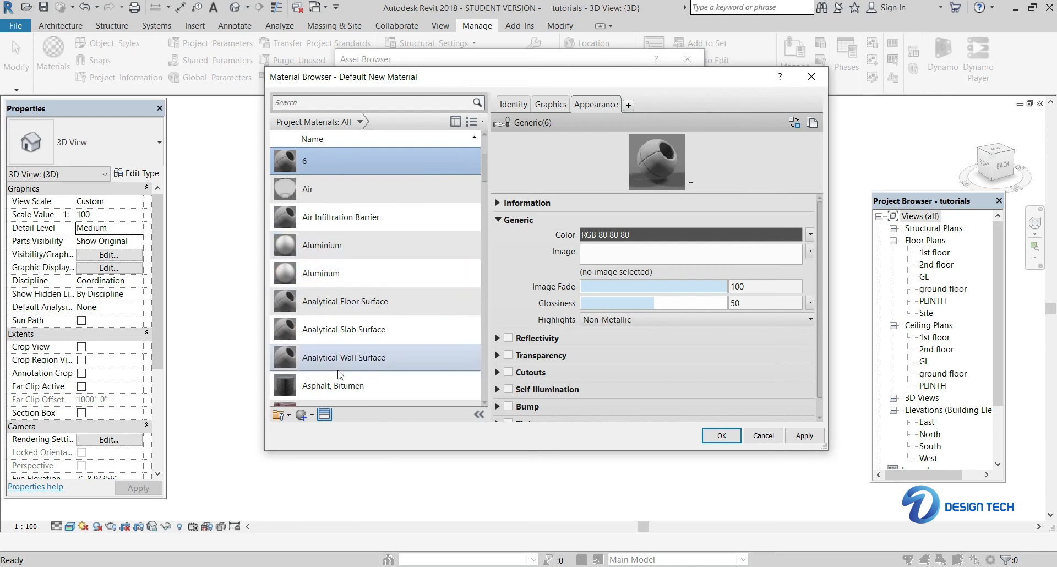
Step: Bring the Asset Browser to the front and assign the Grass - Bermuda appearance from the Sitework assets to material 6
left_click(435, 64)
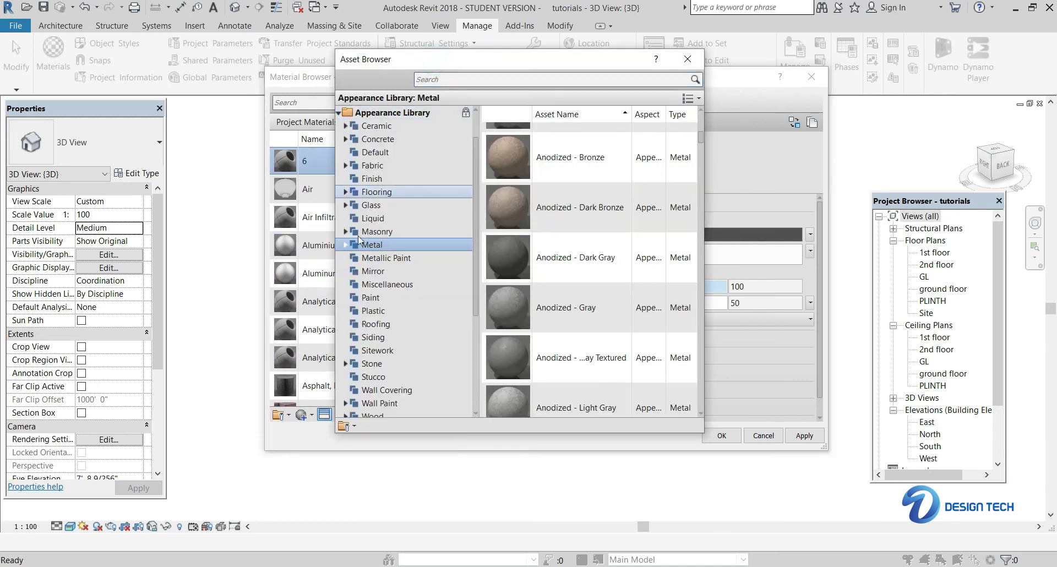
left_click(374, 350)
scroll(576, 220, "down", 5)
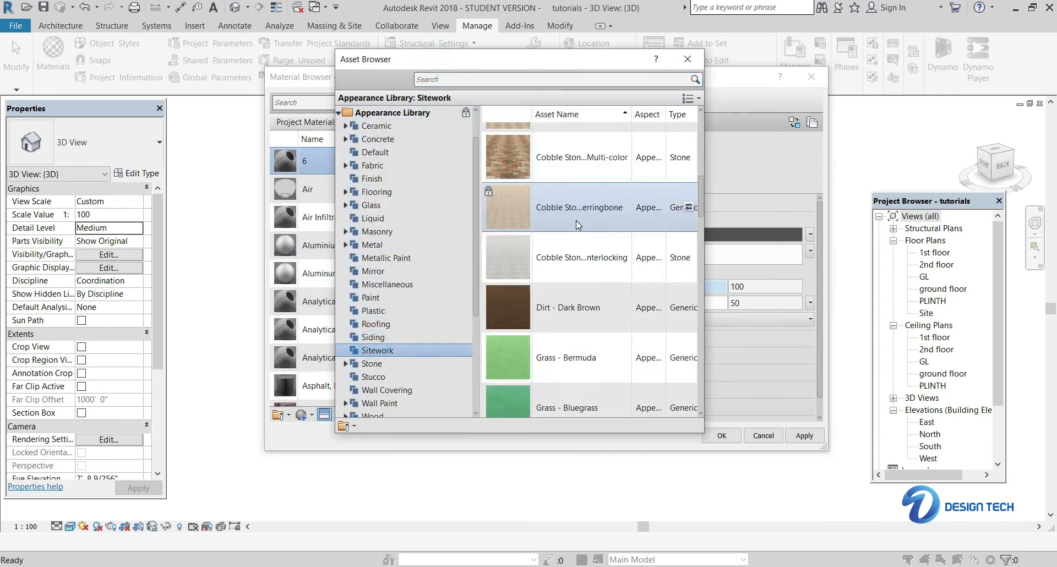
left_click(689, 210)
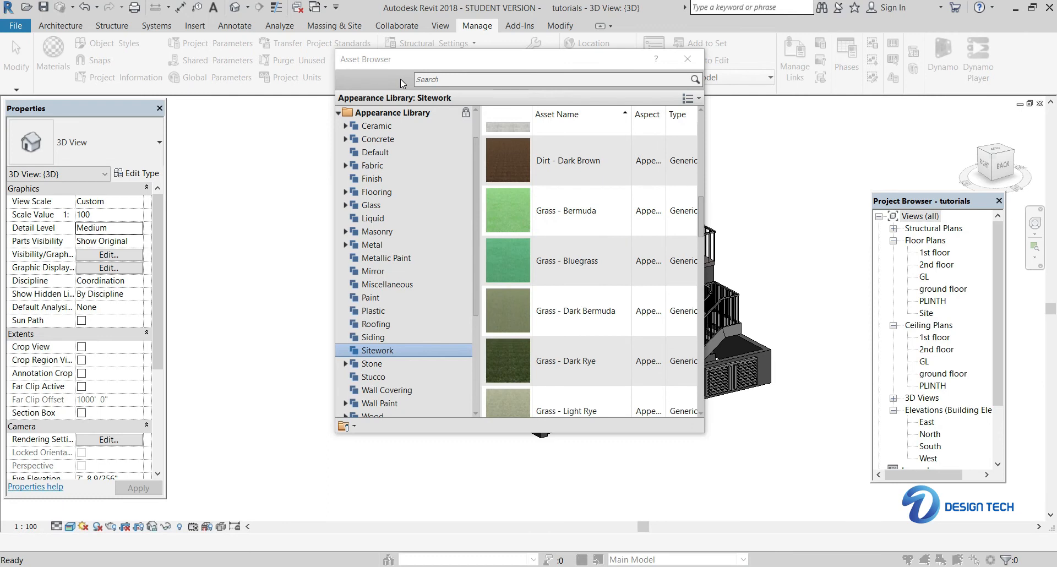
Step: Close the Asset Browser and the Material Browser to return to the 3D view of the house
scroll(498, 157, "up", 1)
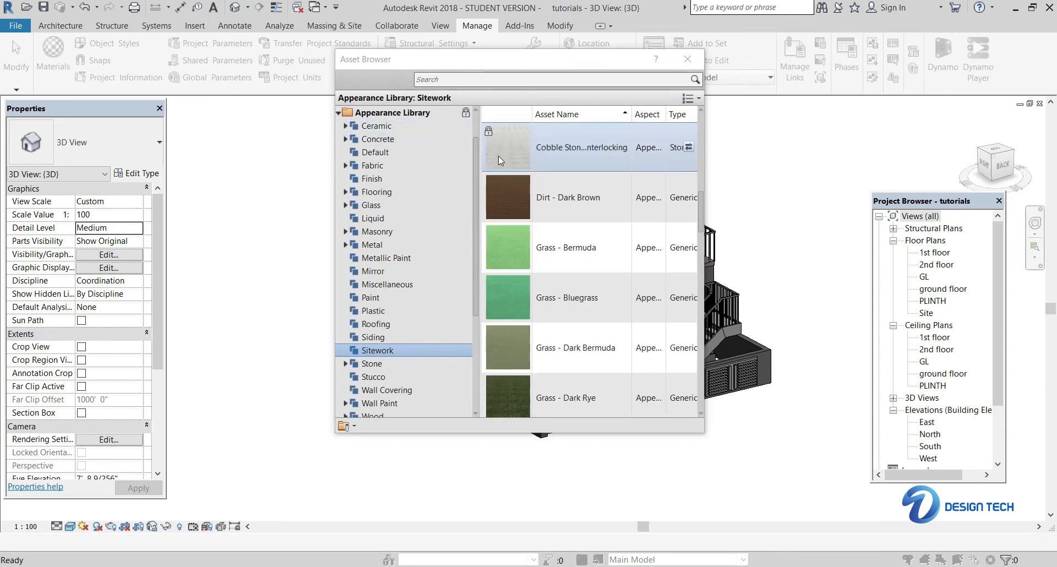
scroll(498, 157, "up", 2)
left_click(687, 59)
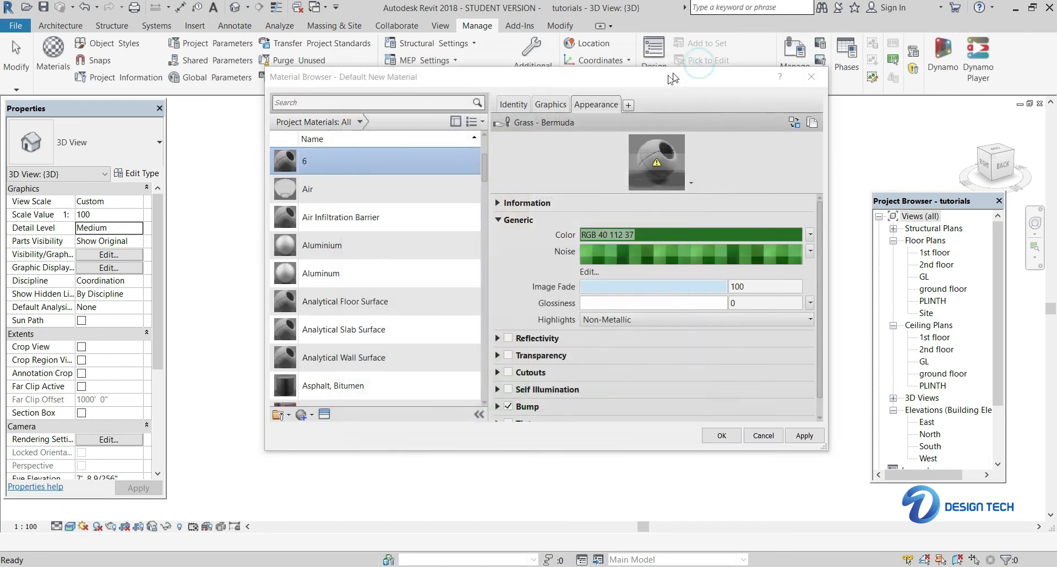
scroll(336, 183, "up", 2)
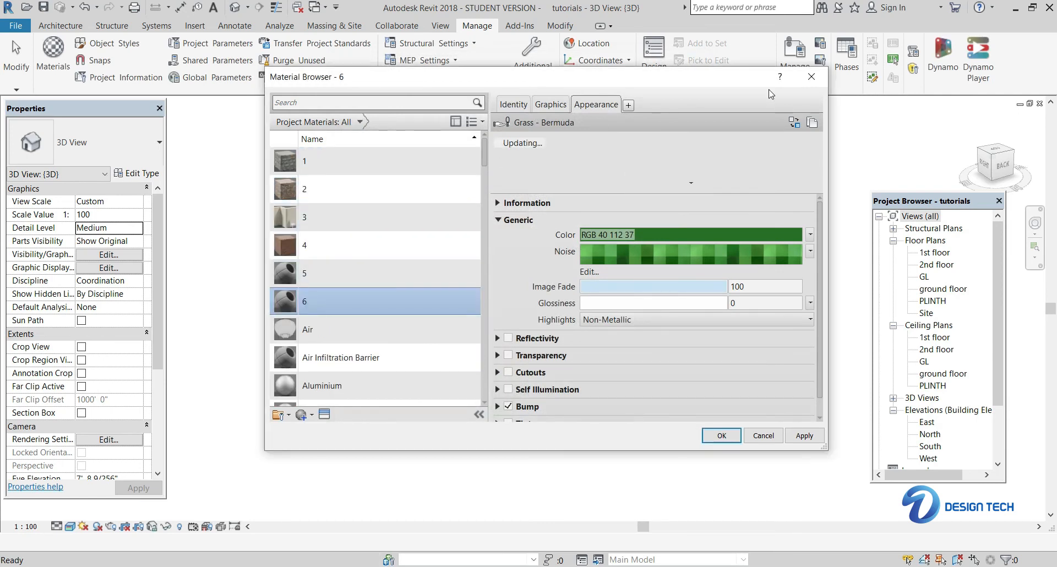
left_click(812, 77)
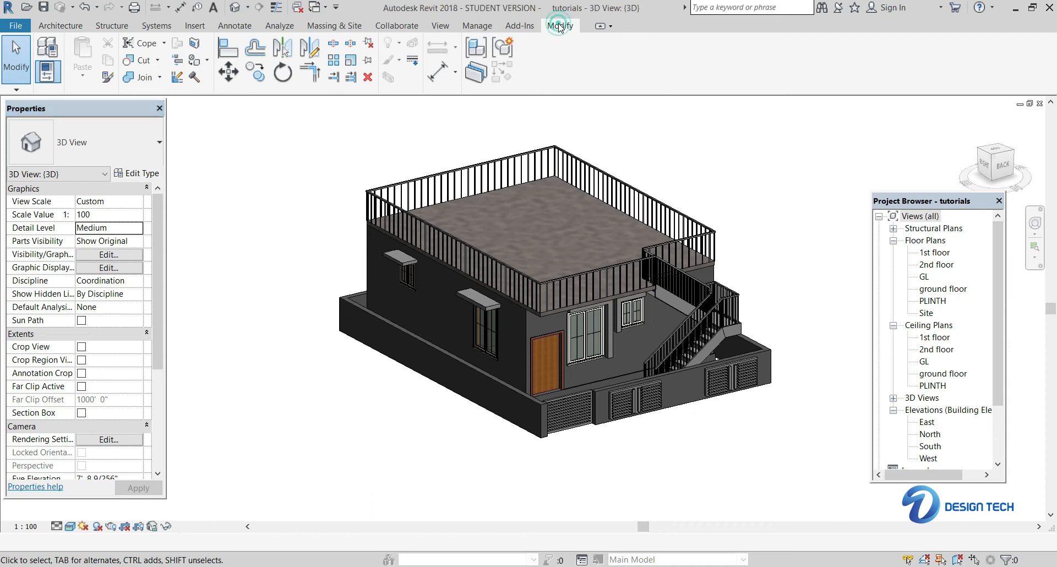
Step: Start the Paint tool with material 3 and paint the right exterior wall of the house
left_click(192, 62)
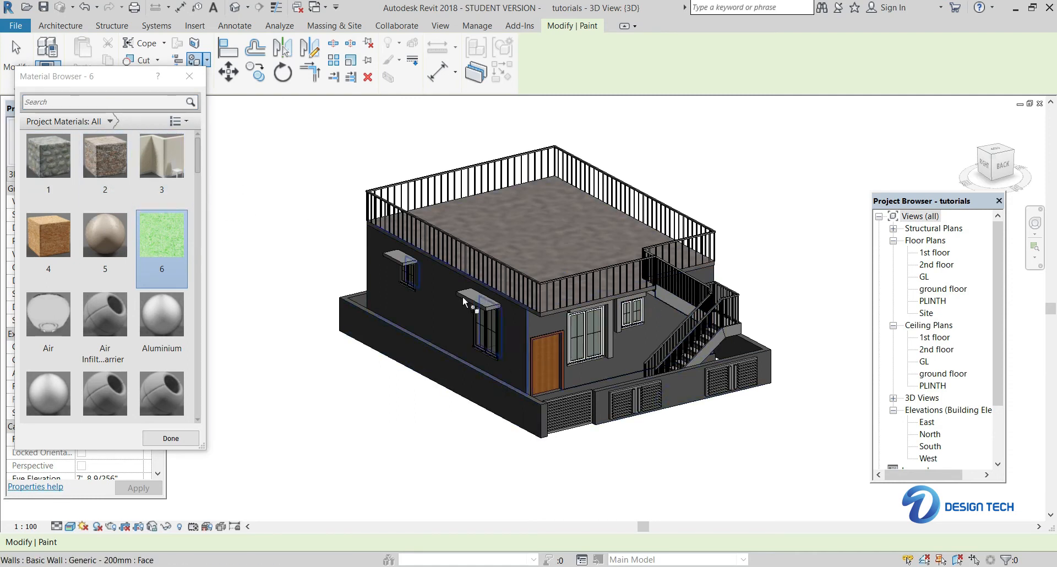
left_click(163, 155)
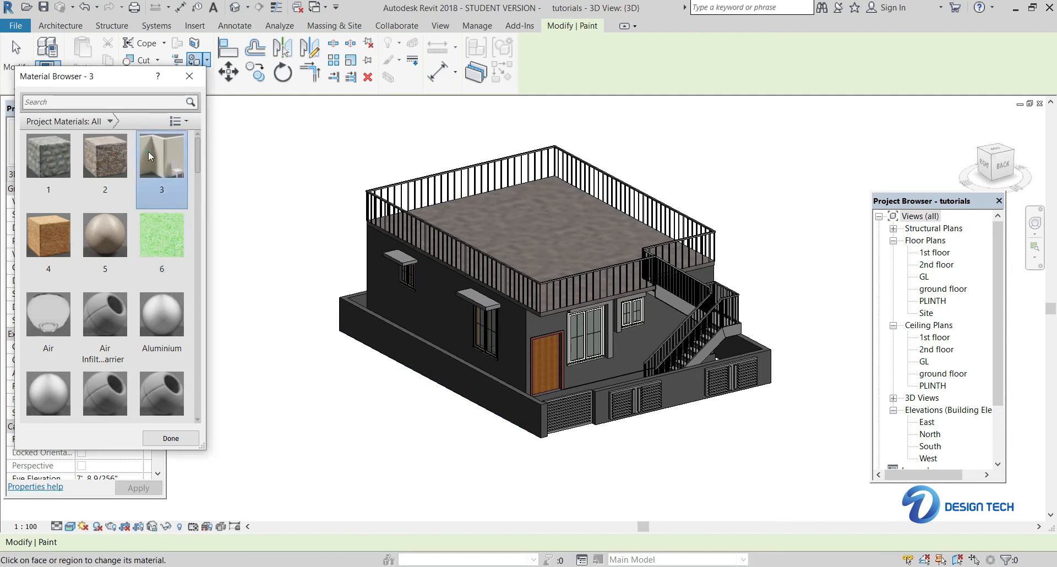
left_click(983, 161)
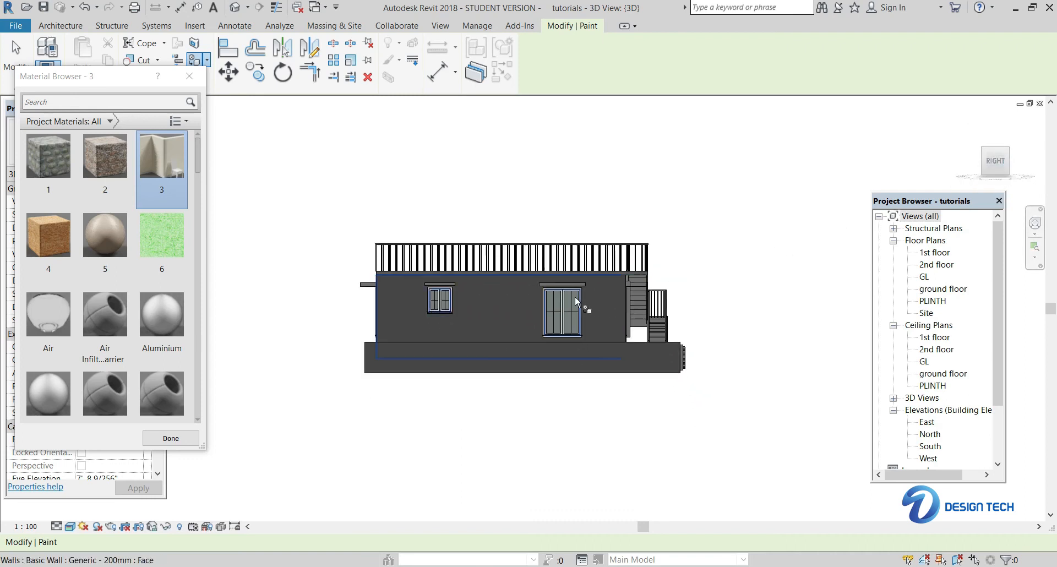
scroll(474, 291, "up", 2)
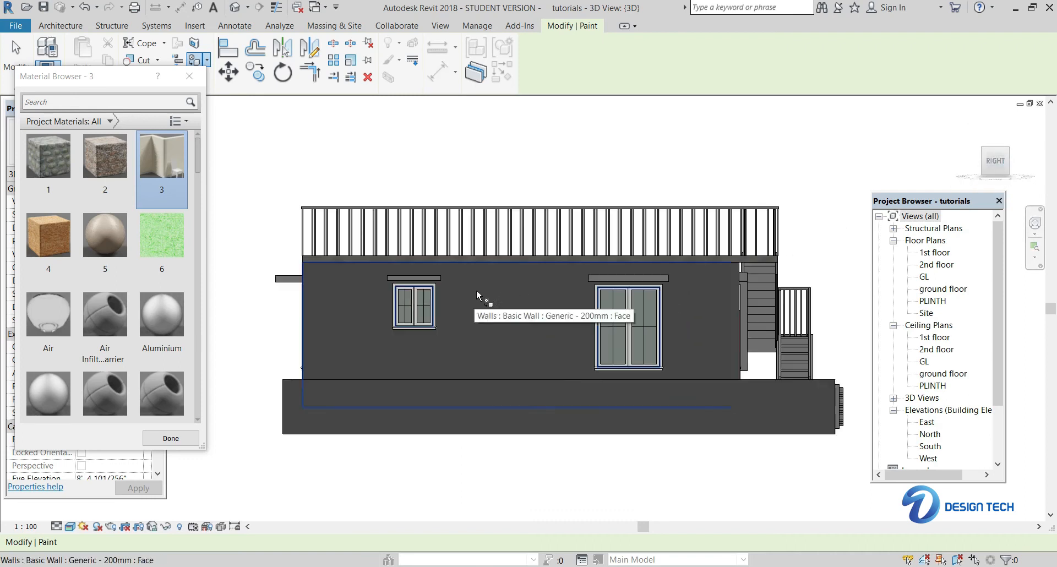
left_click(503, 273)
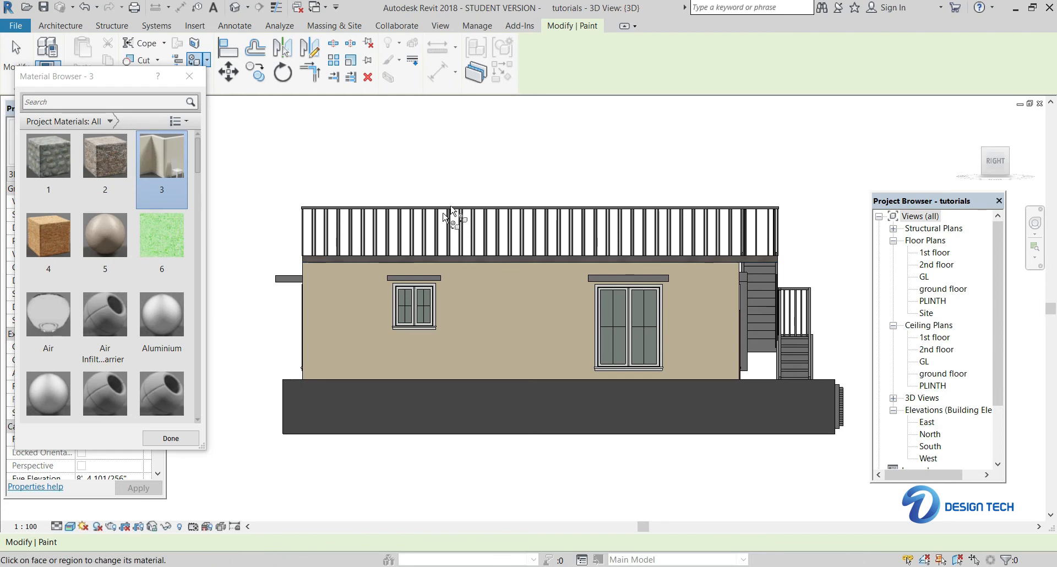
Step: Paint the front and left exterior walls of the house with material 3
left_click(973, 161)
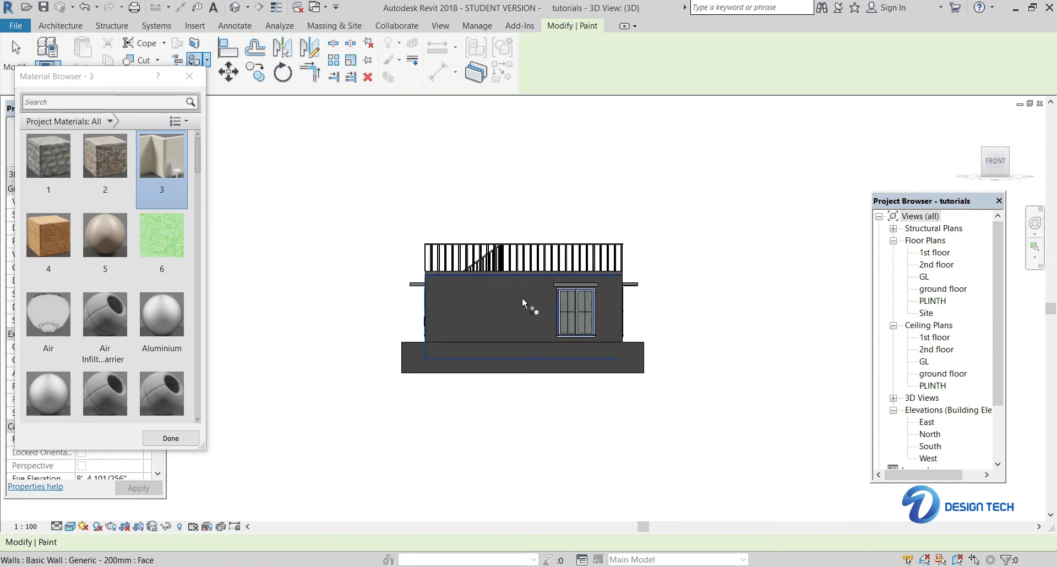
scroll(522, 296, "up", 3)
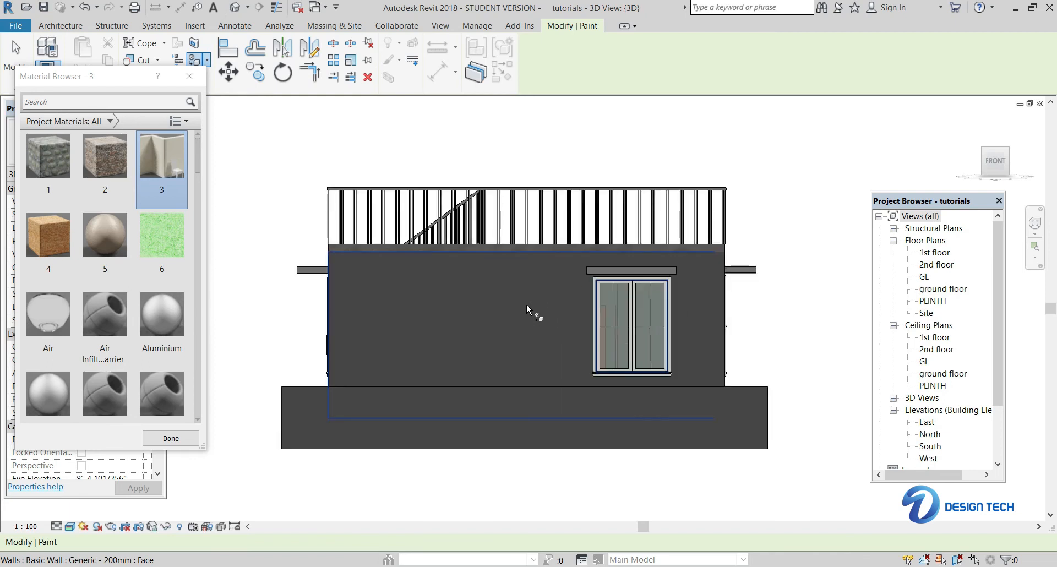
left_click(524, 298)
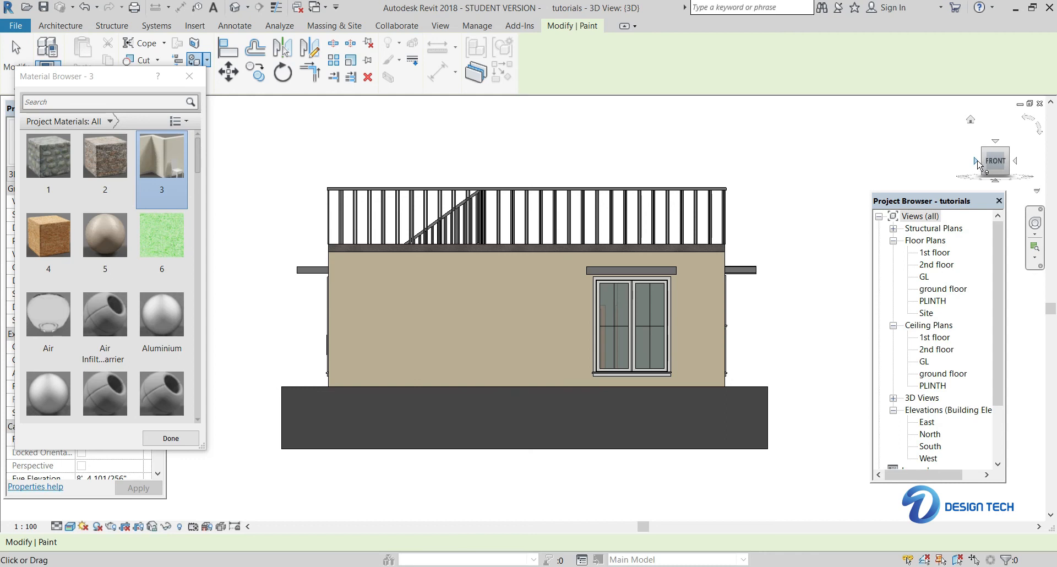
left_click(977, 161)
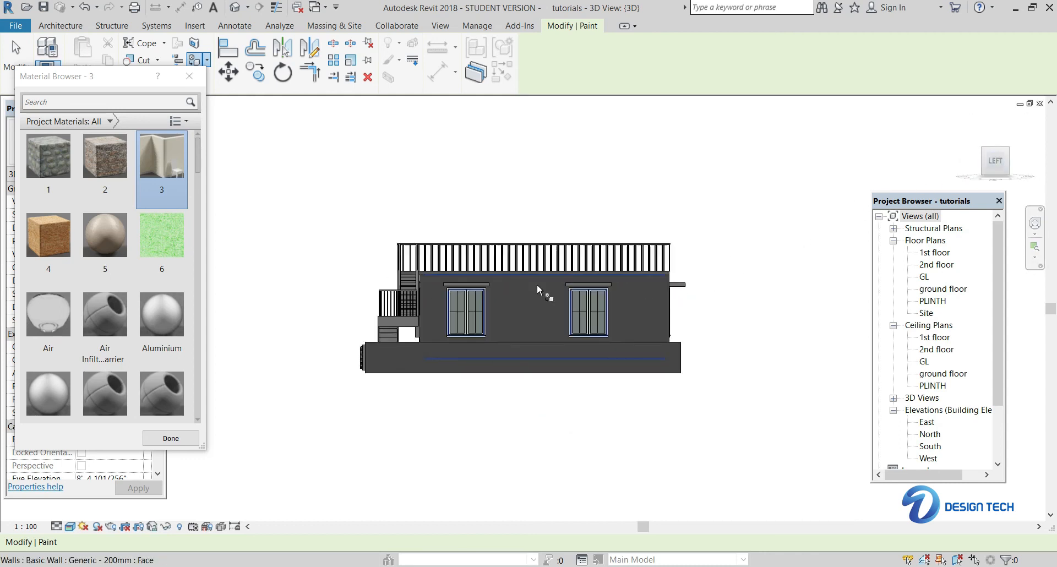
left_click(537, 283)
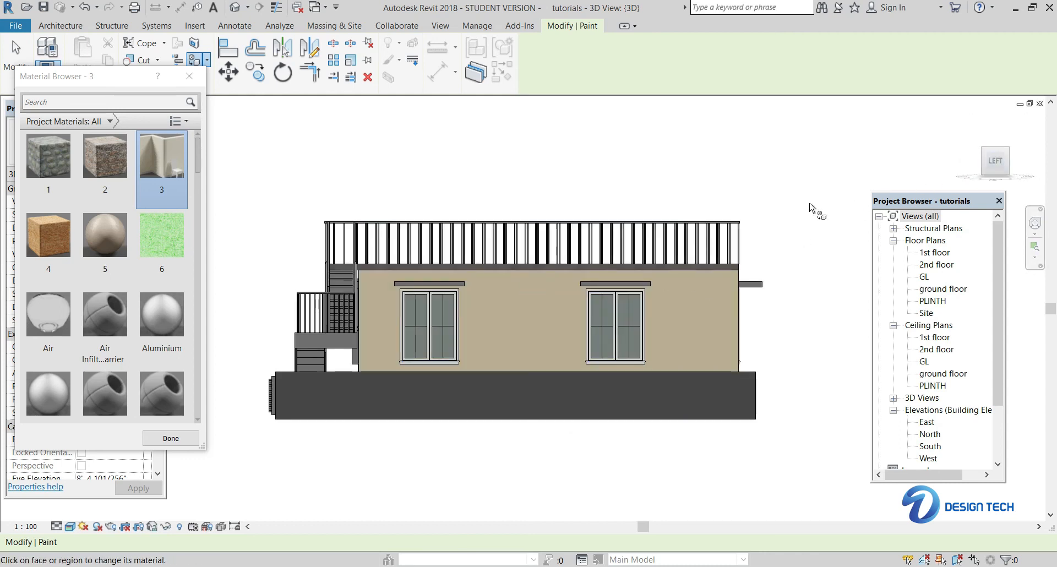
Step: Split the back wall of the house beside the staircase, about 9' 0" from the wall's stair-side end
left_click(972, 168)
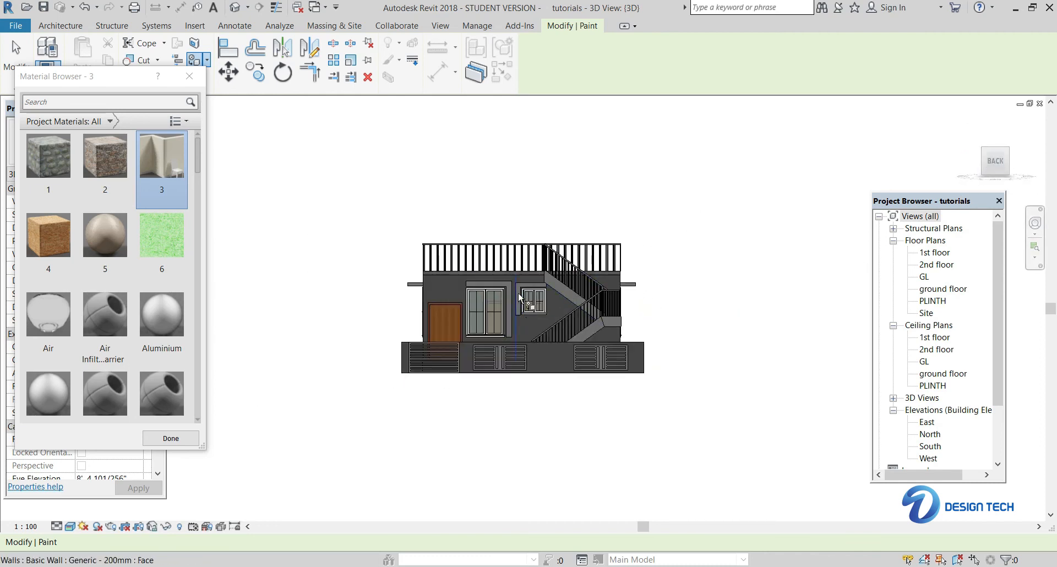
scroll(521, 297, "up", 2)
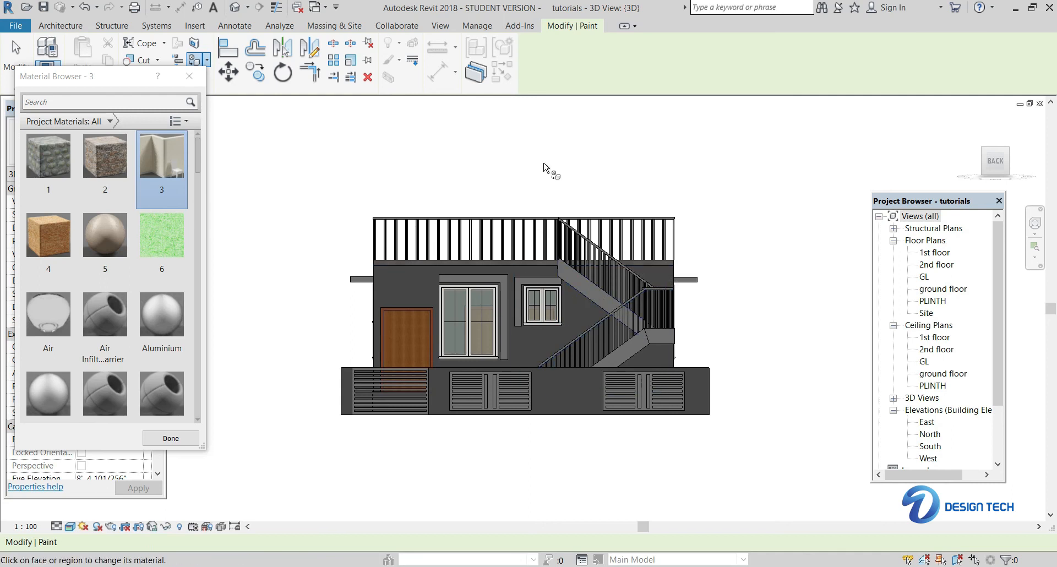
scroll(555, 263, "up", 2)
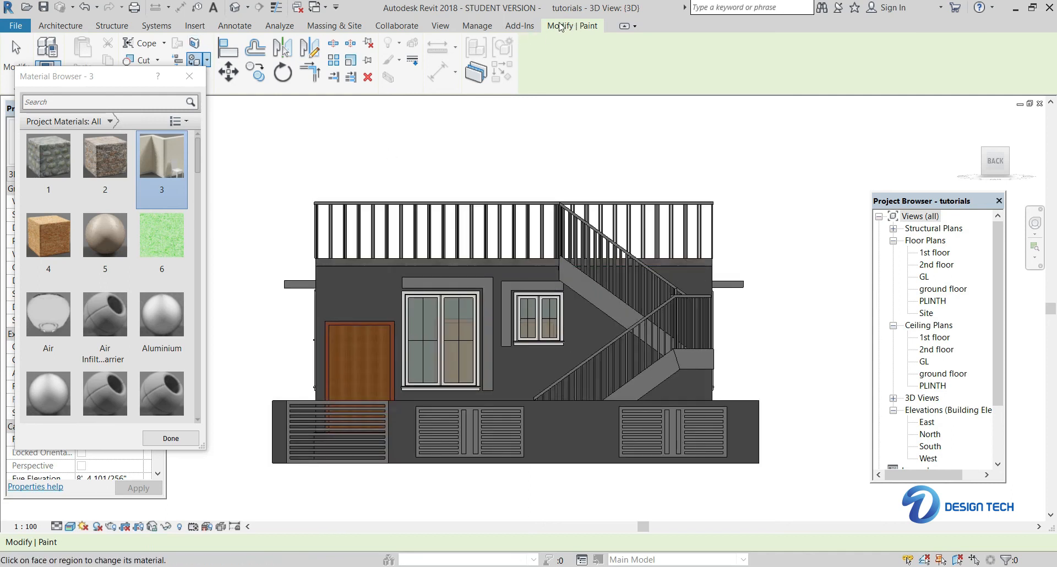
left_click(337, 46)
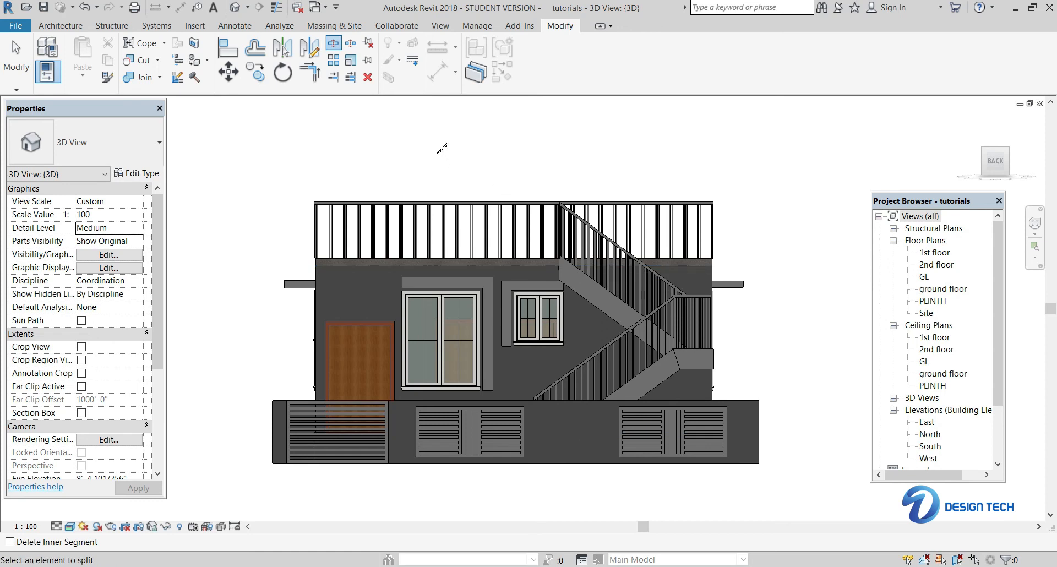
key("Escape")
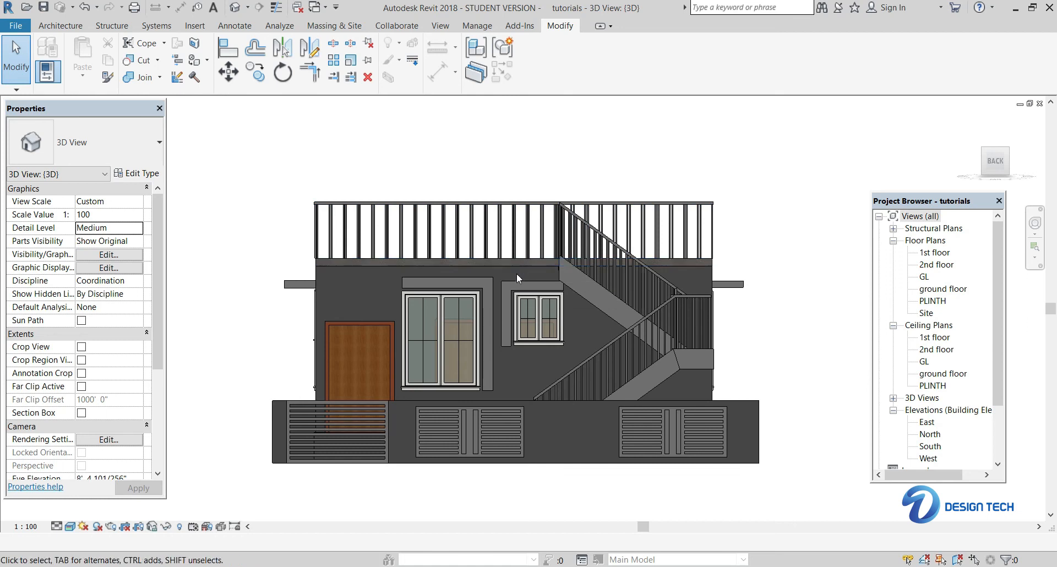
left_click(320, 285)
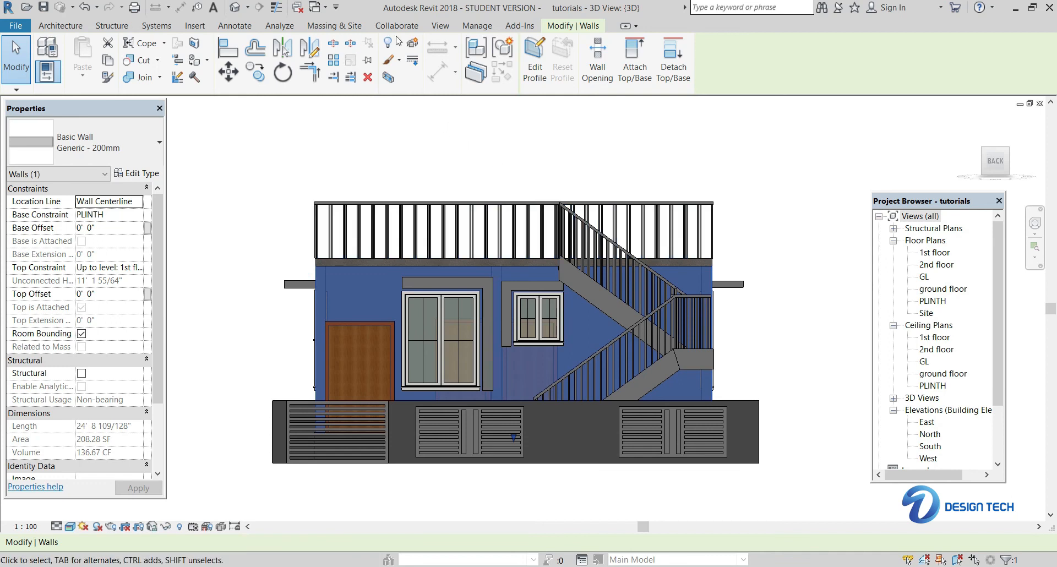
left_click(333, 44)
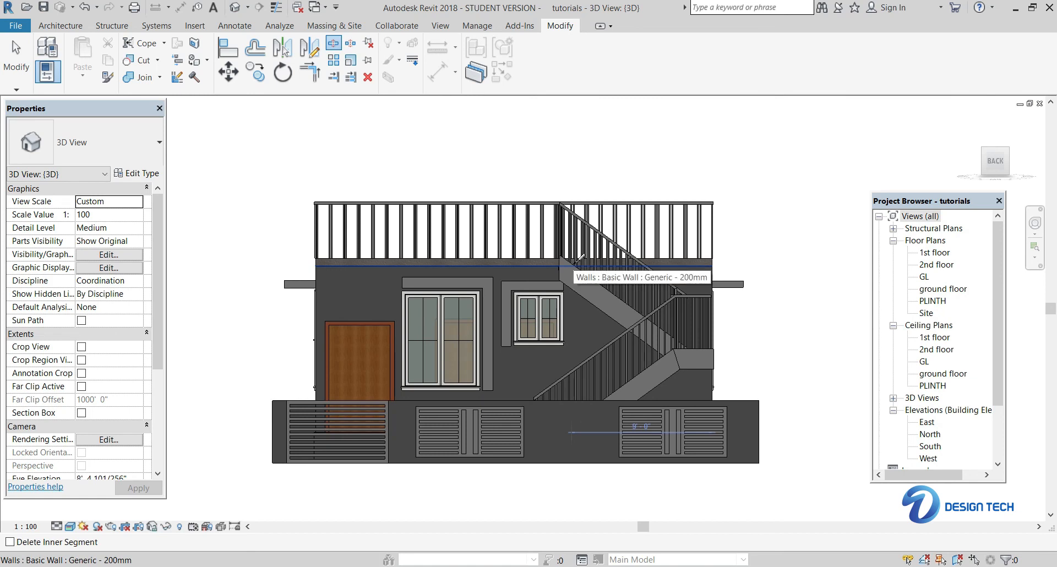
left_click(581, 258)
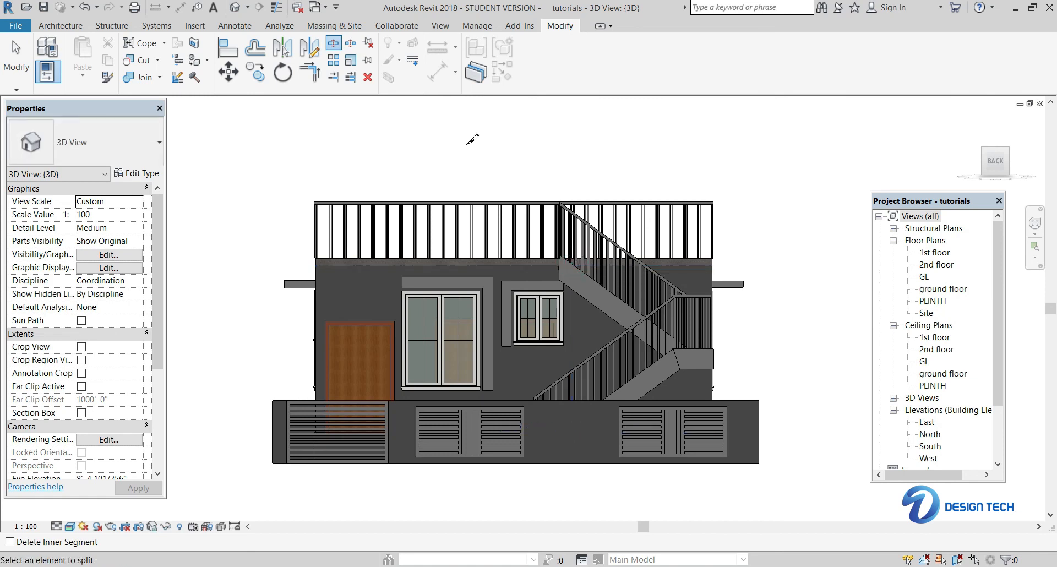
key("Escape")
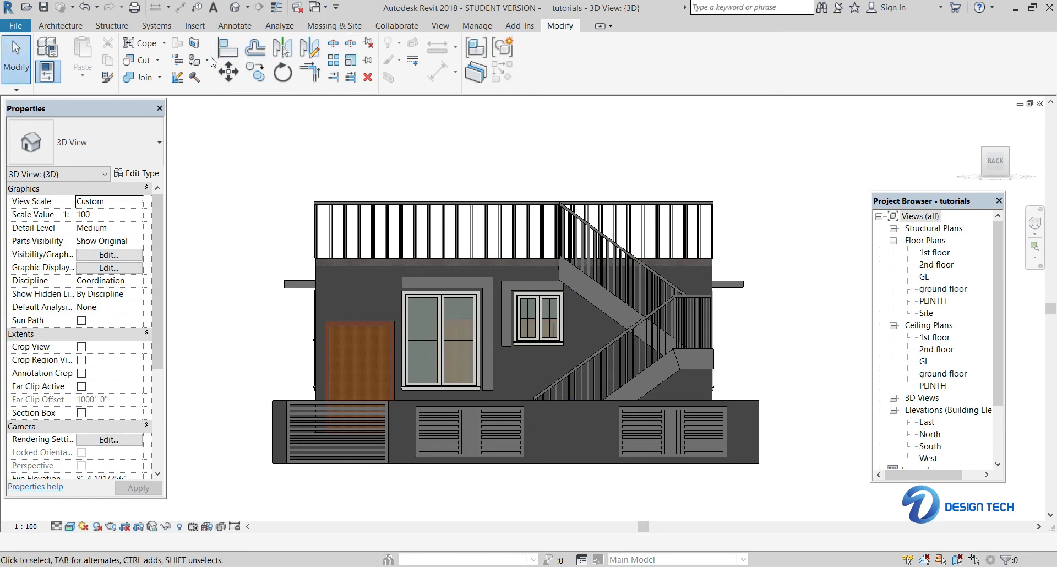
Step: Paint the back wall segment around the door and windows with material 1 and the segment behind the stairs with material 3
left_click(196, 61)
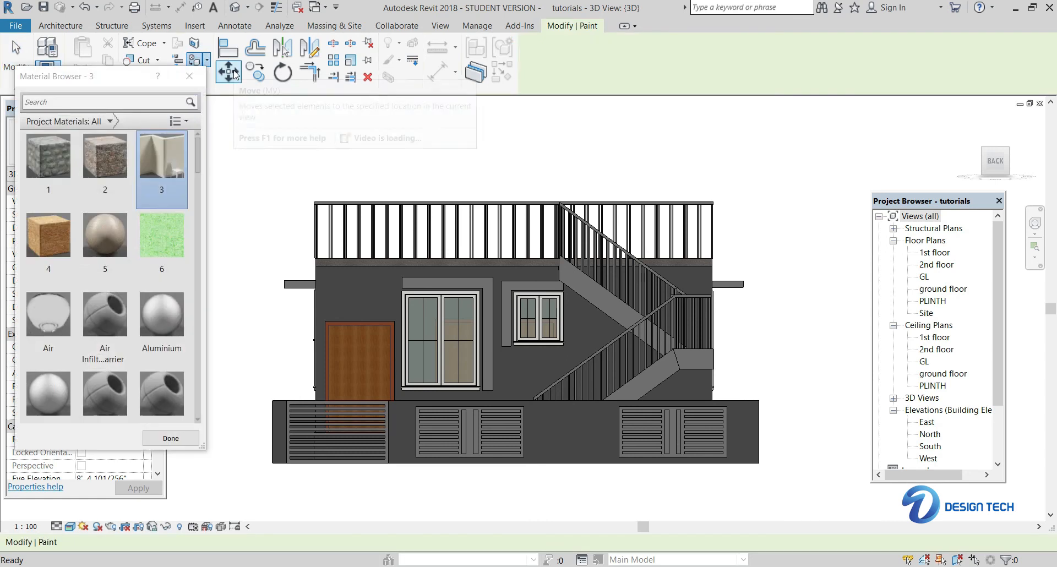
left_click(48, 160)
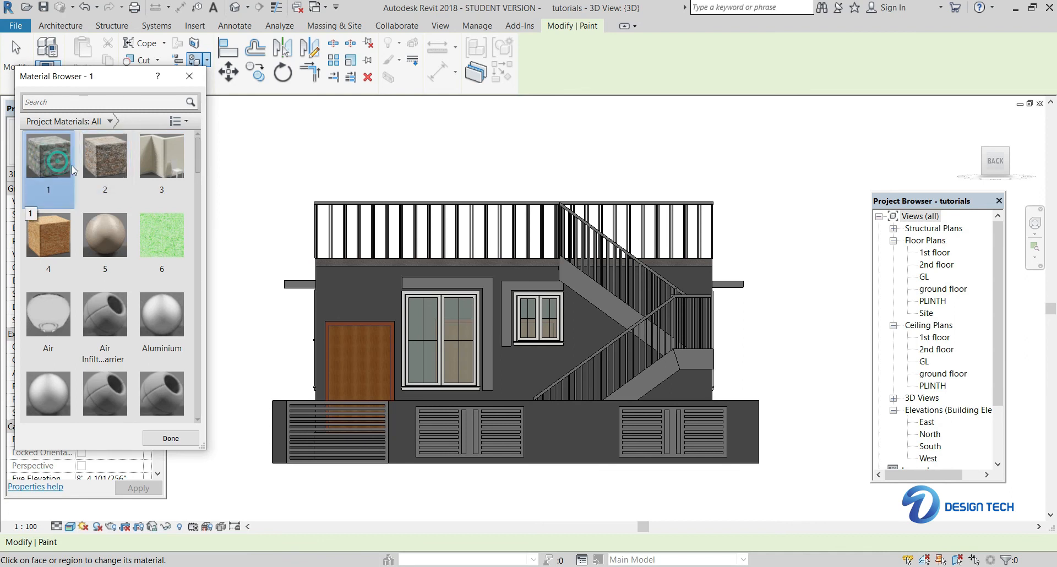
left_click(331, 283)
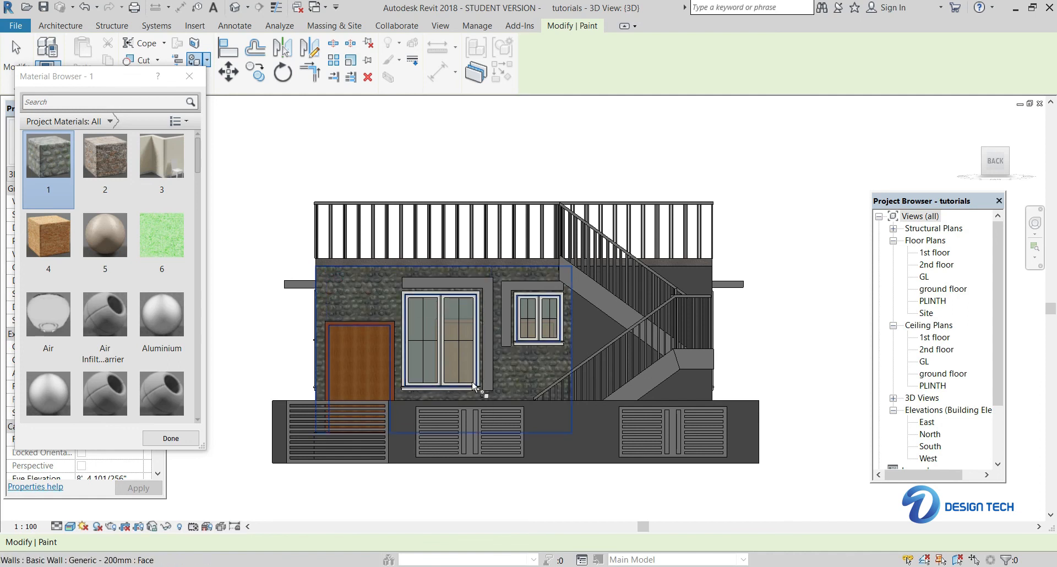
left_click(161, 160)
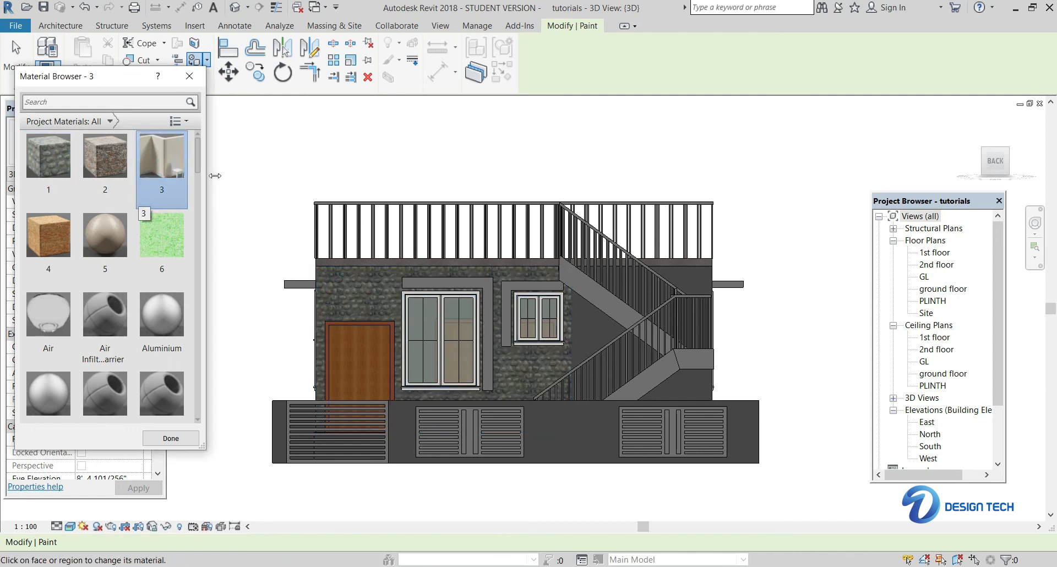
left_click(583, 308)
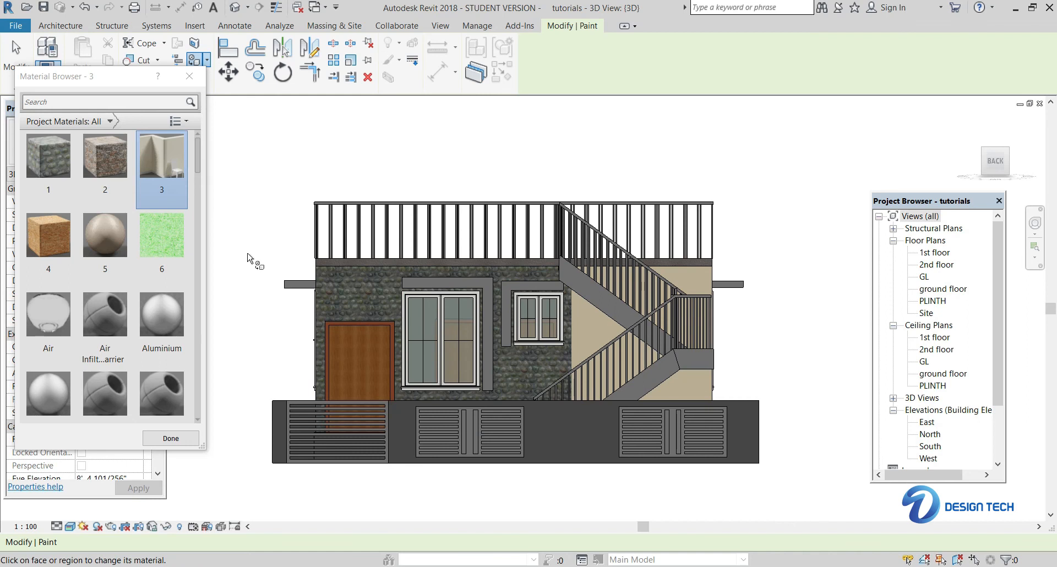
Step: Choose material 4 as the paint for the projecting surround of the large window beside the door
middle_click_drag(243, 239, 339, 246, "shift")
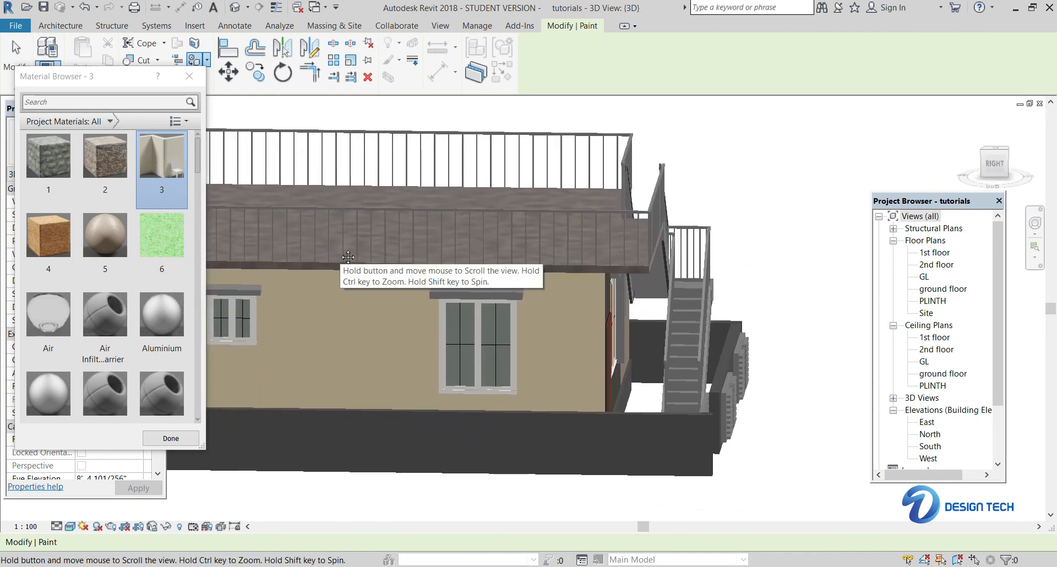
middle_click_drag(753, 231, 623, 208, "shift")
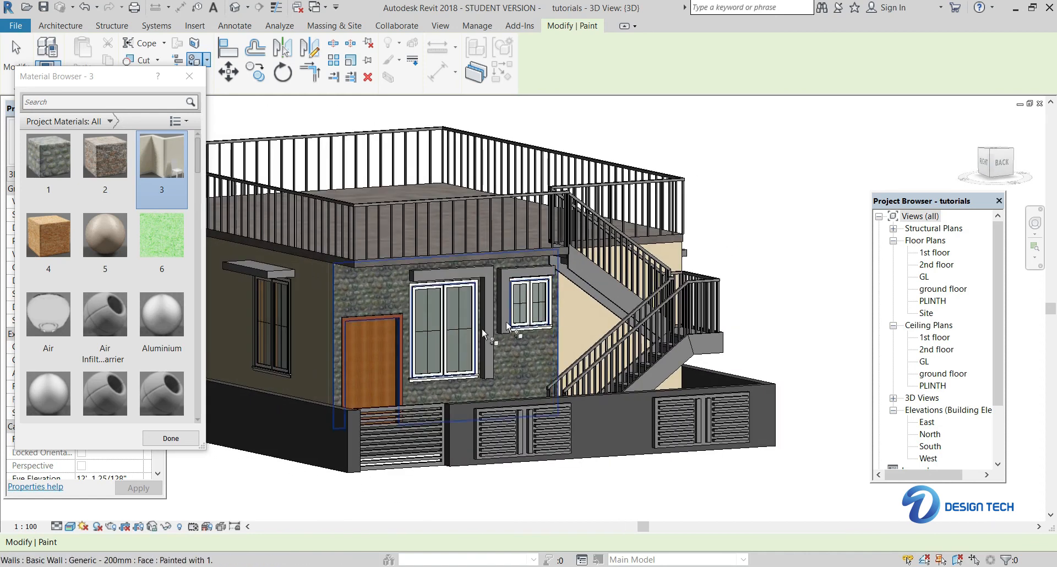
middle_click_drag(468, 336, 564, 307)
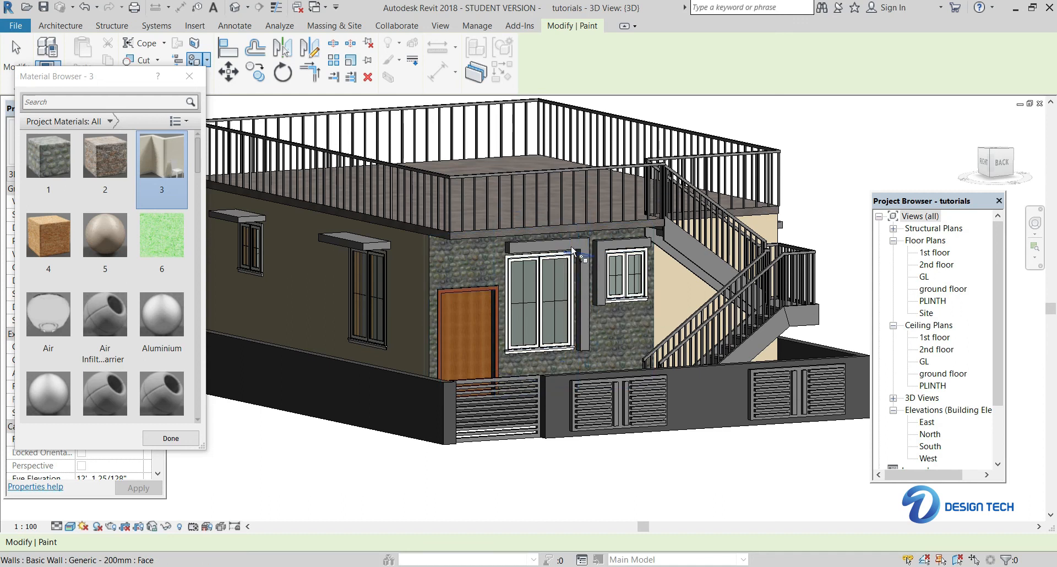
left_click(94, 163)
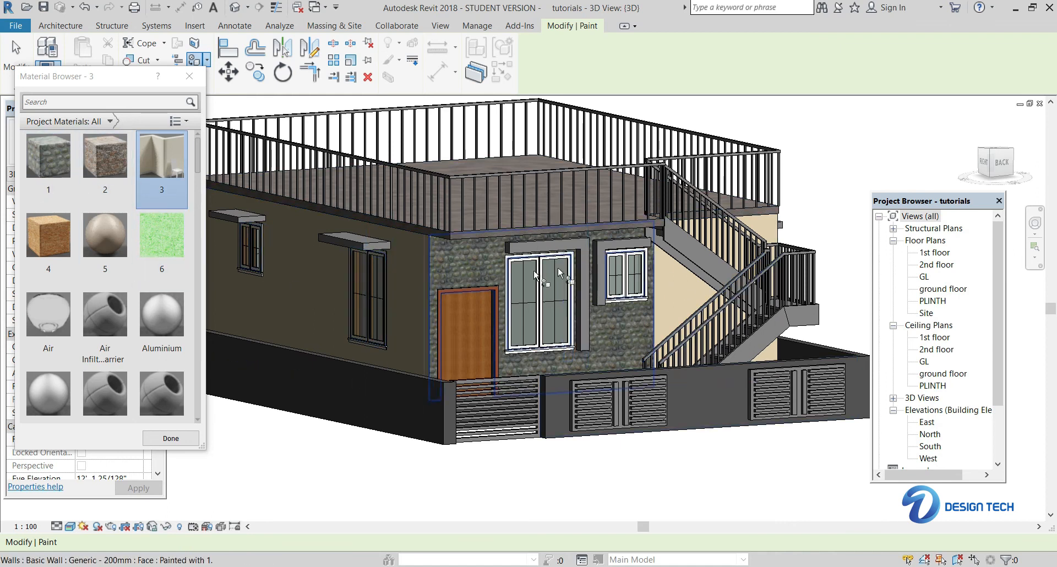
left_click(44, 217)
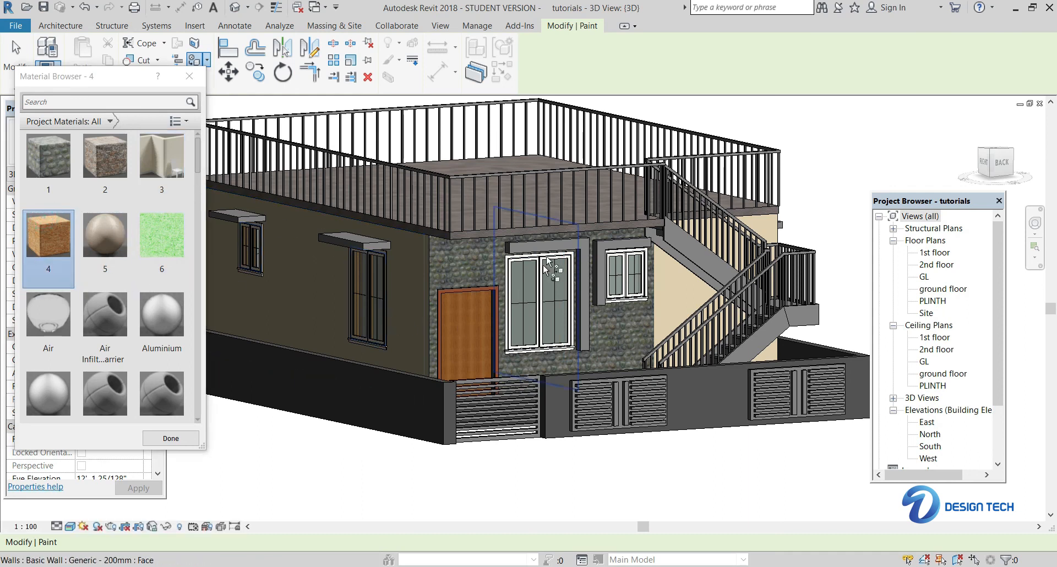
scroll(560, 245, "up", 2)
scroll(582, 244, "up", 4)
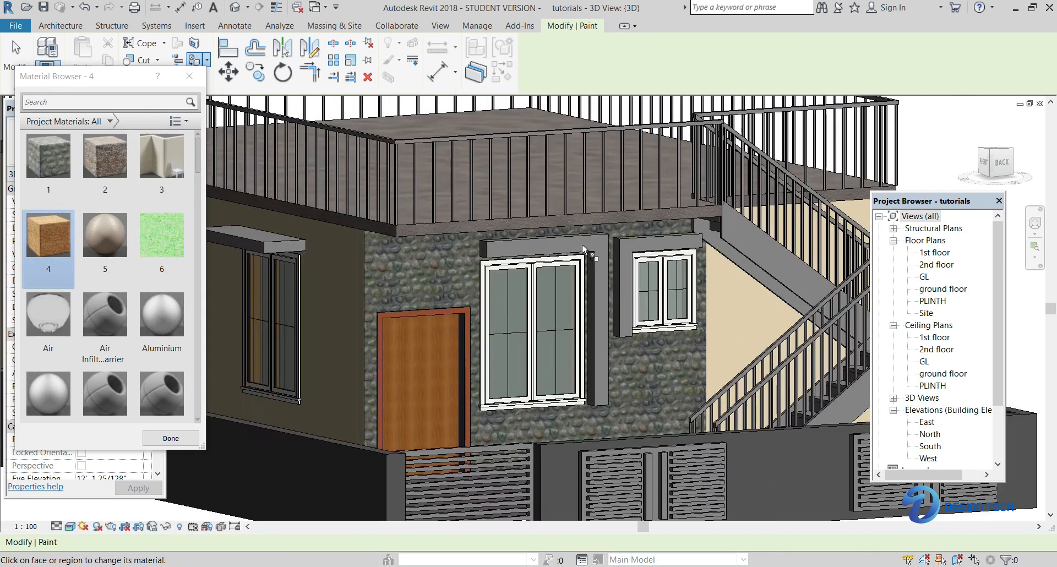